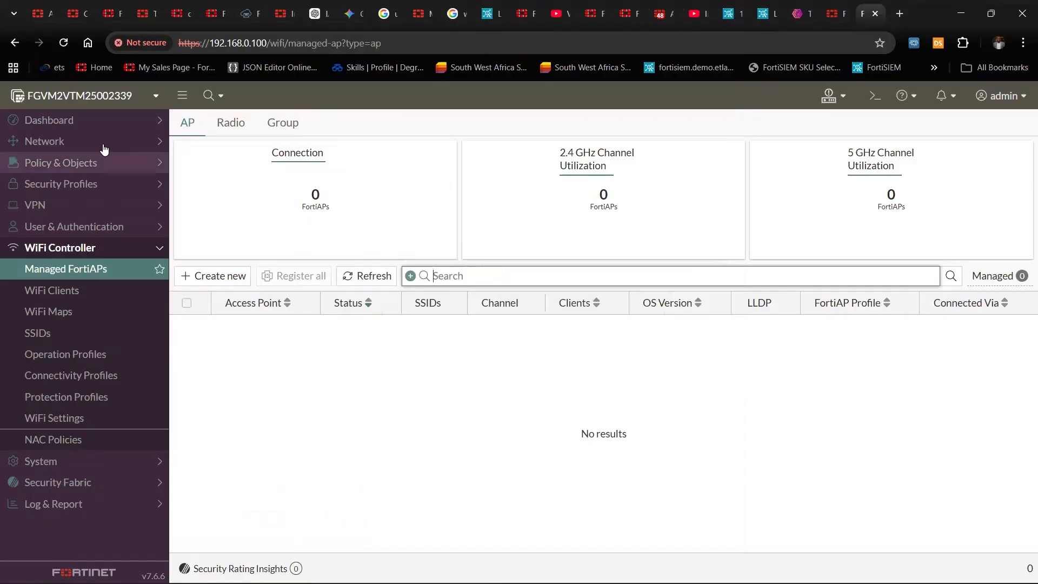
# - Go to the Network > Interfaces list in the FortiGate GUI
pyautogui.click(91, 124)
pyautogui.click(83, 143)
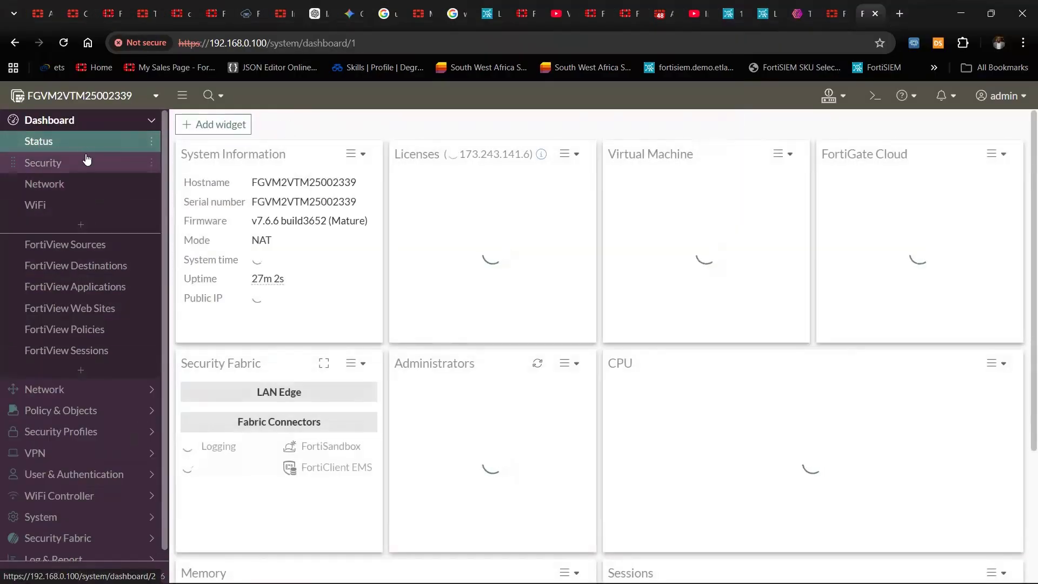
pyautogui.click(92, 124)
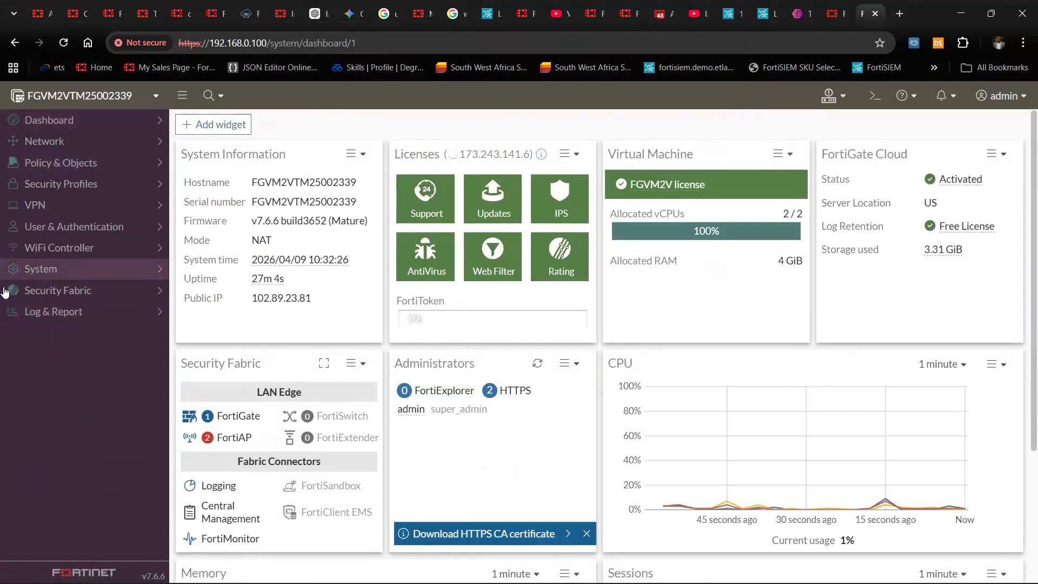
pyautogui.click(117, 143)
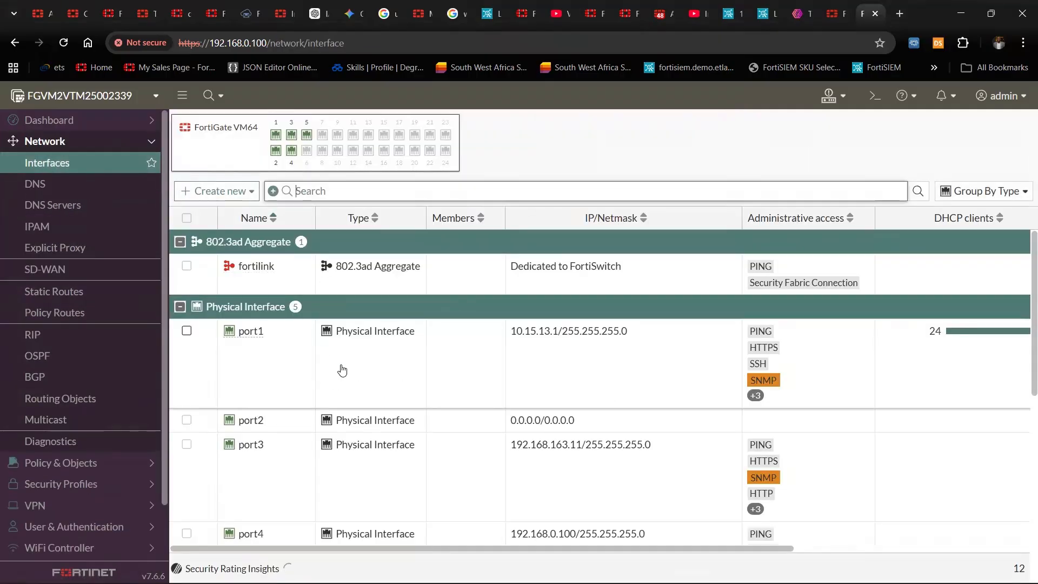
# - Allow RADIUS Accounting administrative access on port1 and save, confirming the admin-session prompt
pyautogui.click(341, 370)
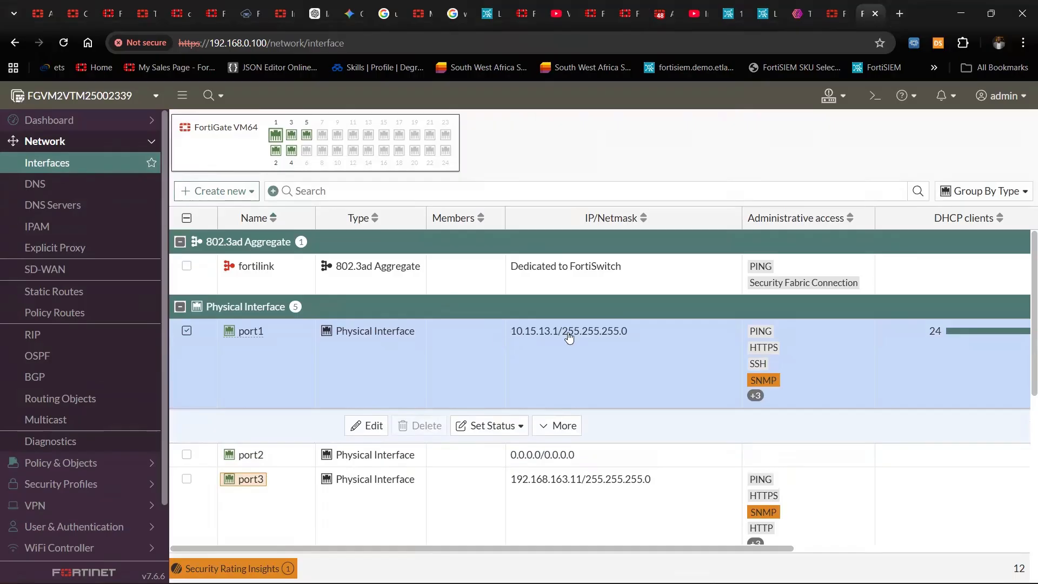
pyautogui.moveTo(550, 336)
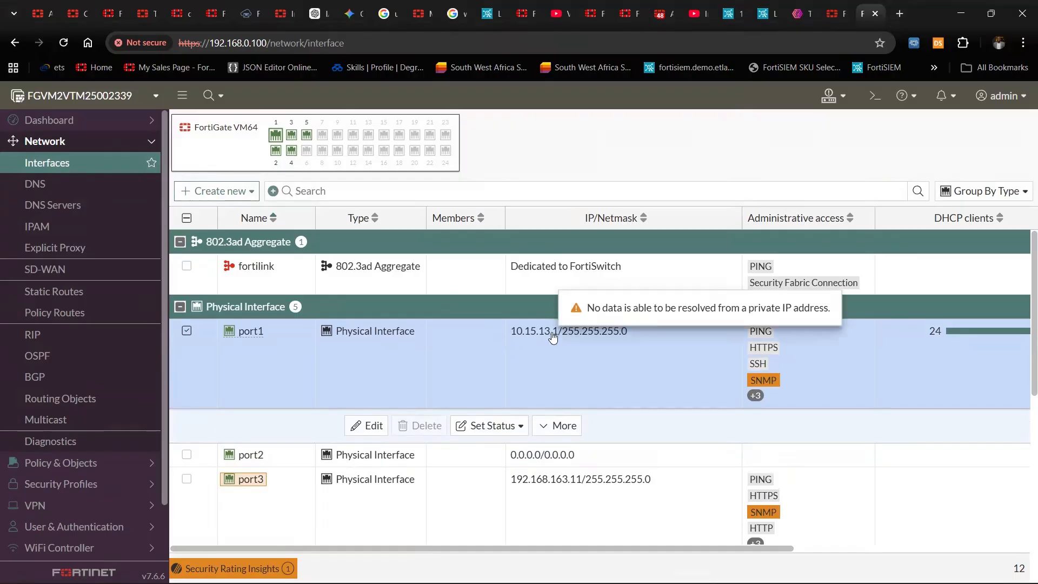
pyautogui.doubleClick(374, 351)
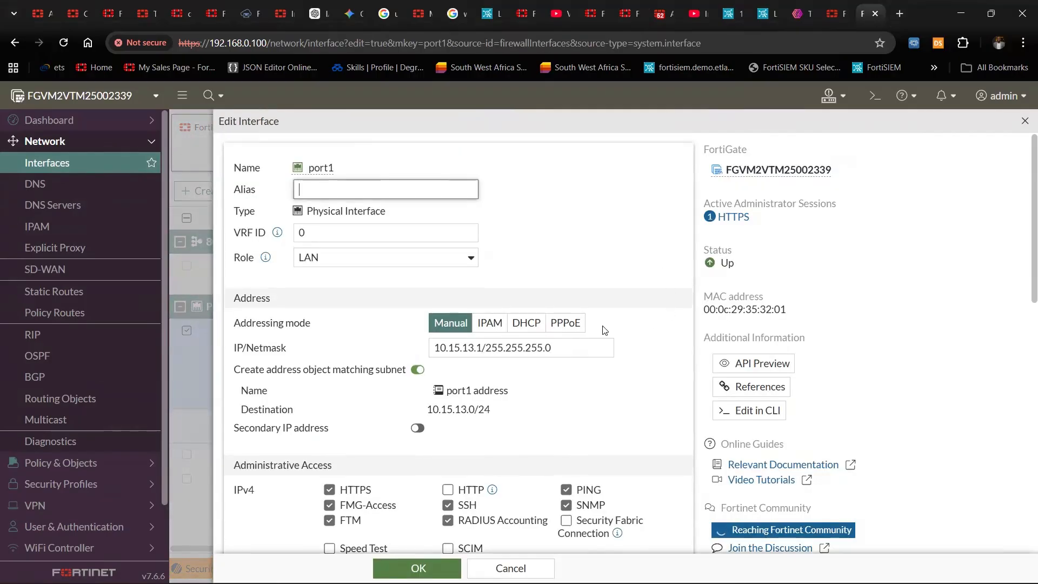
pyautogui.scroll(-3, 499, 279)
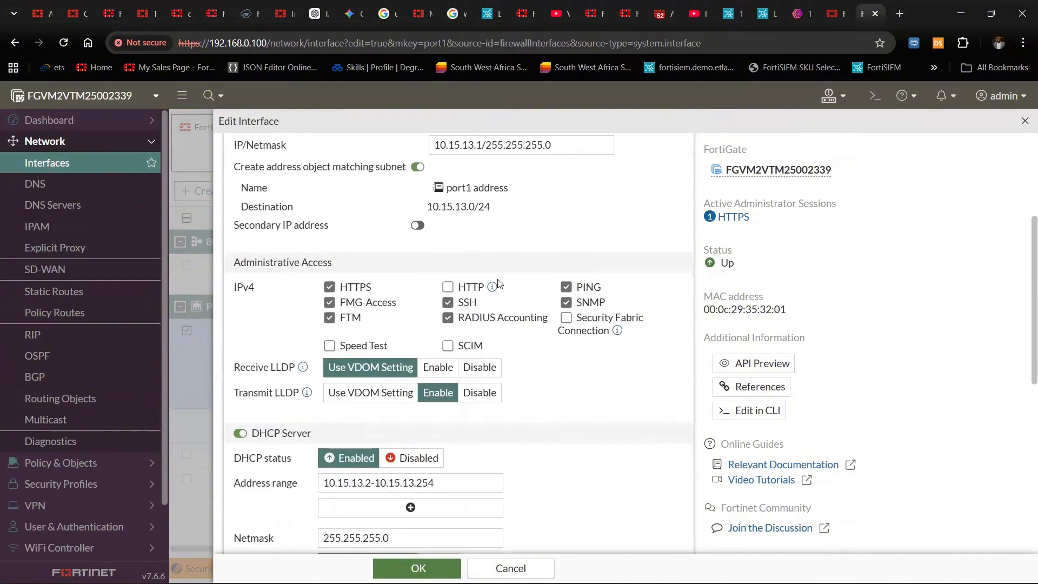
pyautogui.click(446, 317)
pyautogui.click(427, 567)
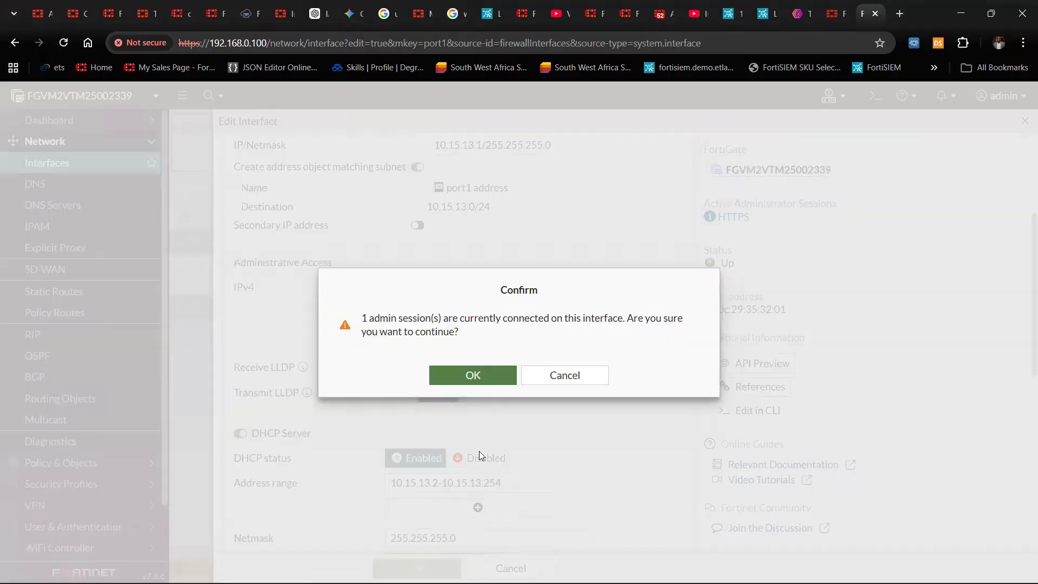
pyautogui.click(501, 383)
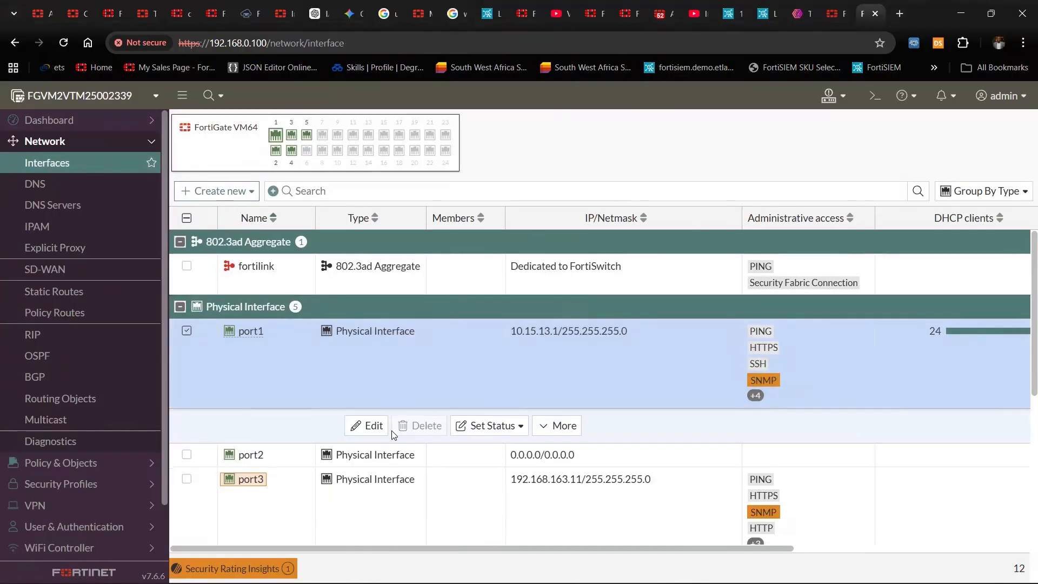
# - Search Feature Visibility for 'wifi' to confirm WiFi Controller, then view Managed FortiAPs
pyautogui.click(134, 142)
pyautogui.click(81, 248)
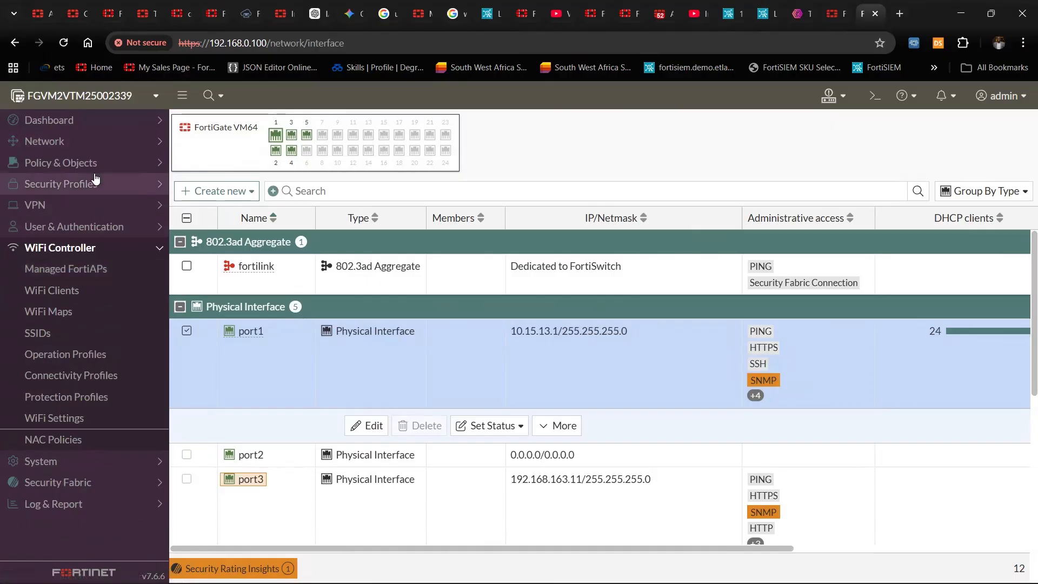
pyautogui.click(49, 460)
pyautogui.click(81, 461)
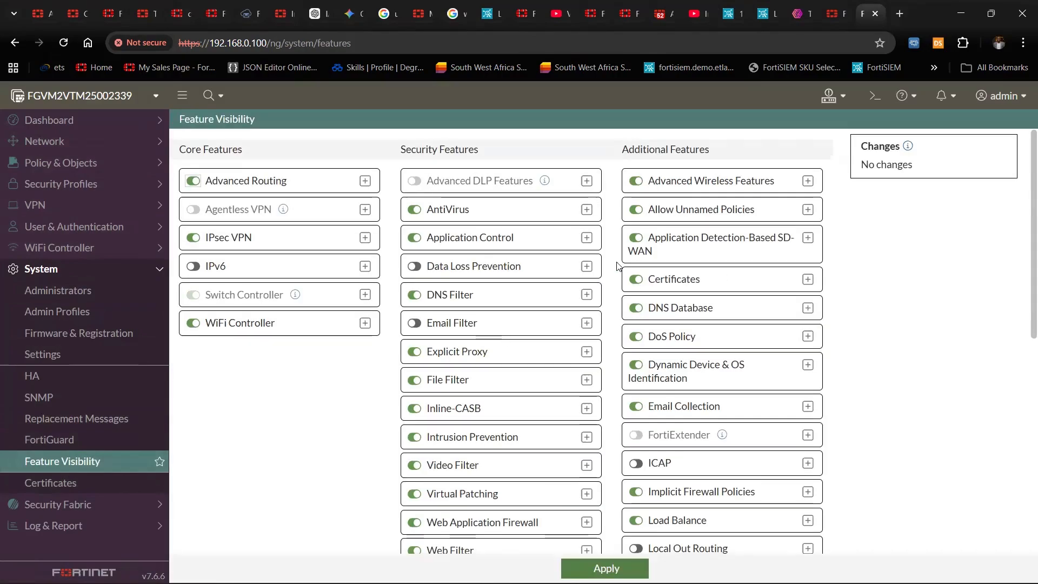
pyautogui.scroll(-4, 584, 368)
pyautogui.hotkey('ctrl', 'f')
pyautogui.write('wifi')
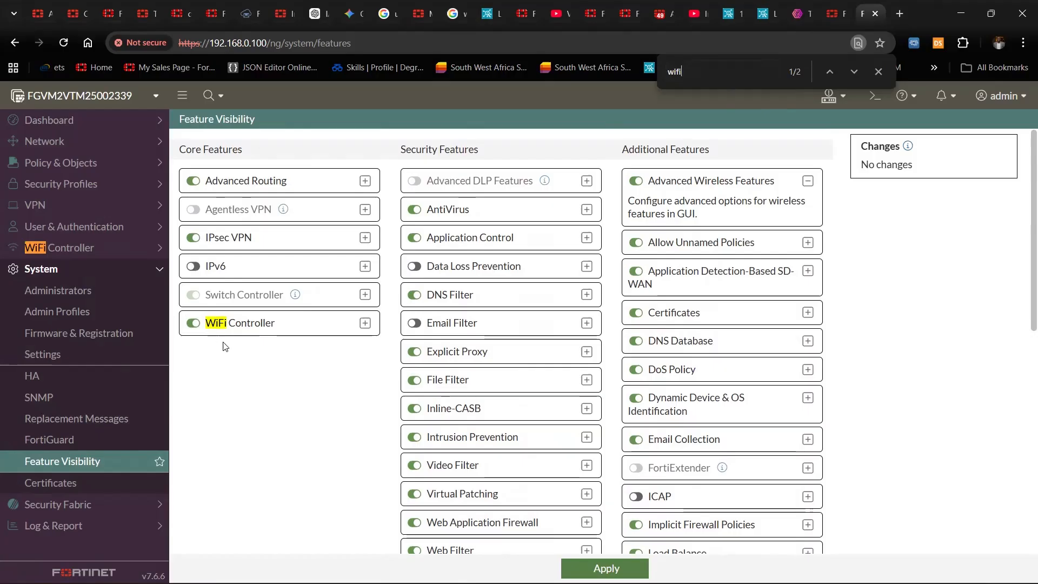
pyautogui.click(111, 248)
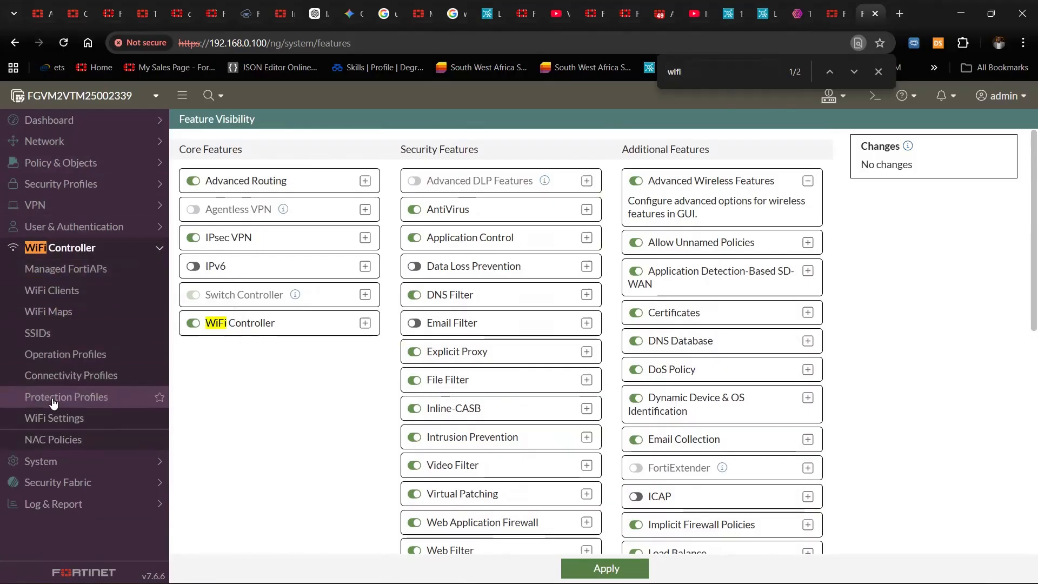
pyautogui.click(86, 269)
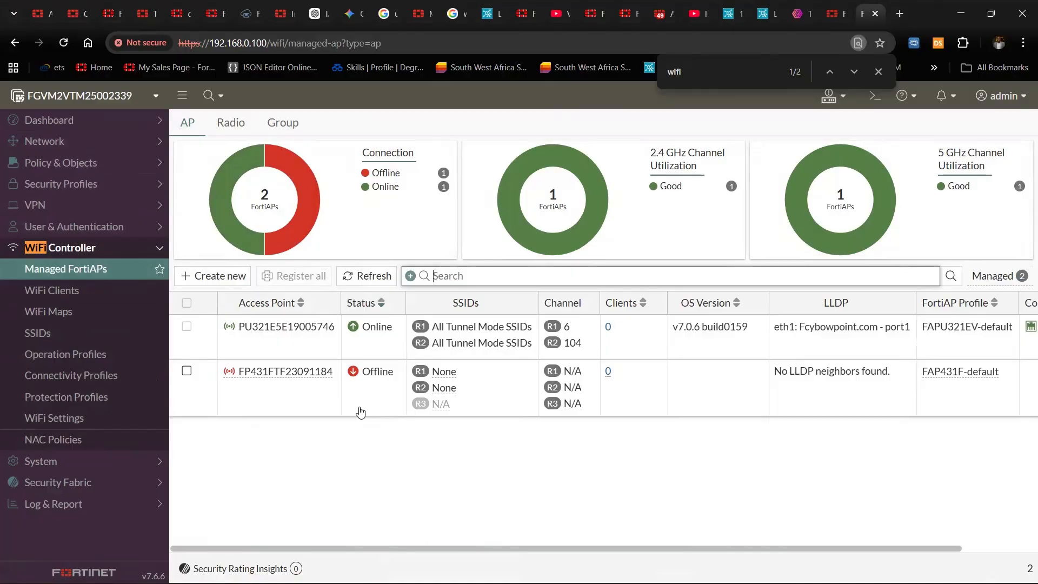
pyautogui.click(44, 141)
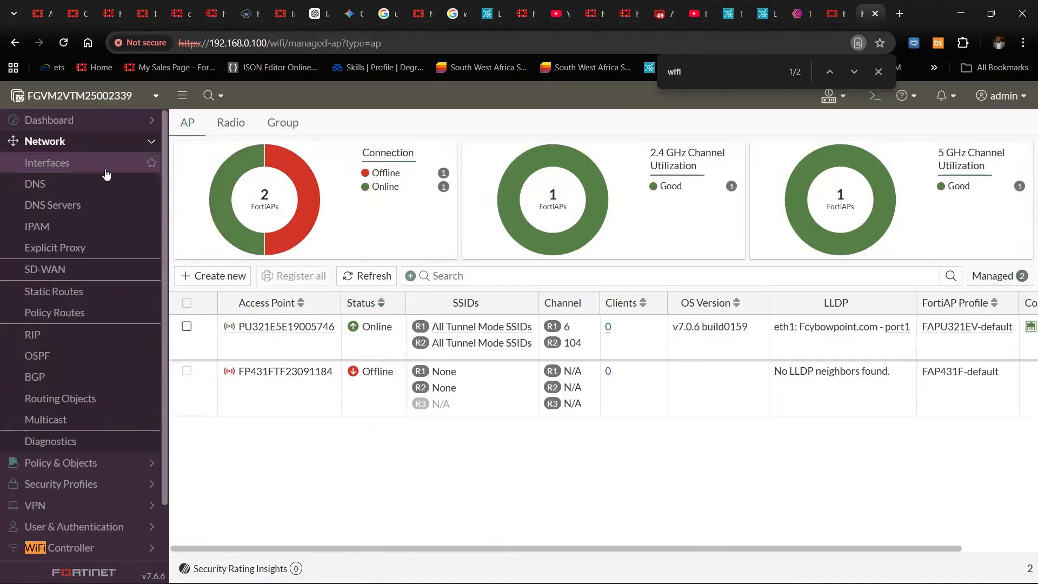
pyautogui.scroll(-3, 411, 352)
pyautogui.scroll(3, 319, 346)
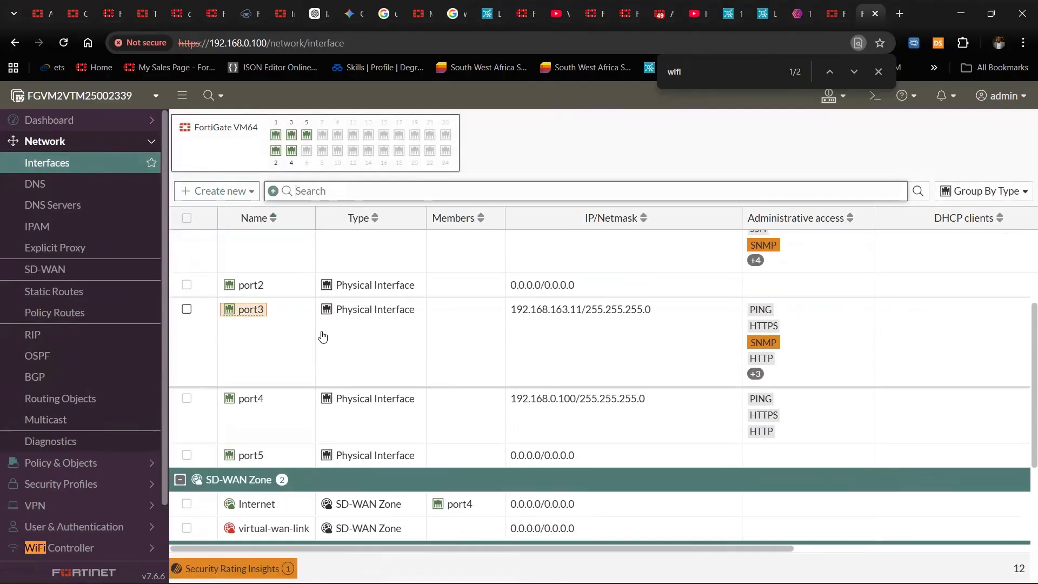
pyautogui.doubleClick(331, 353)
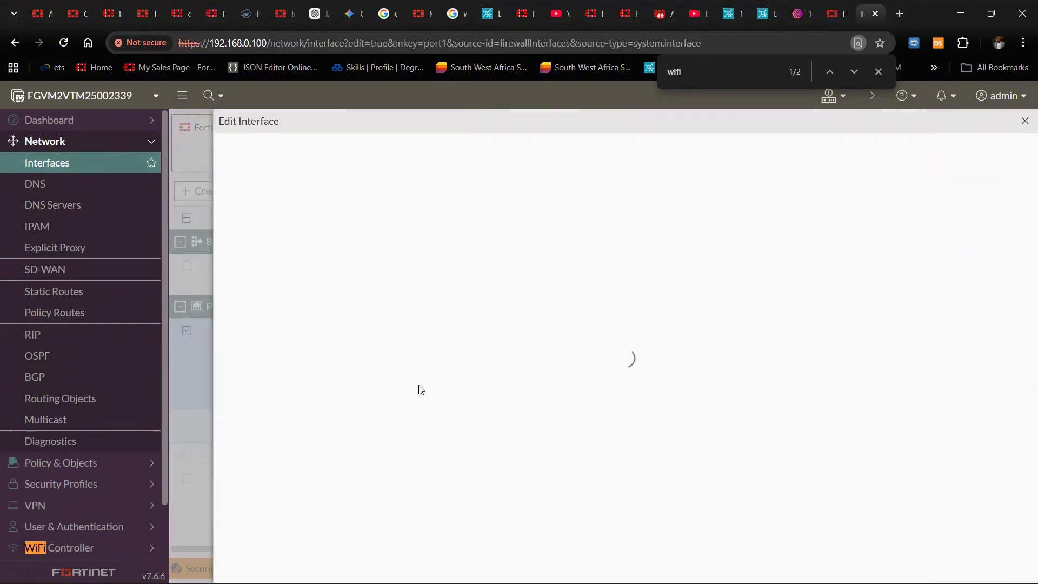
pyautogui.scroll(-6, 378, 373)
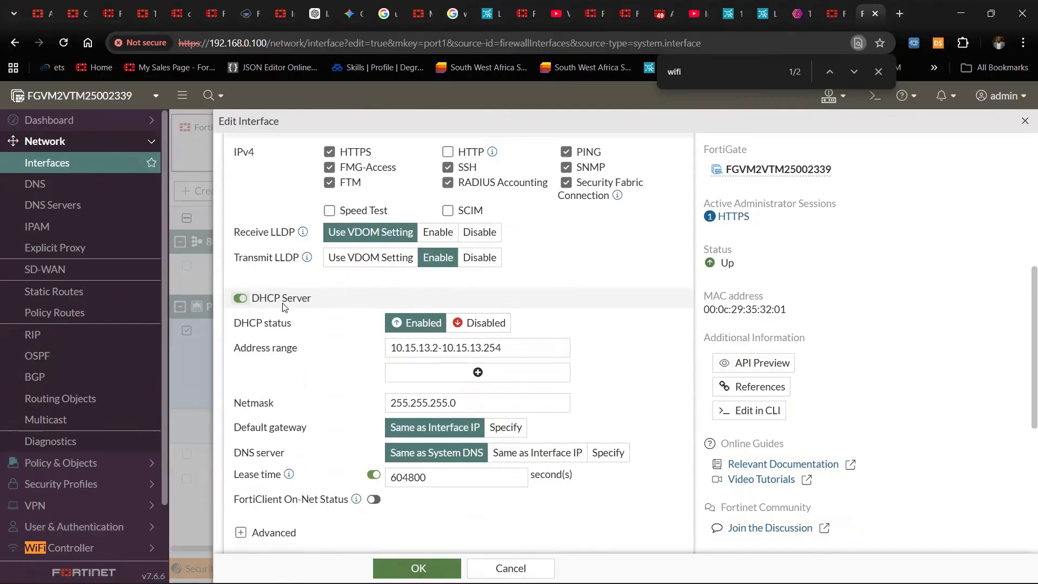
pyautogui.moveTo(505, 348); pyautogui.dragTo(318, 365)
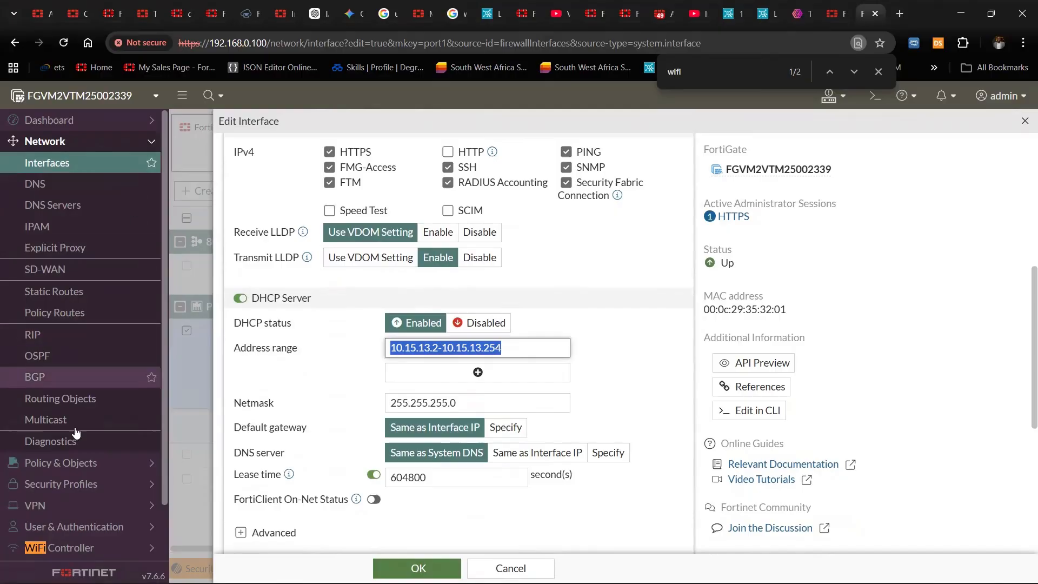
pyautogui.scroll(-1, 98, 486)
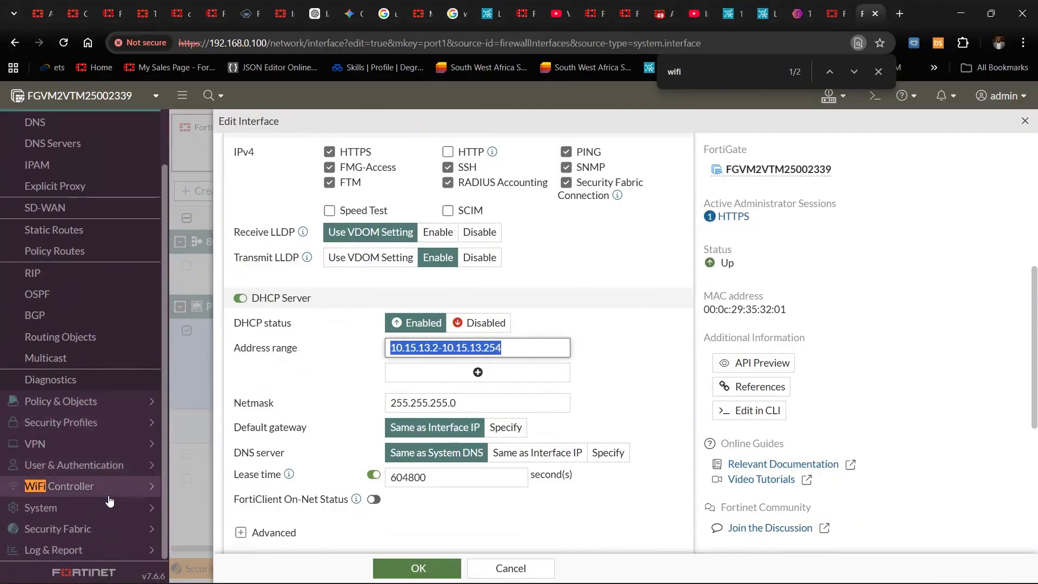
pyautogui.click(108, 493)
pyautogui.click(92, 268)
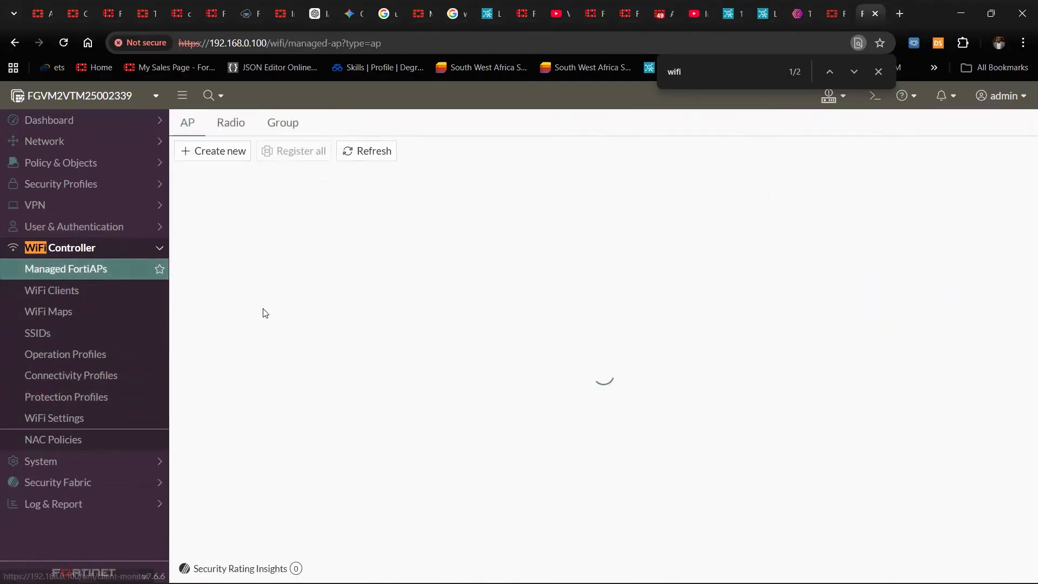
pyautogui.click(288, 405)
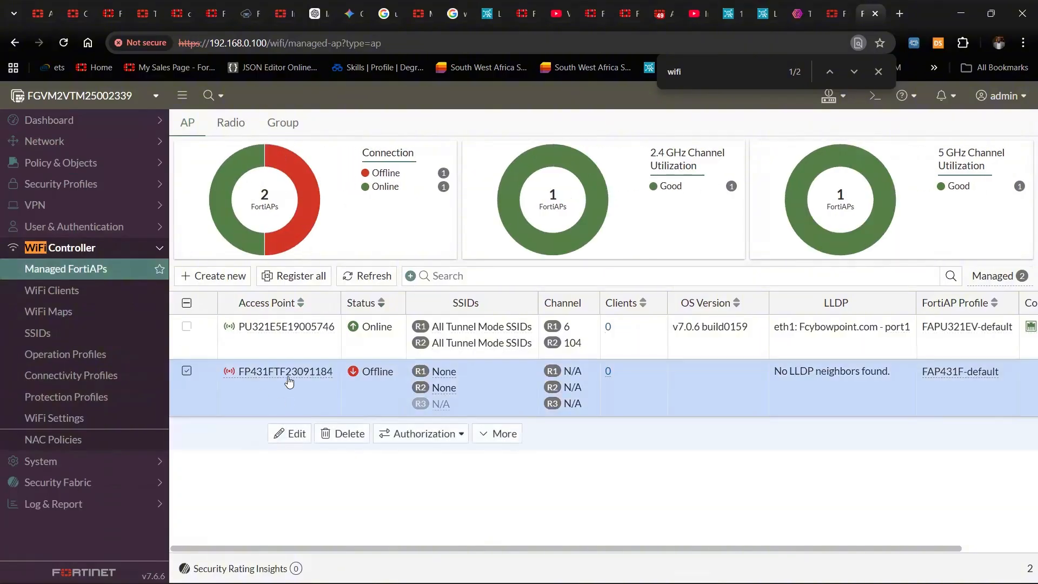
pyautogui.click(115, 272)
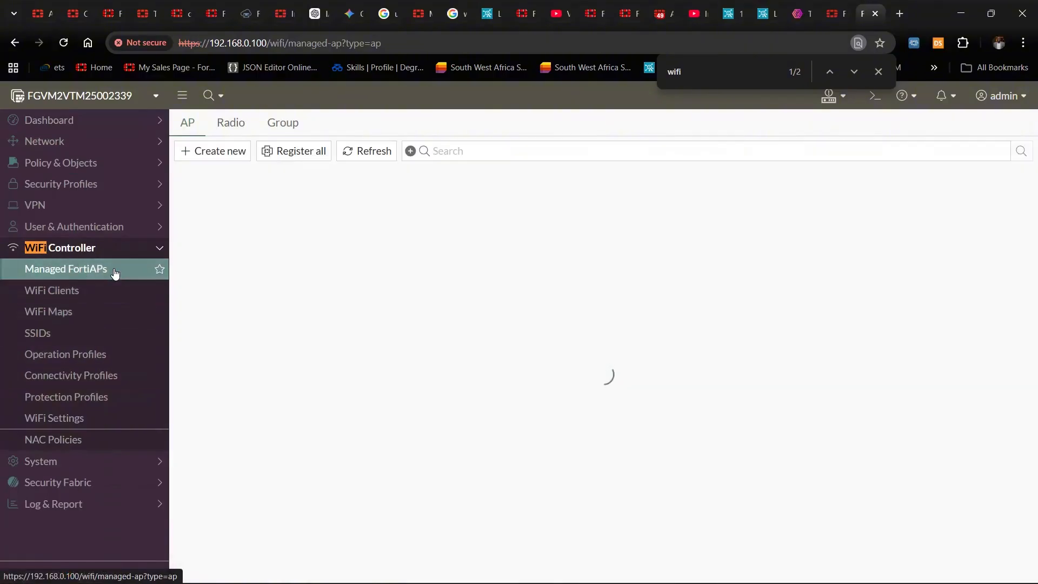
pyautogui.click(115, 272)
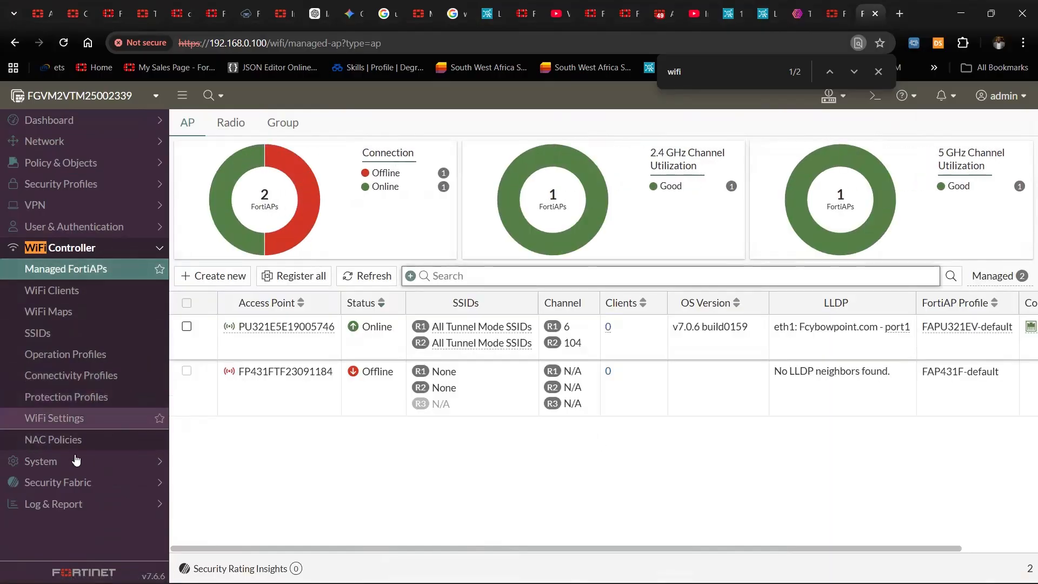
# - Set WiFi country/region to Nigeria, enable FortiAP auto firmware provisioning, and apply
pyautogui.click(93, 421)
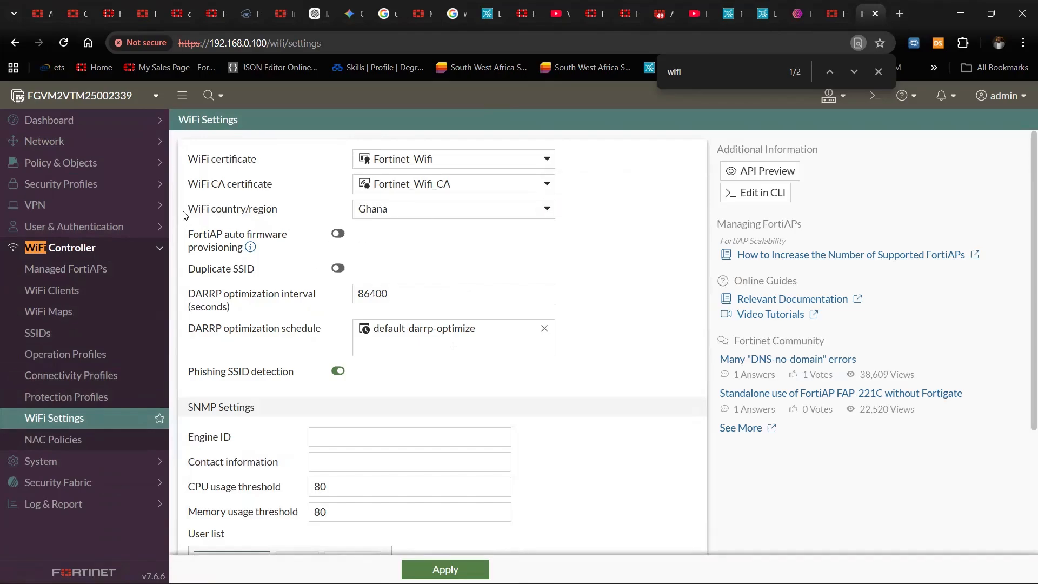
pyautogui.moveTo(188, 215); pyautogui.dragTo(279, 215)
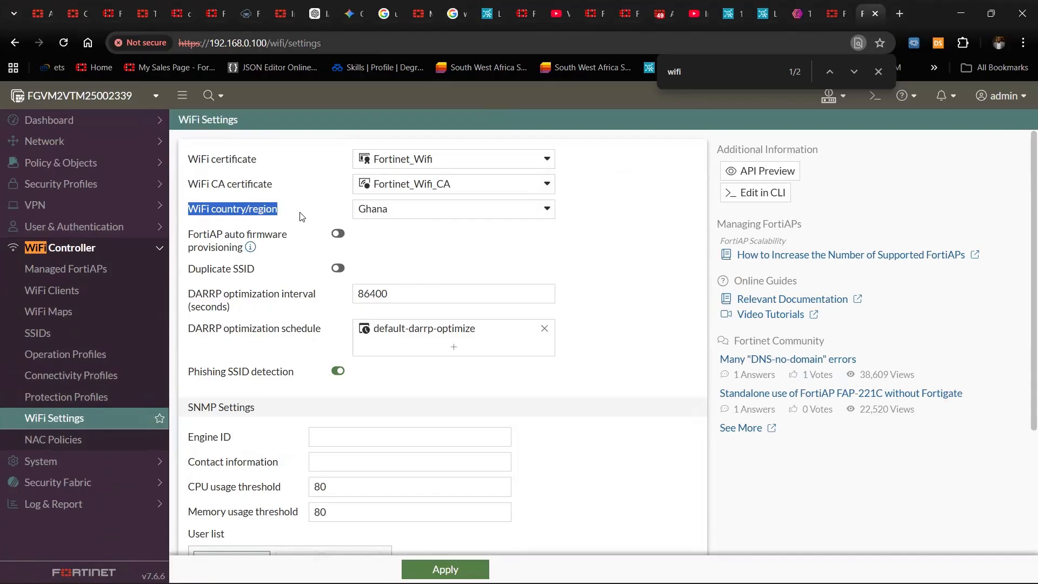
pyautogui.click(387, 210)
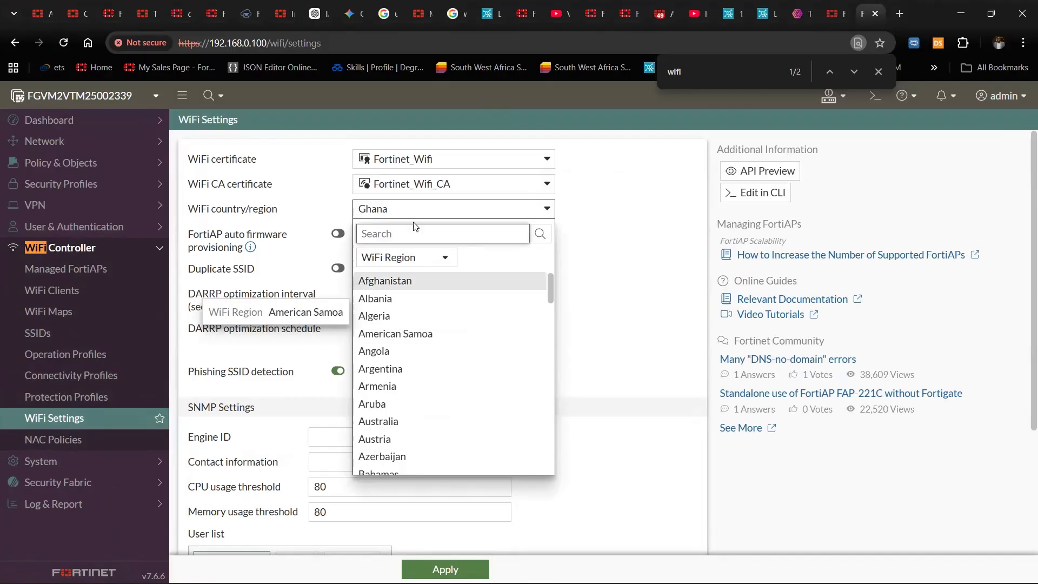
pyautogui.click(394, 202)
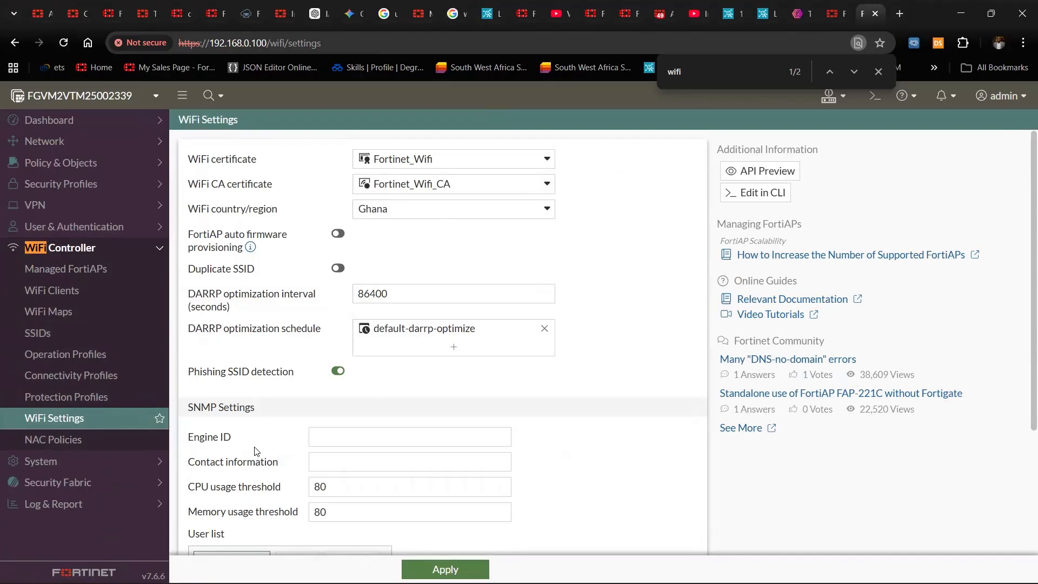
pyautogui.click(337, 233)
pyautogui.click(416, 210)
pyautogui.write('niger')
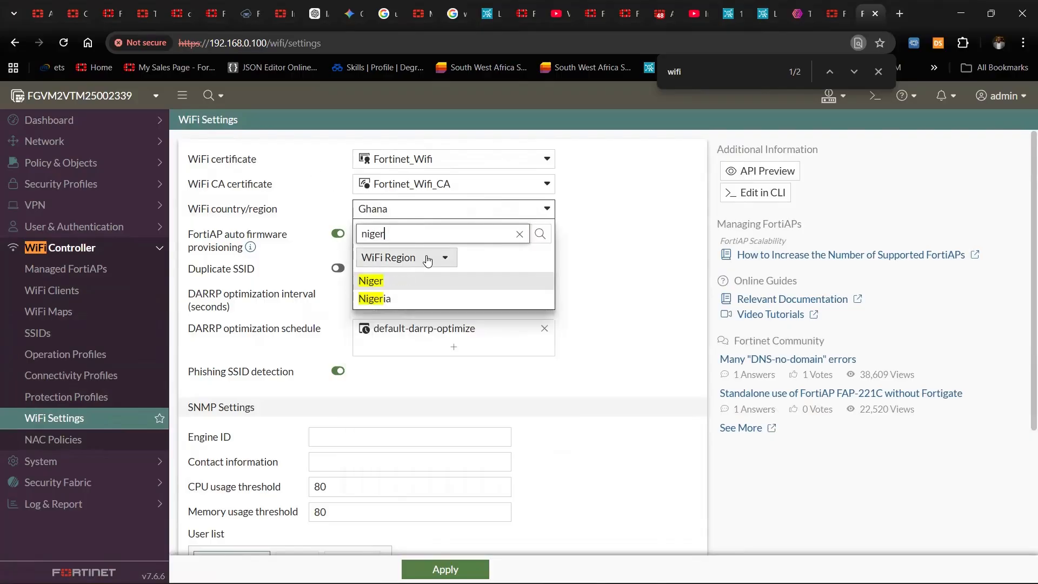
pyautogui.click(486, 298)
pyautogui.click(445, 569)
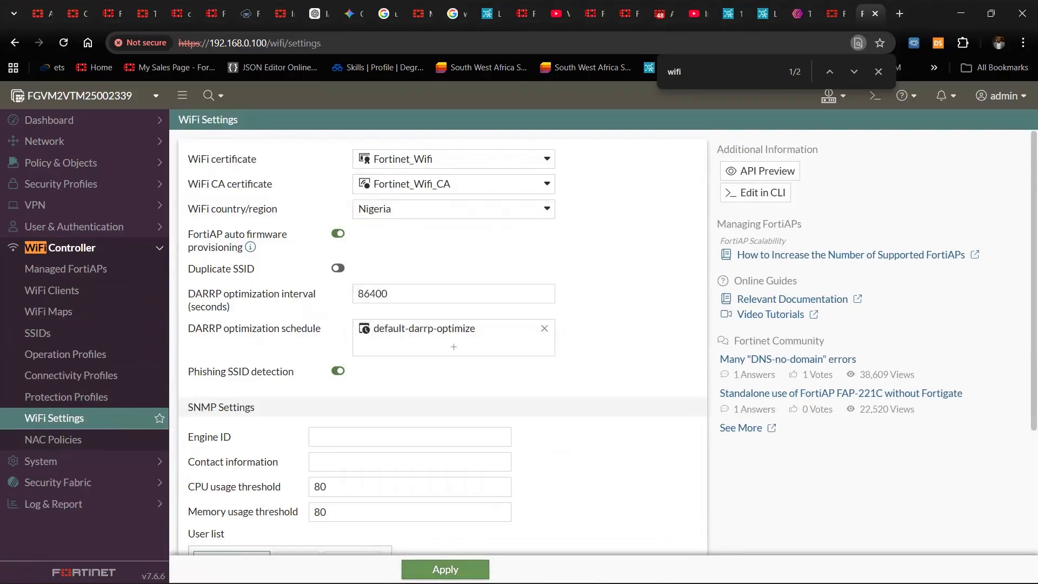
pyautogui.click(65, 268)
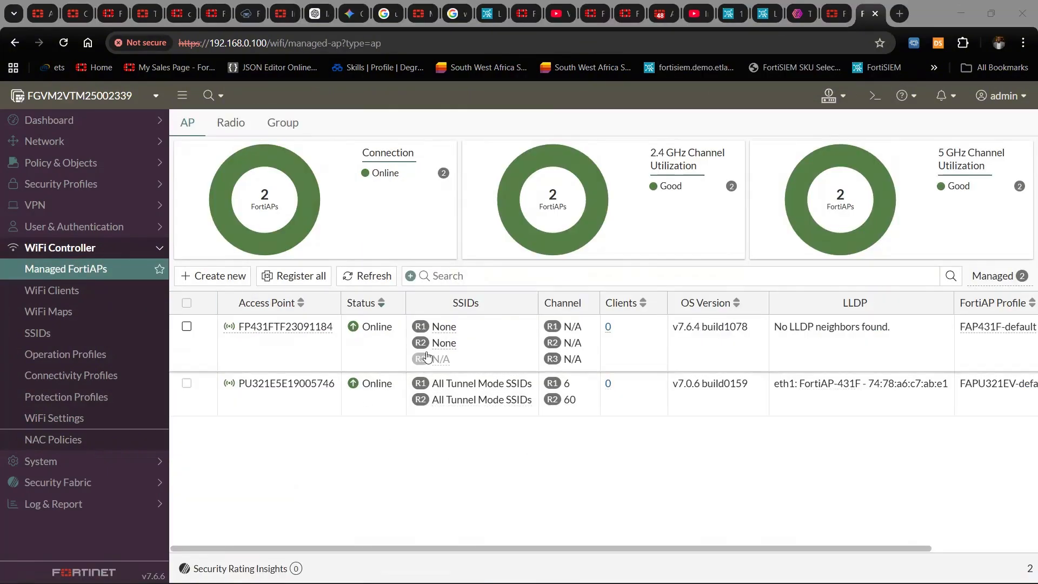
# - Show the SSIDs list, which holds only fortinet_802 in Tunnel mode
pyautogui.click(83, 342)
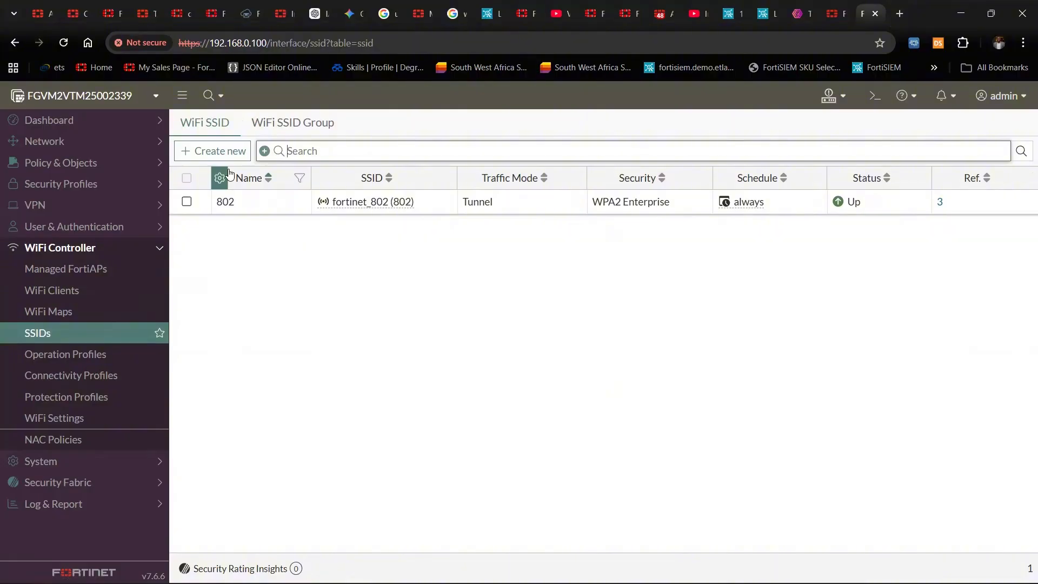
# - Start a new SSID named 'Fear Not' in bridge traffic mode and retype its broadcast name
pyautogui.click(221, 153)
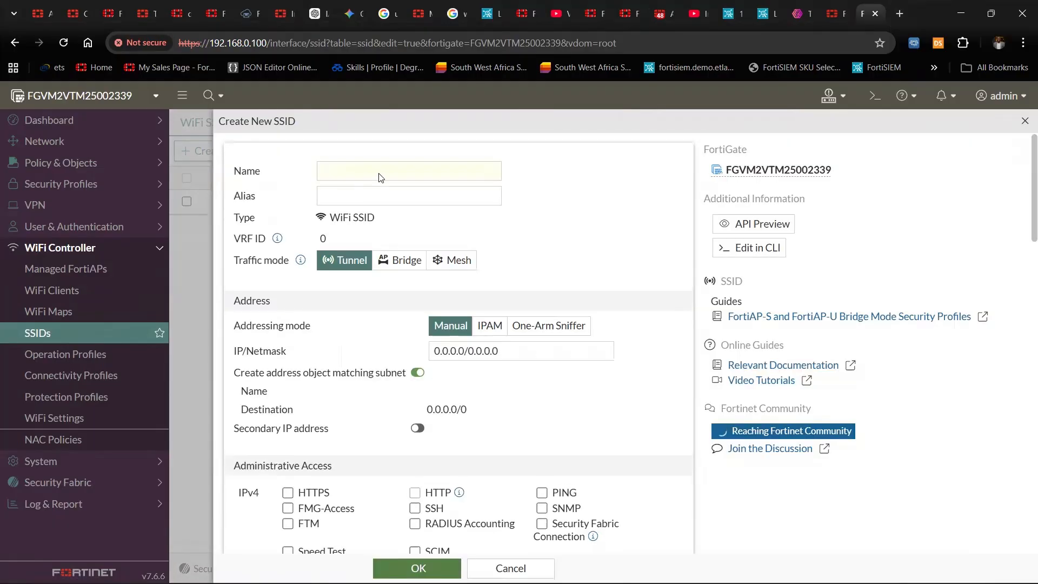
pyautogui.write('Fear Not')
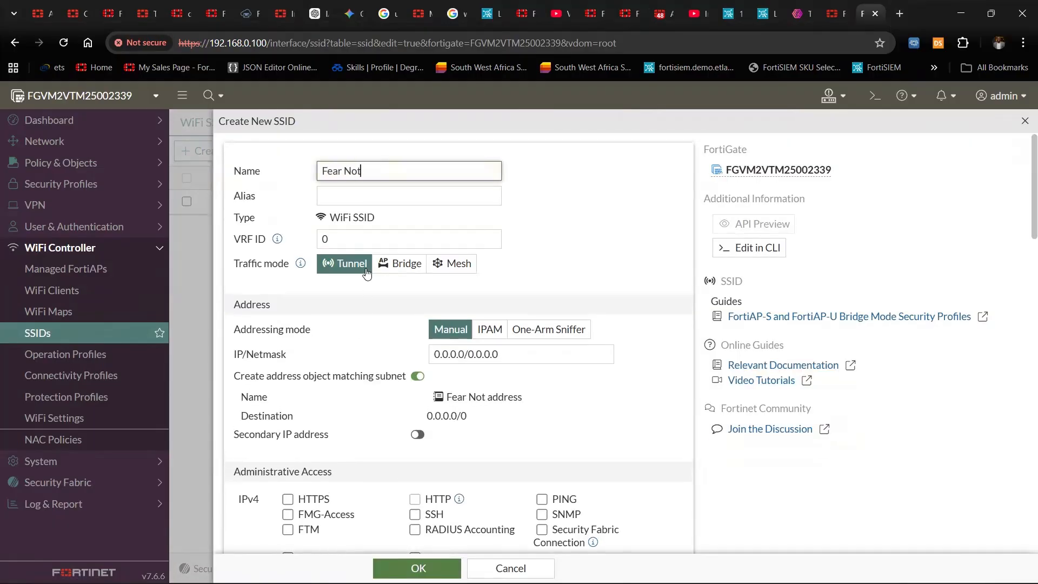
pyautogui.click(397, 265)
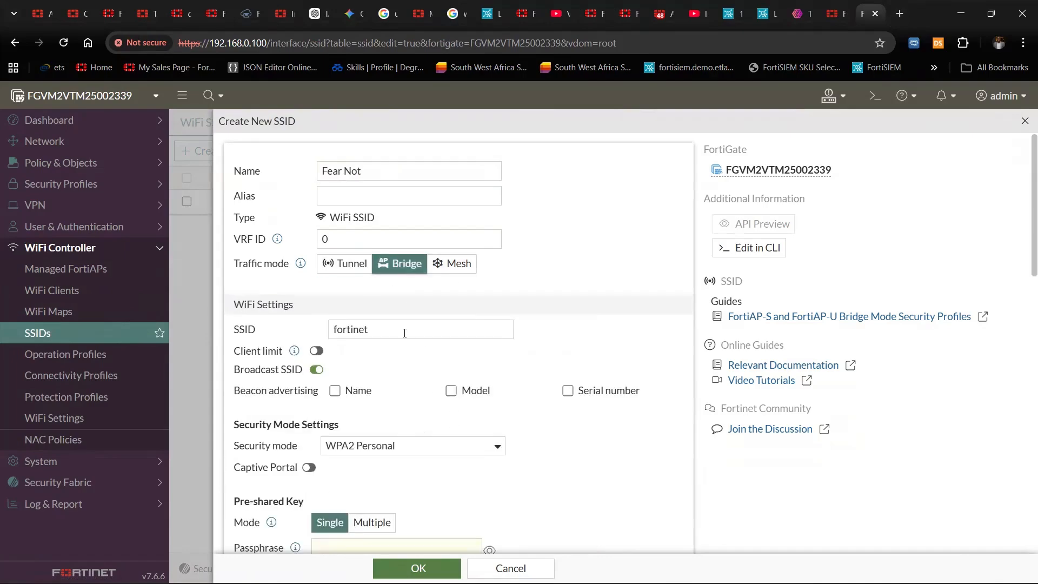
pyautogui.moveTo(404, 333); pyautogui.dragTo(246, 344)
pyautogui.write('Fear Not')
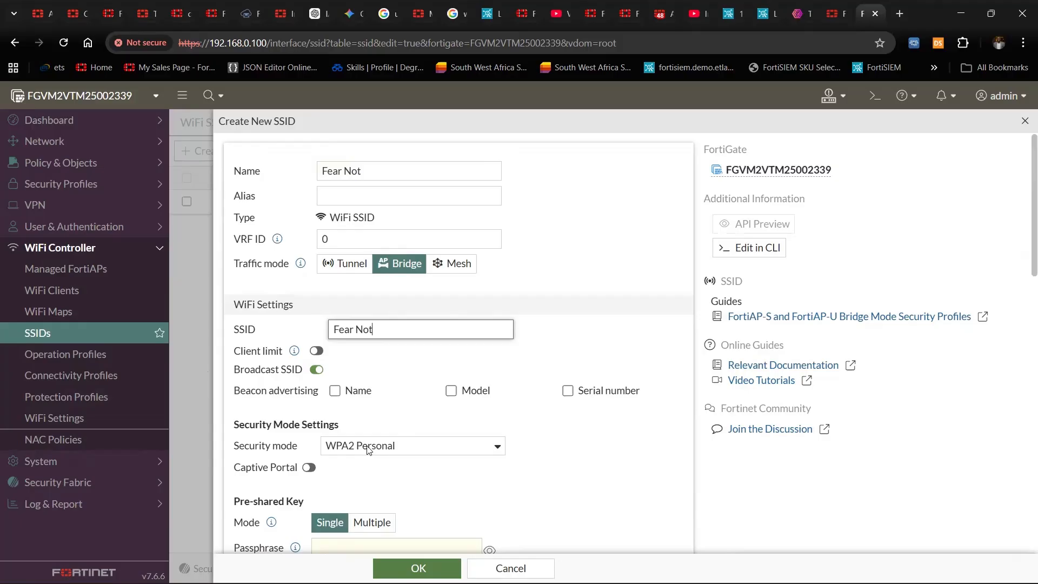
pyautogui.scroll(-3, 366, 315)
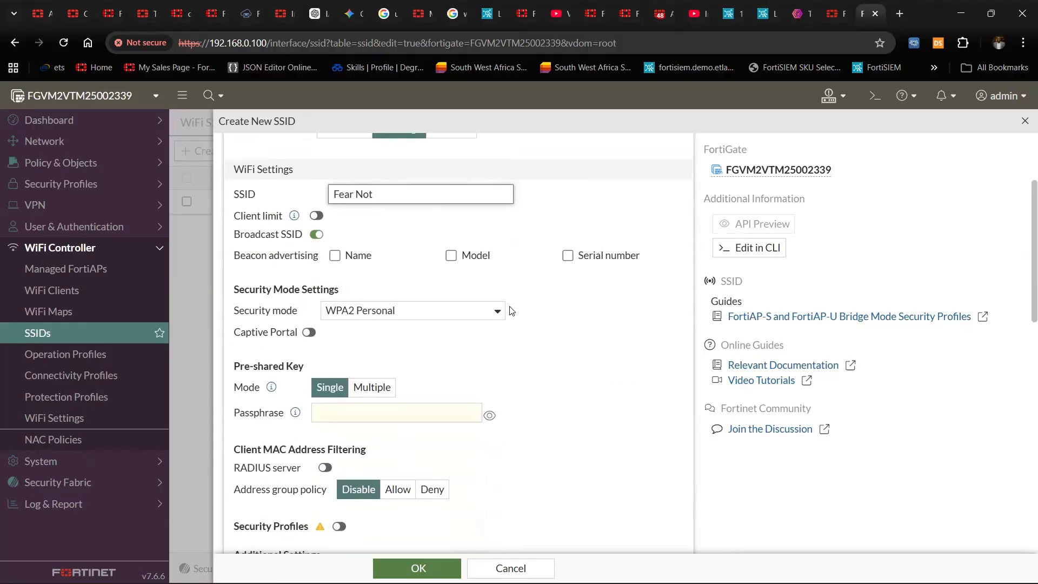
# - Use WPA2 Personal with a pasted passphrase, enable Fast BSS transition and radio sensitivity, and save
pyautogui.click(430, 319)
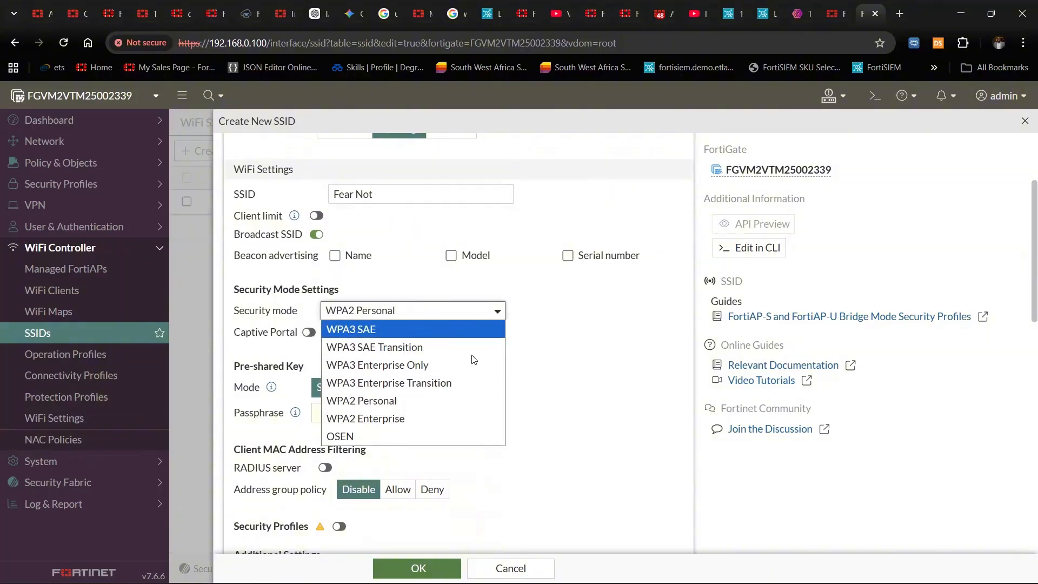
pyautogui.click(412, 404)
pyautogui.click(385, 414)
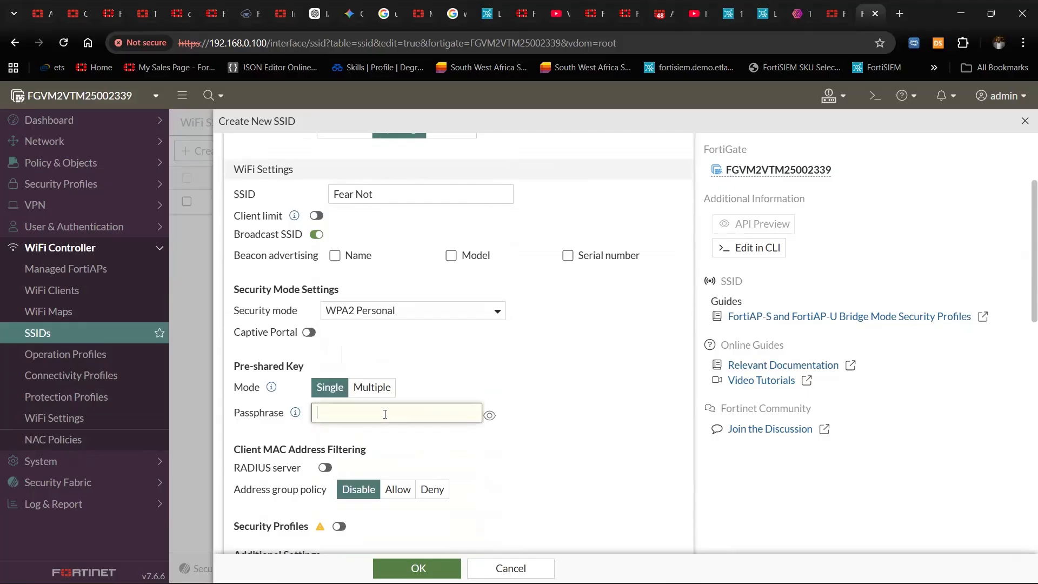
pyautogui.hotkey('ctrl', 'v')
pyautogui.scroll(-3, 547, 335)
pyautogui.scroll(-5, 338, 349)
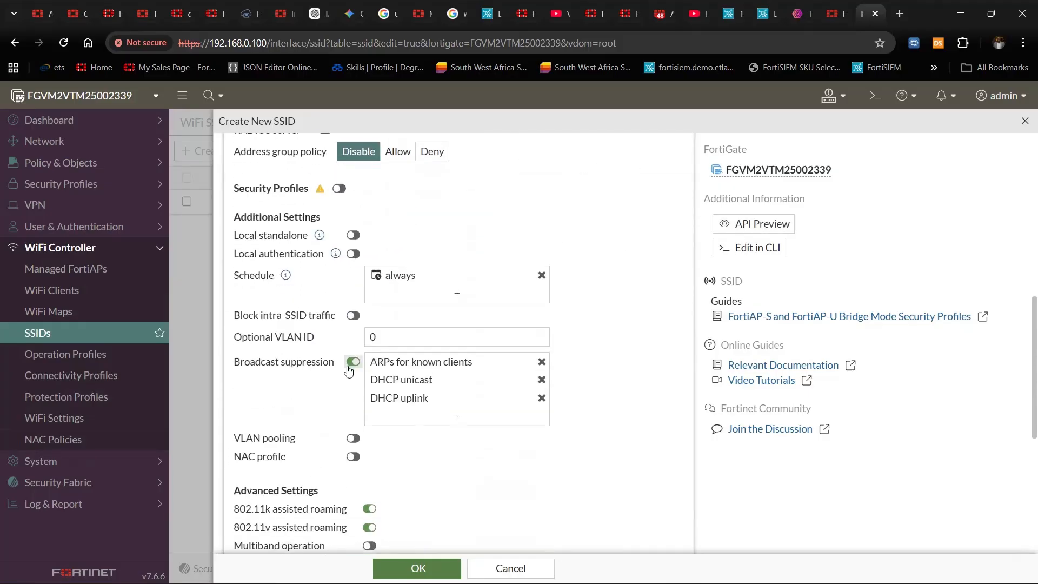
pyautogui.scroll(-1, 339, 425)
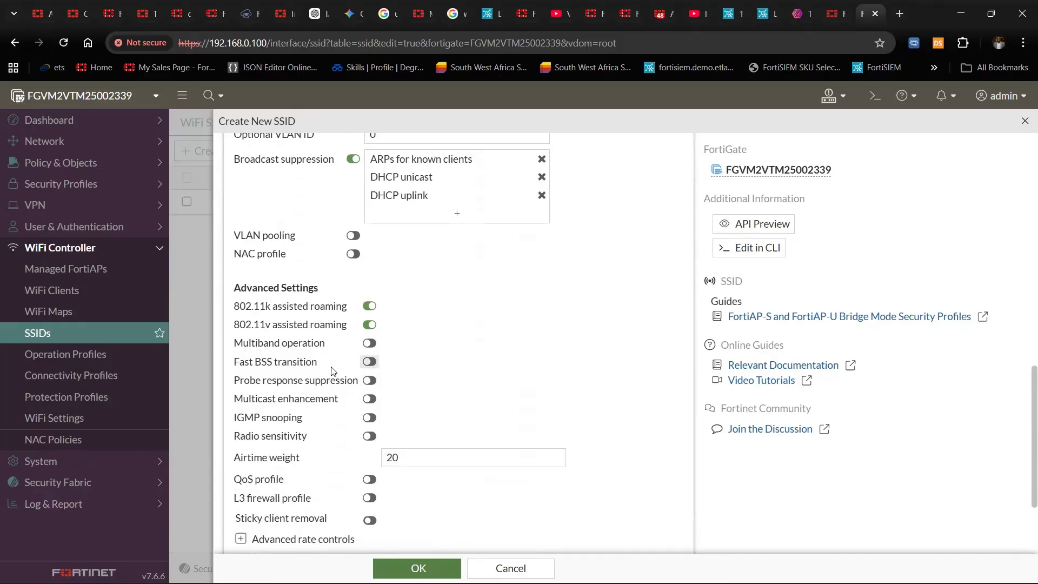
pyautogui.click(373, 363)
pyautogui.click(369, 436)
pyautogui.scroll(-2, 484, 425)
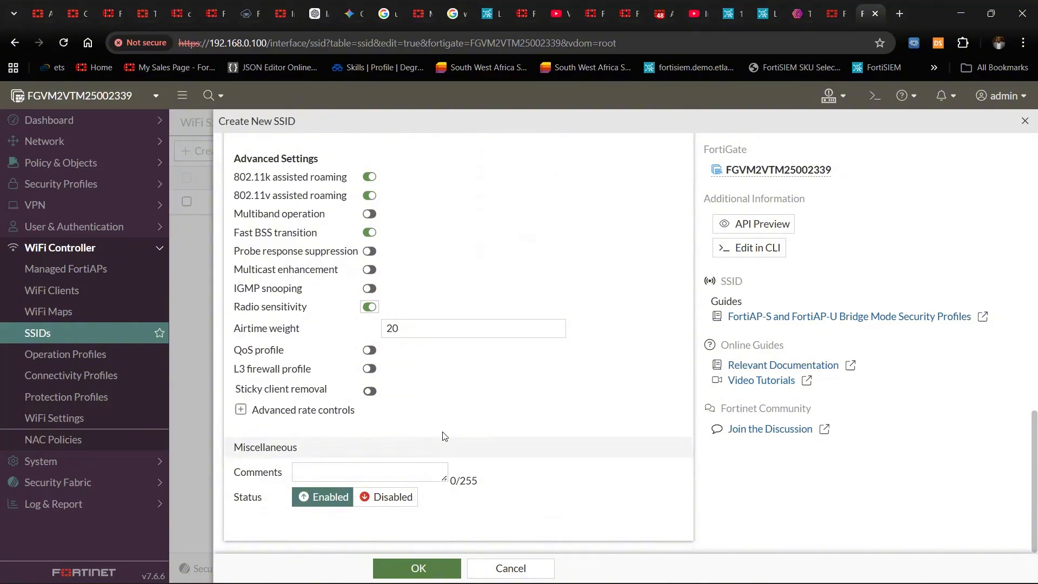
pyautogui.click(417, 568)
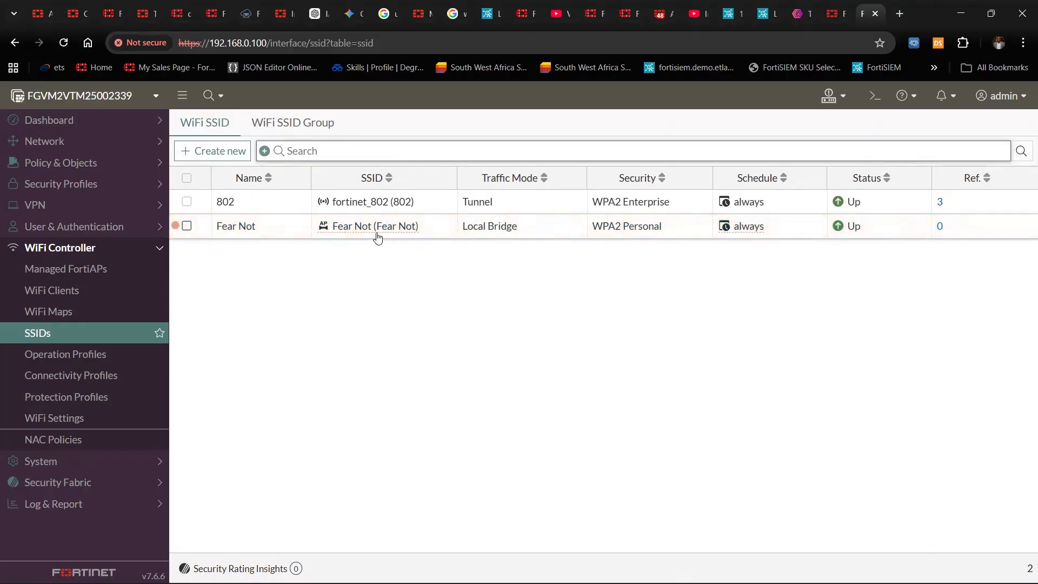
# - Begin another new SSID and name it 'Better'
pyautogui.moveTo(332, 227); pyautogui.dragTo(419, 227)
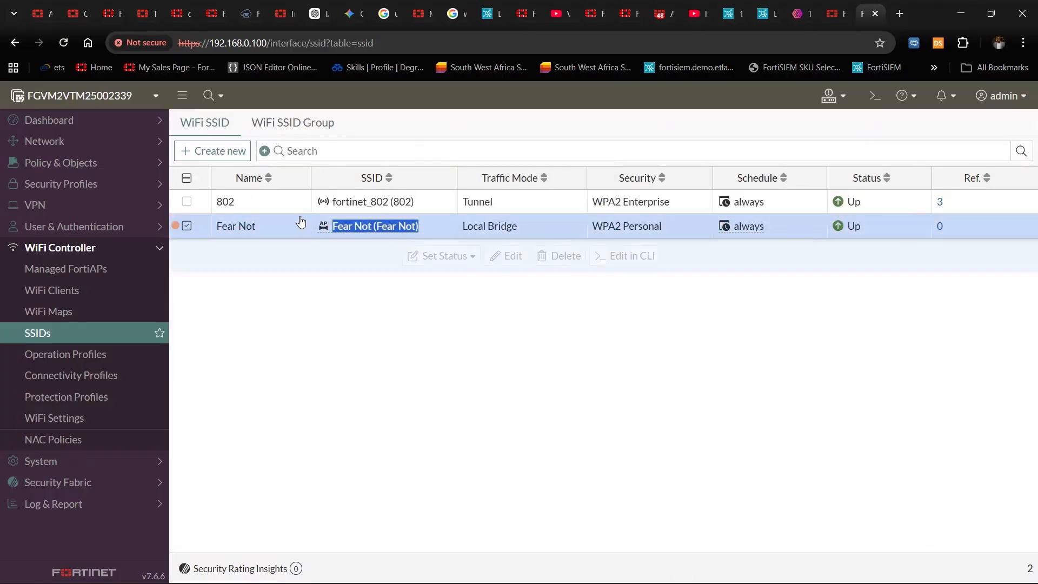
pyautogui.click(218, 154)
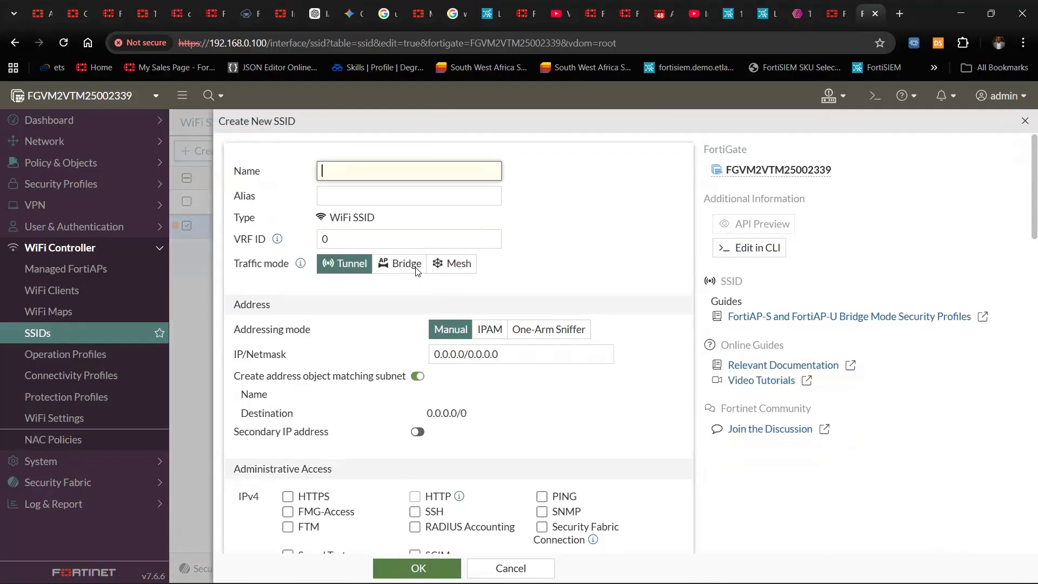
pyautogui.write('l')
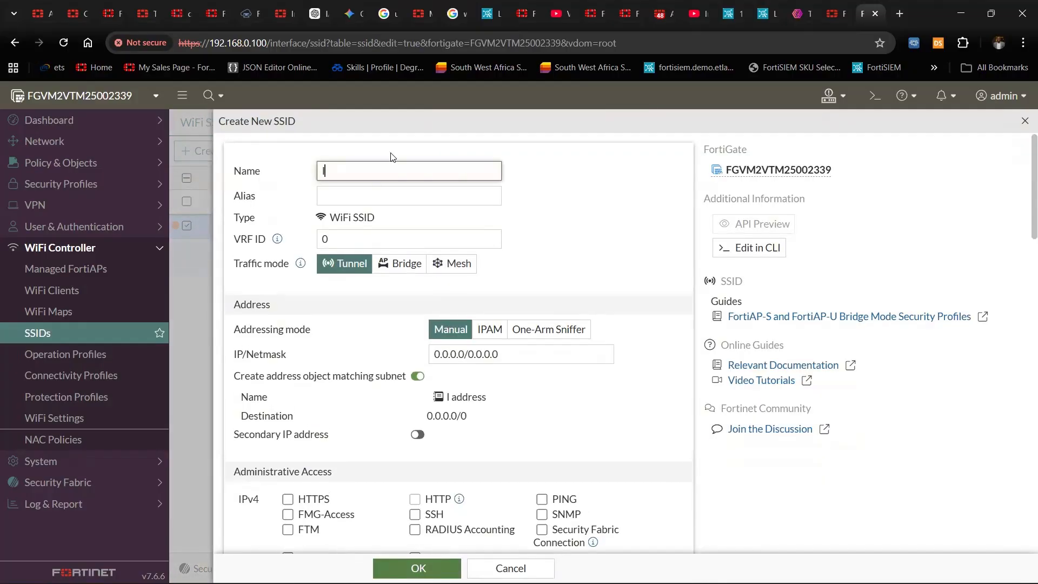
pyautogui.write("T's")
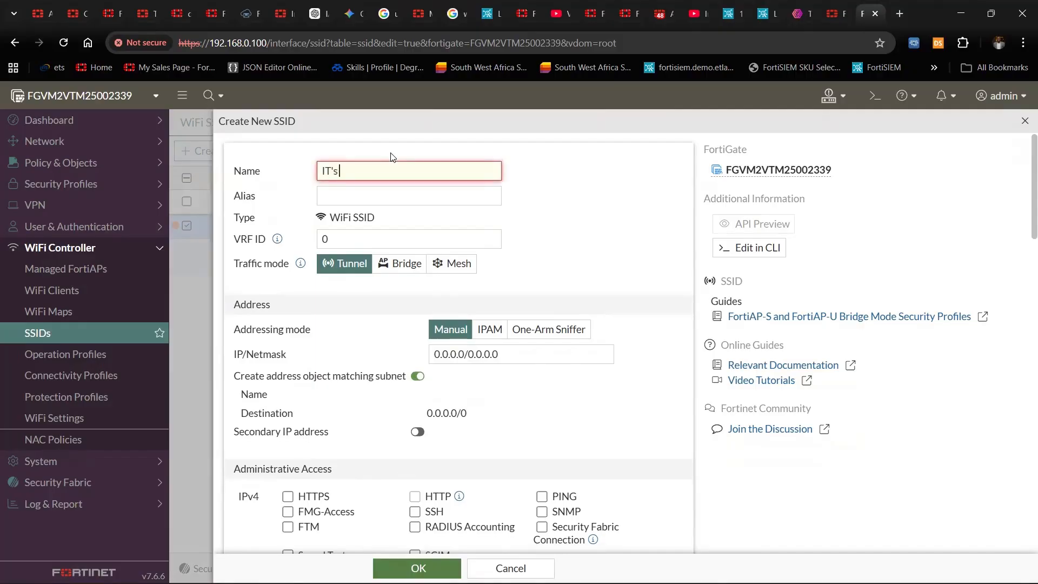
pyautogui.write(' g')
pyautogui.press('BackSpace')
pyautogui.press('BackSpace')
pyautogui.press('BackSpace')
pyautogui.press('BackSpace')
pyautogui.press('BackSpace')
pyautogui.press('BackSpace')
pyautogui.write('Better')
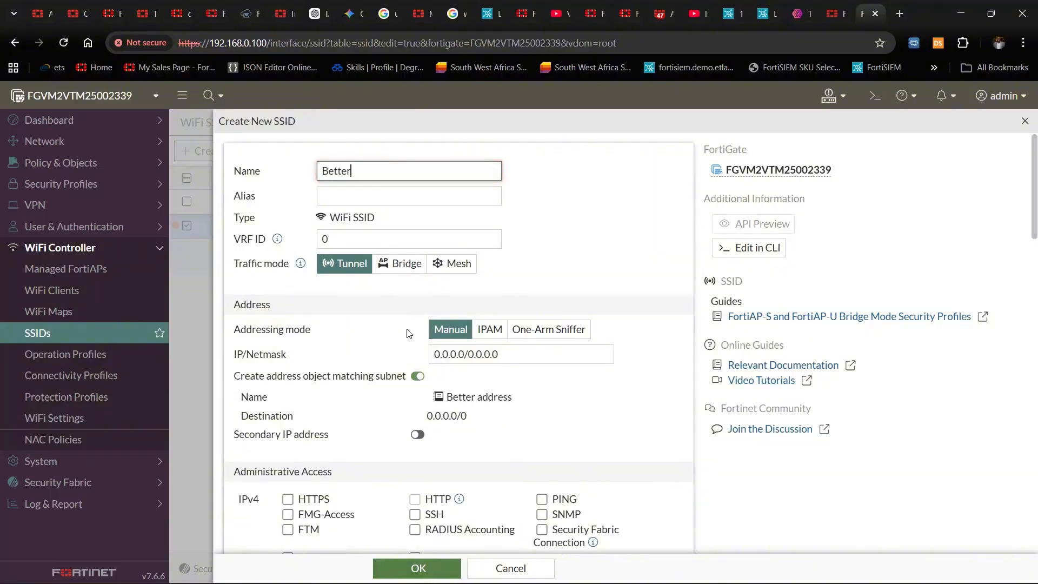
# - Set its address to 192.168.142.1/24 and allow HTTPS, HTTP and PING access
pyautogui.moveTo(499, 356); pyautogui.dragTo(418, 364)
pyautogui.write('192.168.142.1')
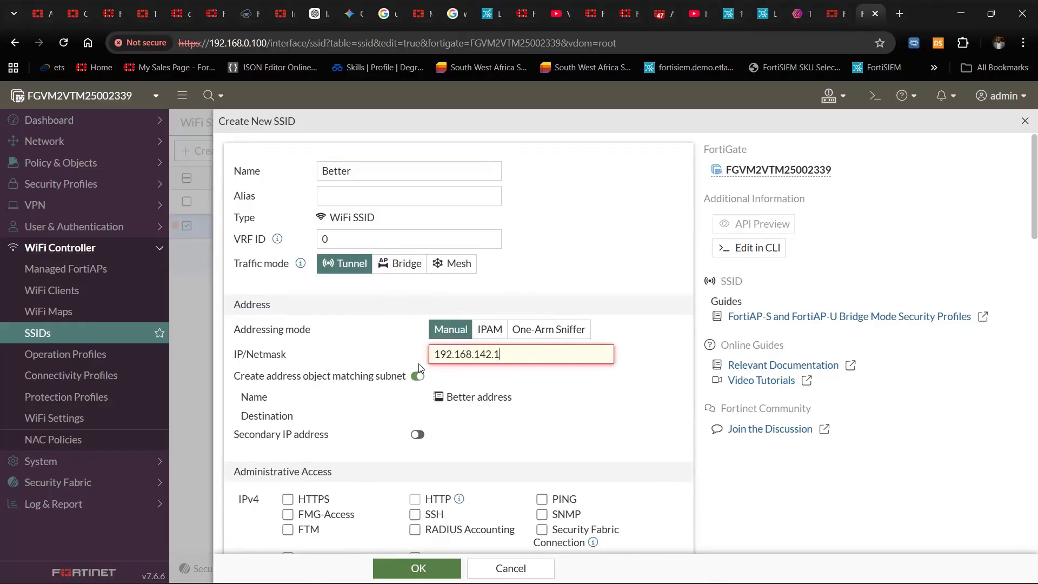
pyautogui.write('4')
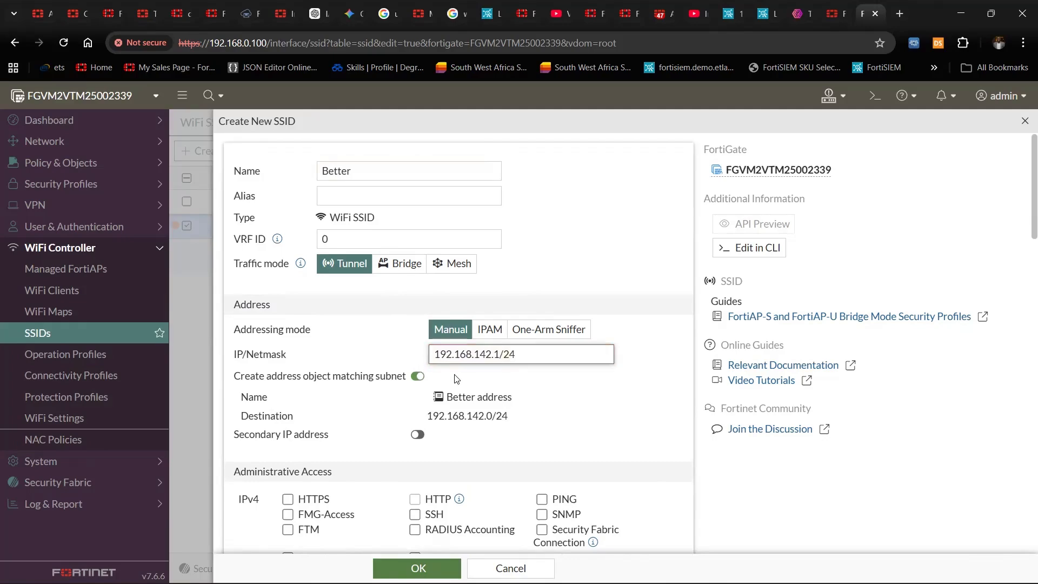
pyautogui.scroll(-3, 454, 379)
pyautogui.click(288, 364)
pyautogui.click(414, 364)
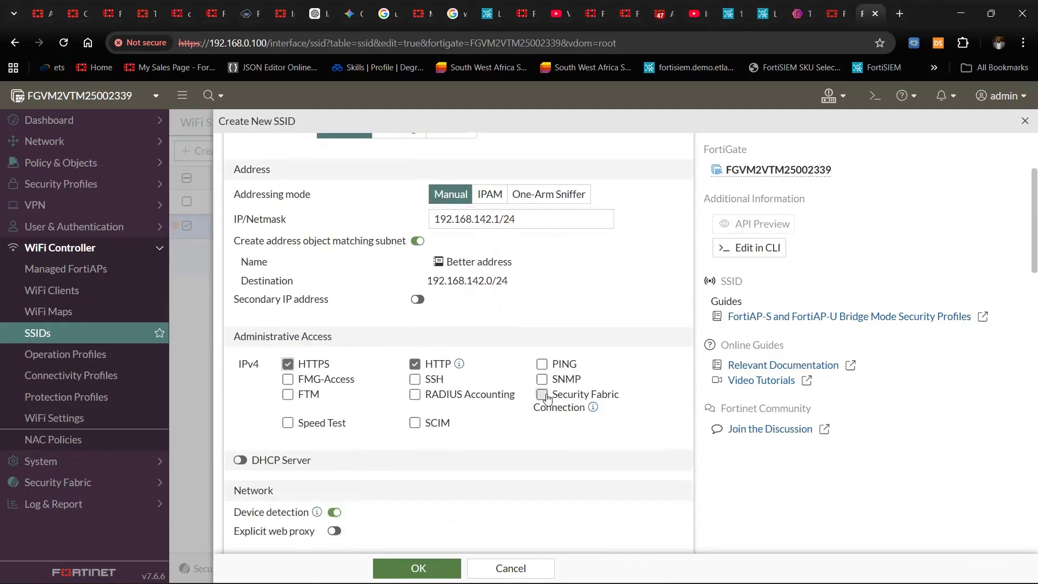
pyautogui.click(542, 364)
pyautogui.scroll(3, 400, 368)
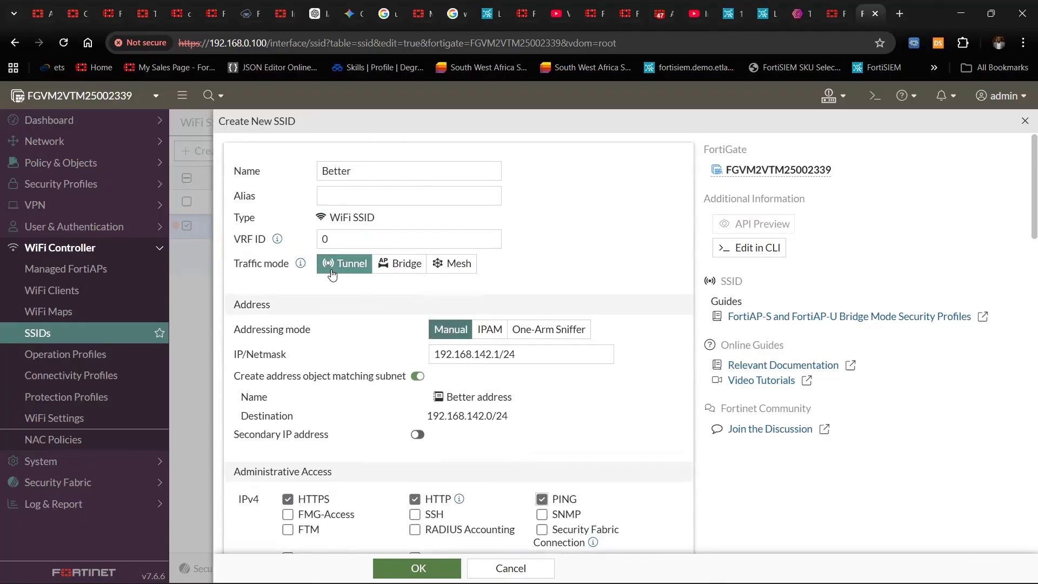
pyautogui.scroll(-4, 349, 422)
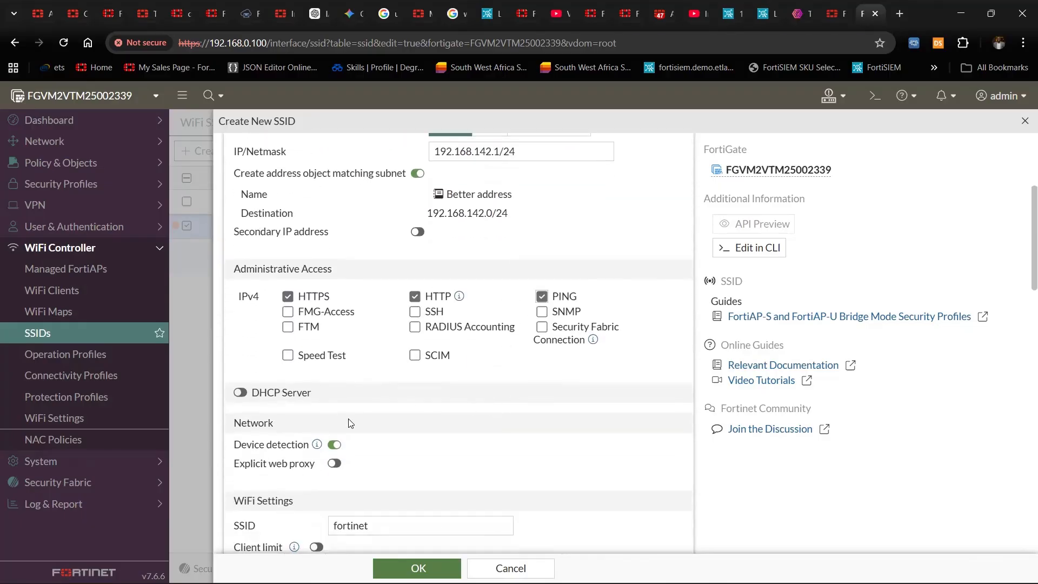
pyautogui.scroll(-3, 324, 405)
# - Enable the SSID's DHCP server leasing 192.168.142.2–192.168.142.254 with a 255.255.255.0 netmask
pyautogui.click(241, 257)
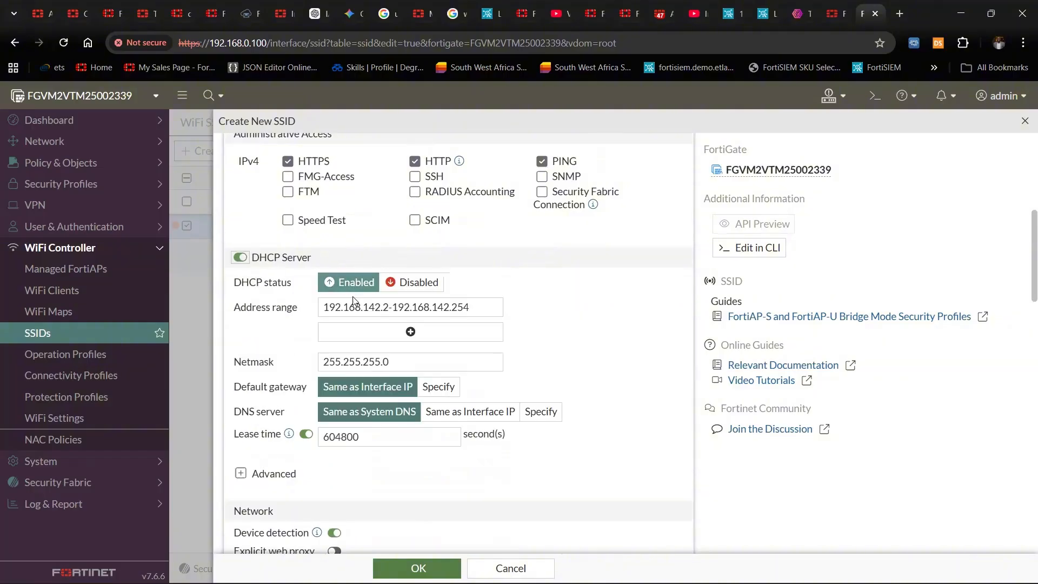
pyautogui.scroll(6, 332, 335)
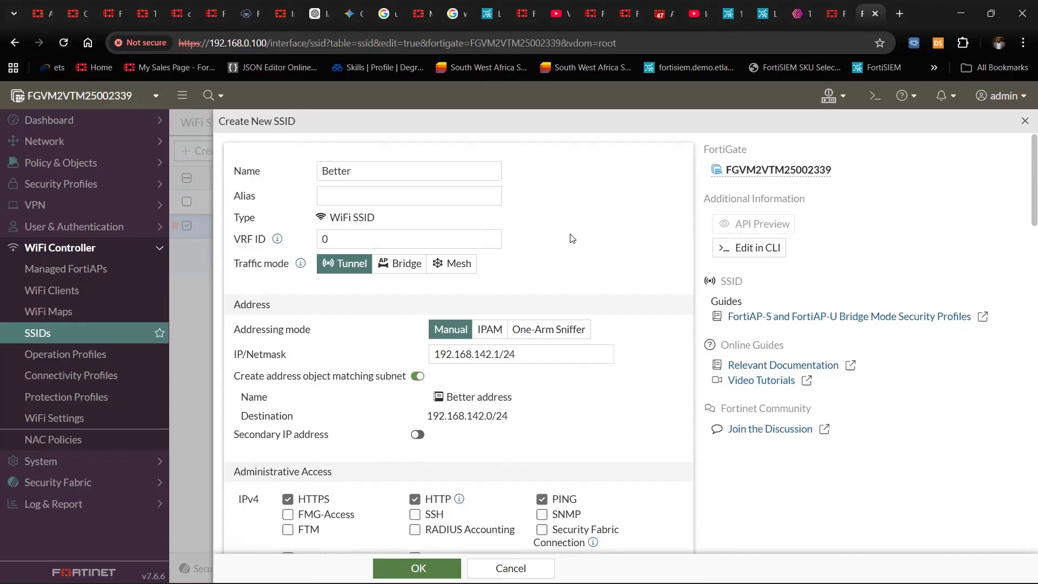
pyautogui.scroll(-5, 571, 238)
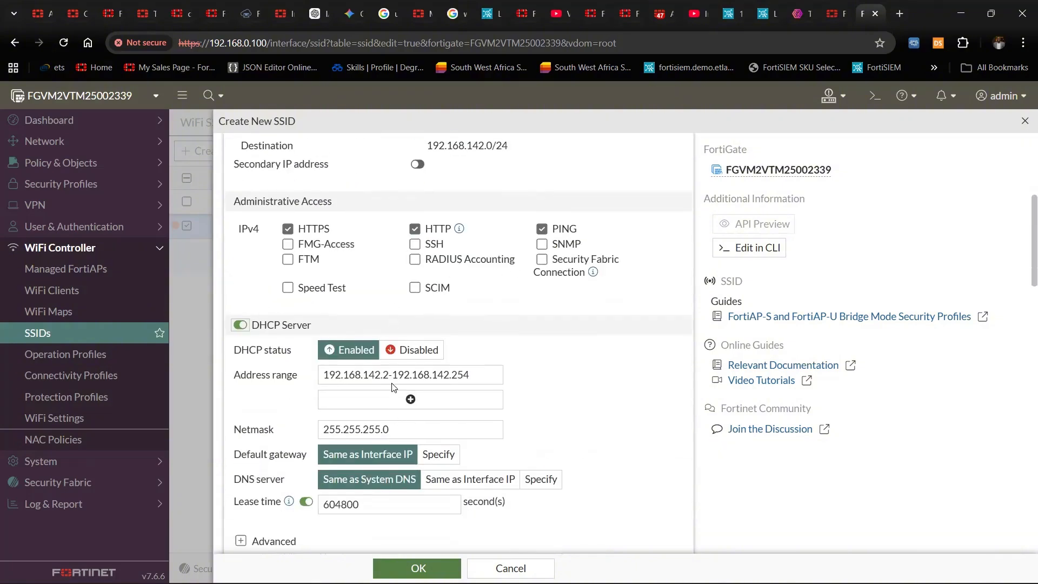
pyautogui.scroll(-5, 396, 393)
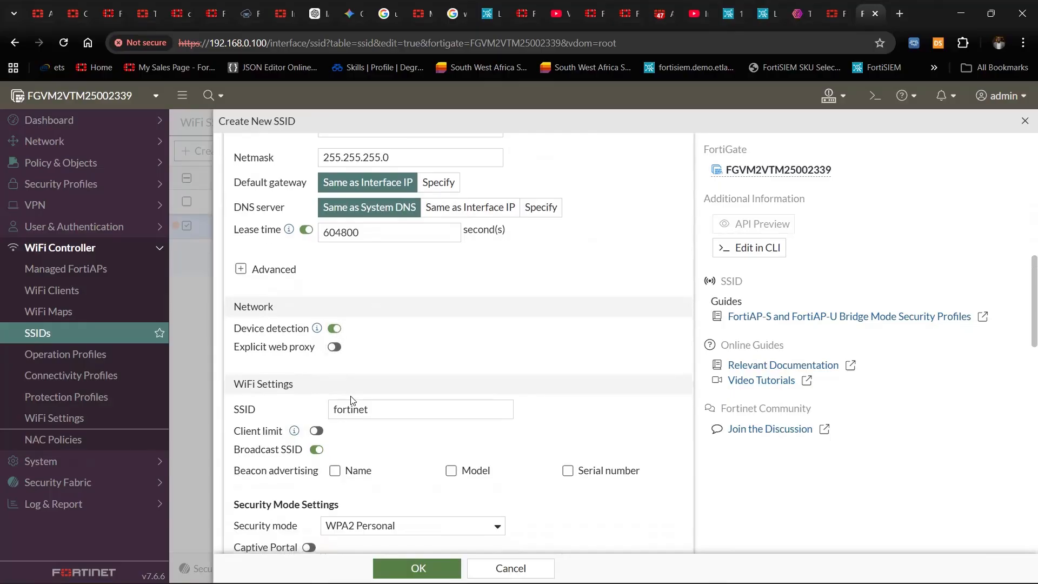
# - Replace the broadcast SSID with 'IT's getting Better' and enter a WPA2 passphrase
pyautogui.scroll(-3, 351, 403)
pyautogui.moveTo(408, 275); pyautogui.dragTo(327, 279)
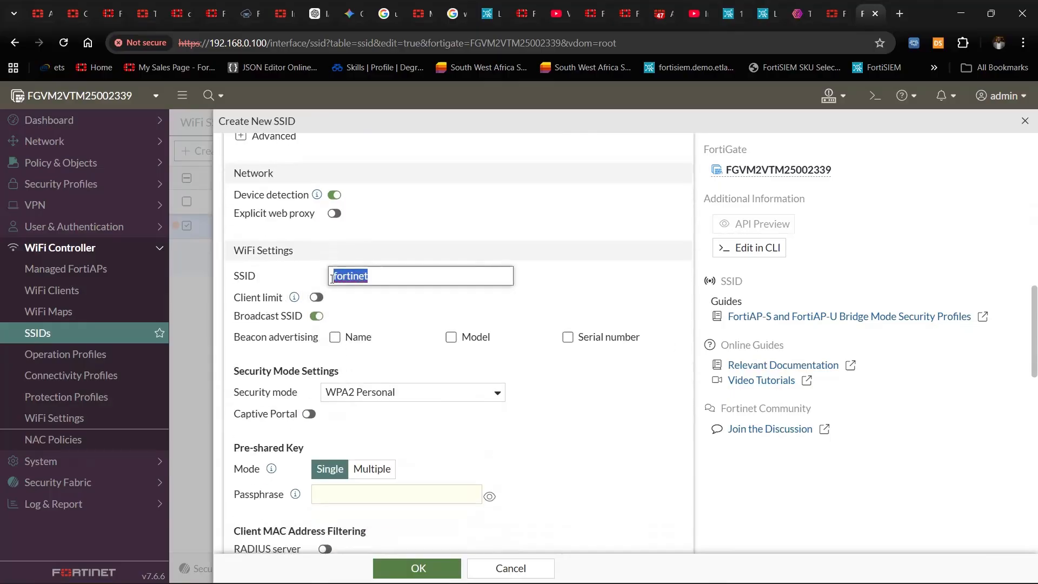
pyautogui.press('BackSpace')
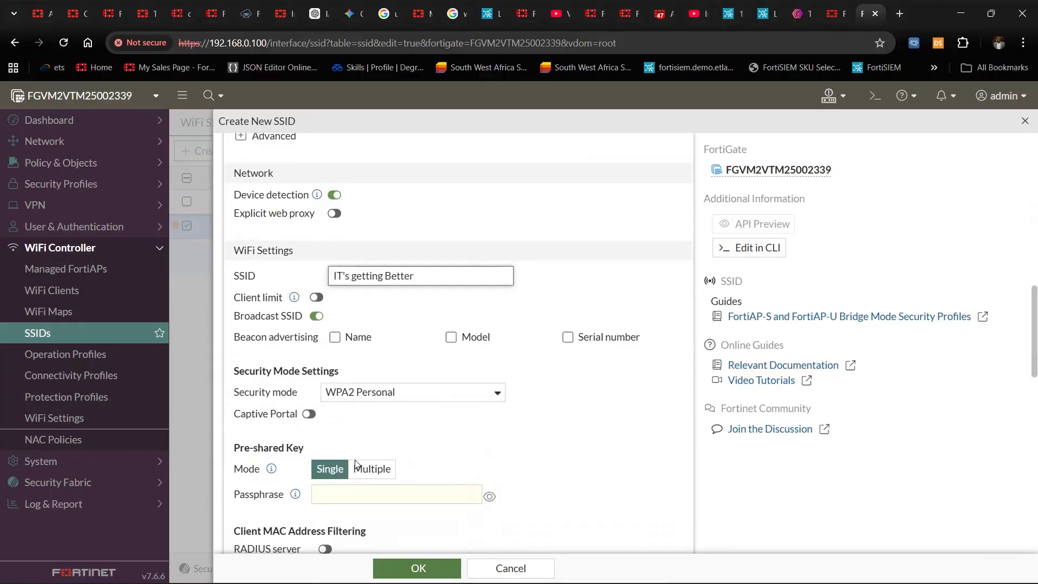
pyautogui.click(420, 489)
pyautogui.write('••')
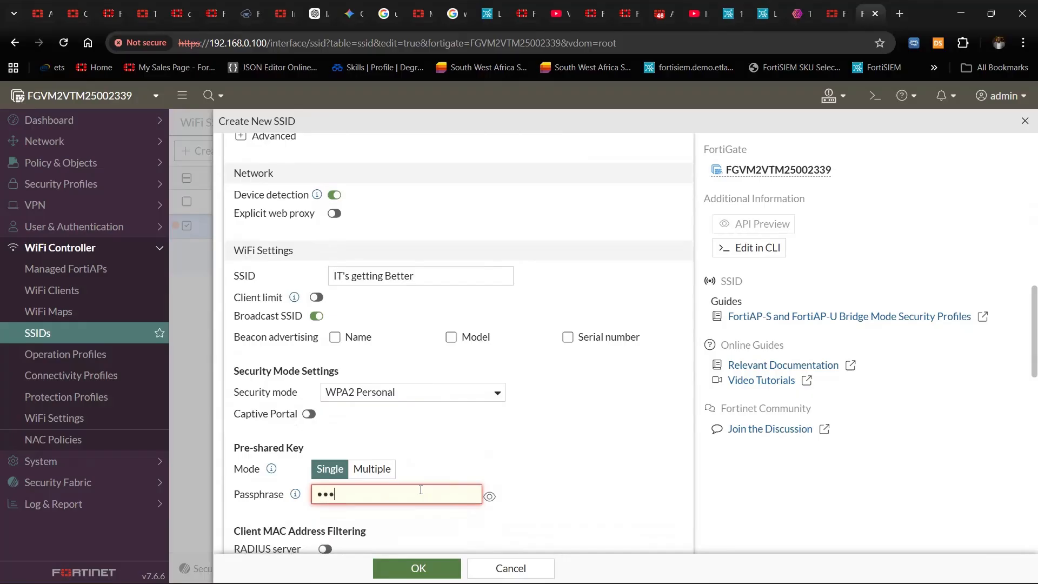
pyautogui.write('••••••••')
# - Enable Fast BSS transition and save the Better SSID
pyautogui.scroll(-4, 400, 465)
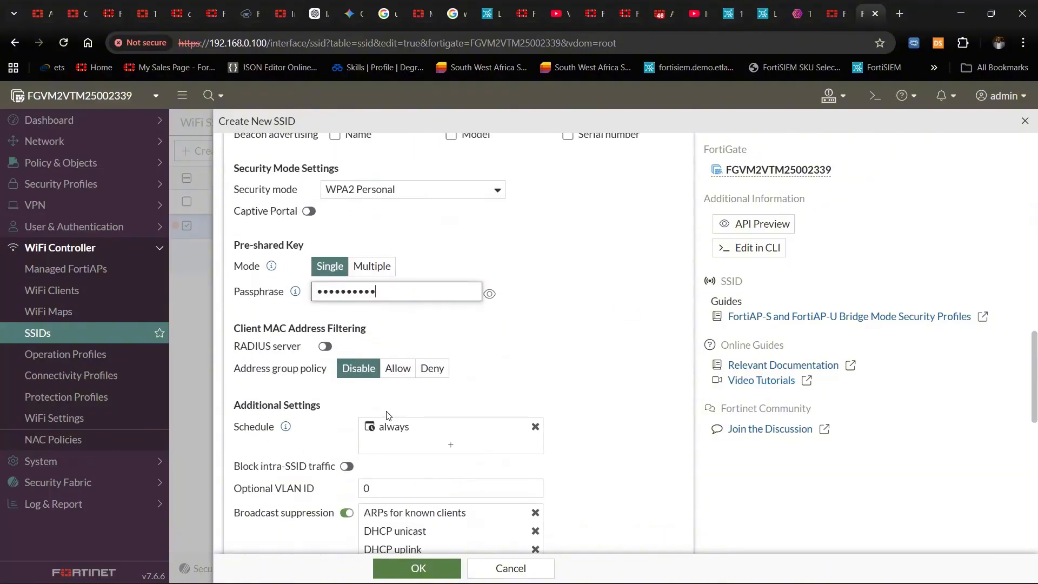
pyautogui.scroll(-4, 387, 416)
pyautogui.scroll(-1, 365, 391)
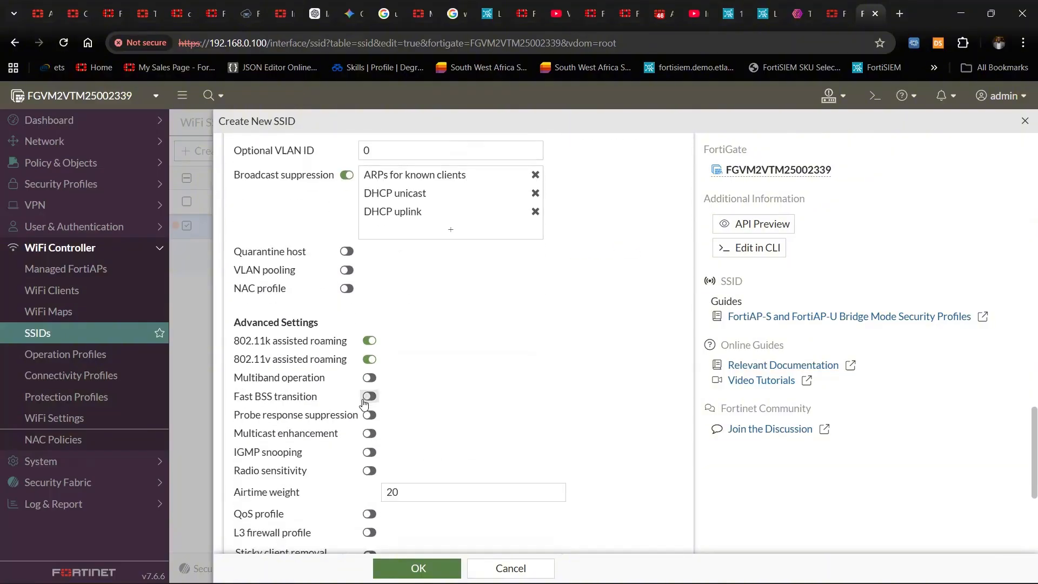
pyautogui.click(368, 398)
pyautogui.scroll(-2, 331, 377)
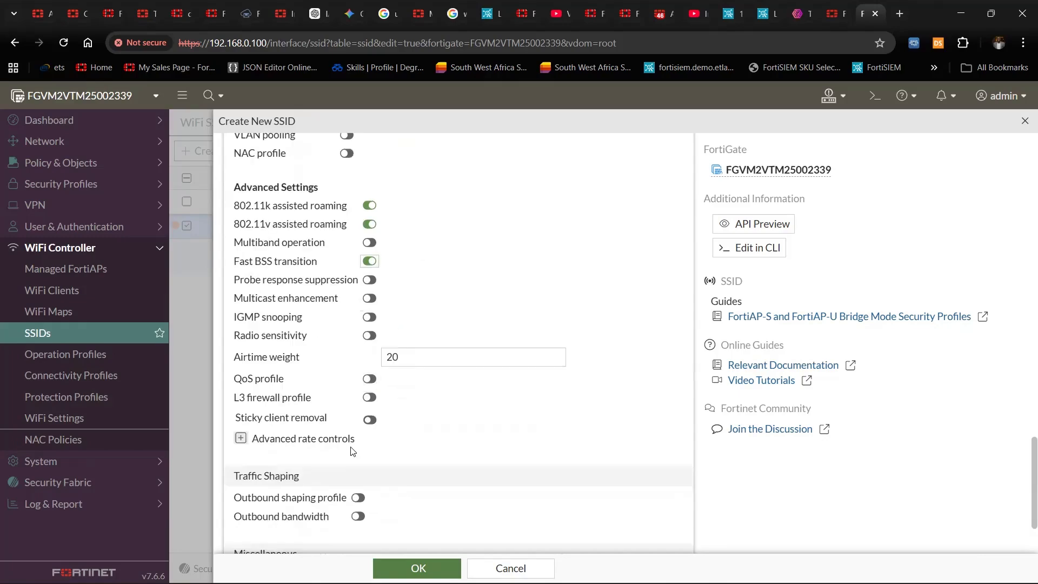
pyautogui.scroll(-2, 378, 432)
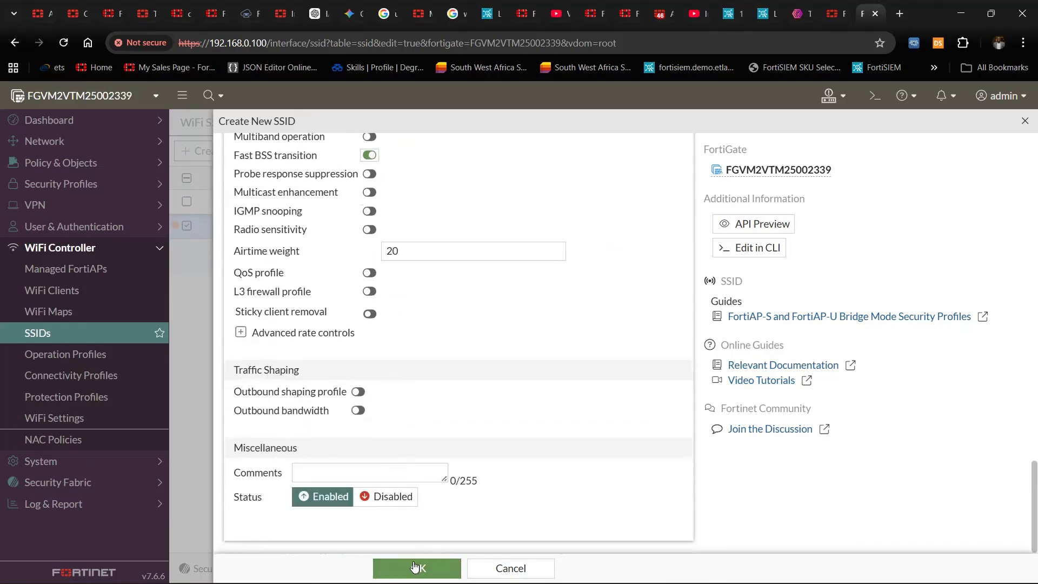
pyautogui.click(417, 567)
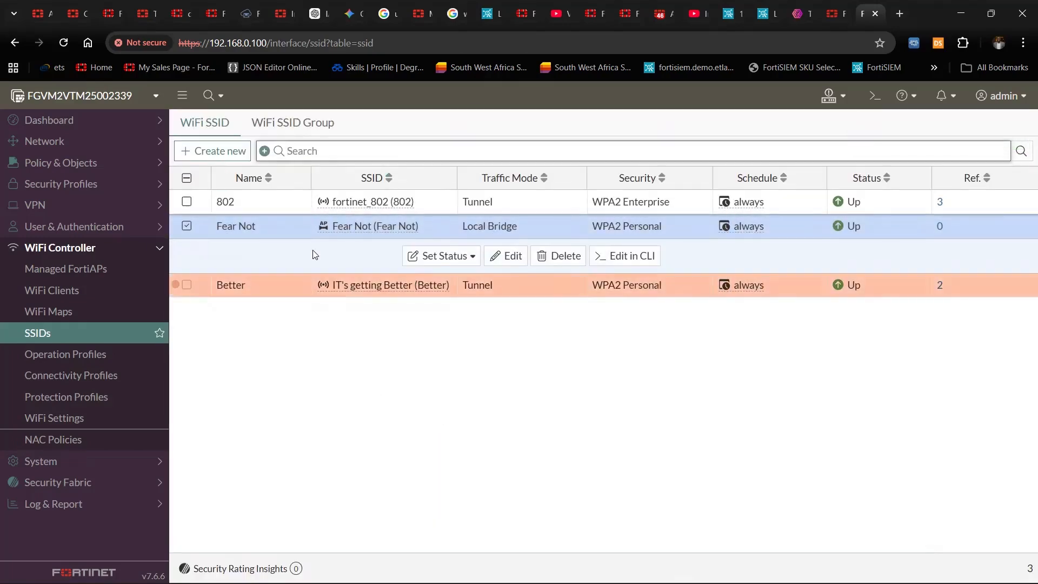
# - Refresh the SSID list to check the Better and Fear Not entries, then view Managed FortiAPs
pyautogui.click(124, 338)
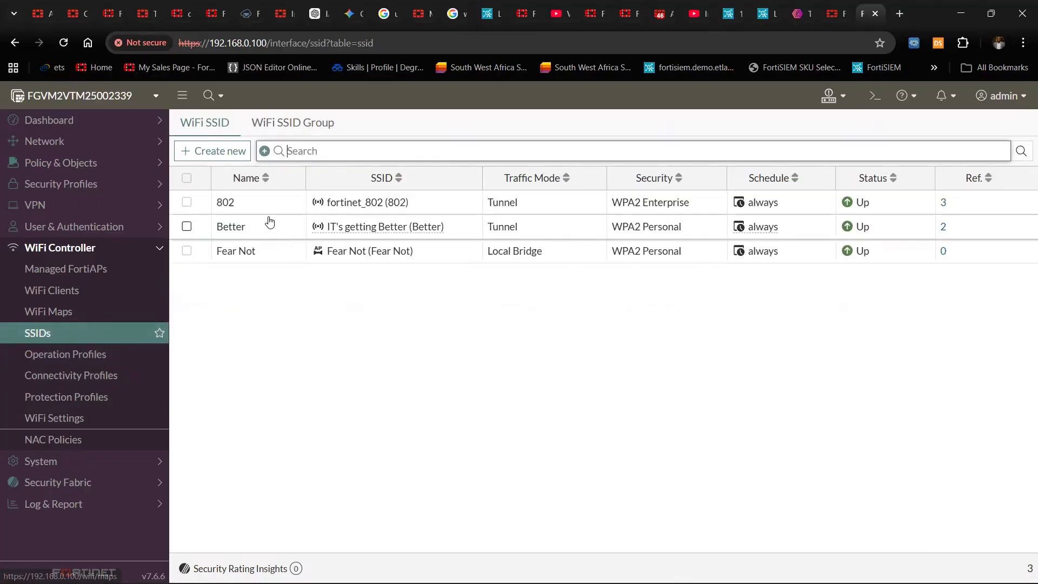
pyautogui.click(243, 227)
pyautogui.moveTo(324, 227); pyautogui.dragTo(464, 229)
pyautogui.moveTo(318, 294); pyautogui.dragTo(417, 293)
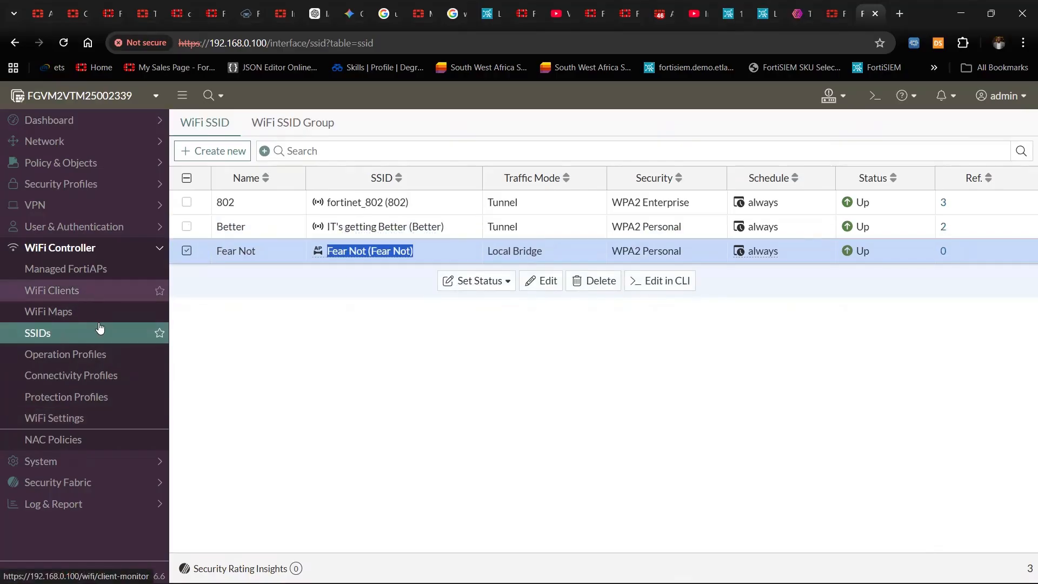
pyautogui.click(78, 269)
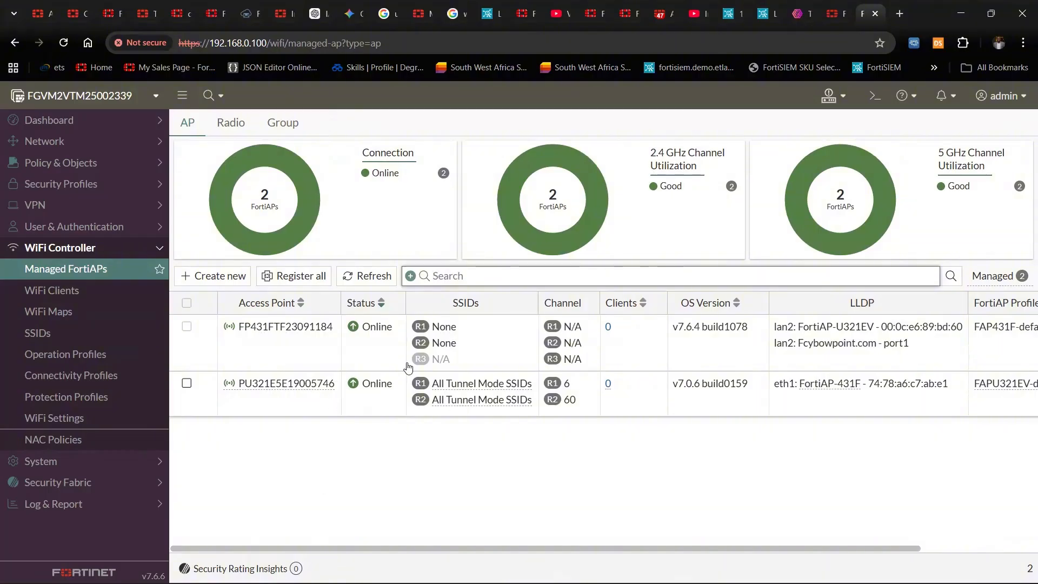
# - Edit FP431FTF23091184 and override Radio 1's band and transmit power, keeping 100% power
pyautogui.click(284, 361)
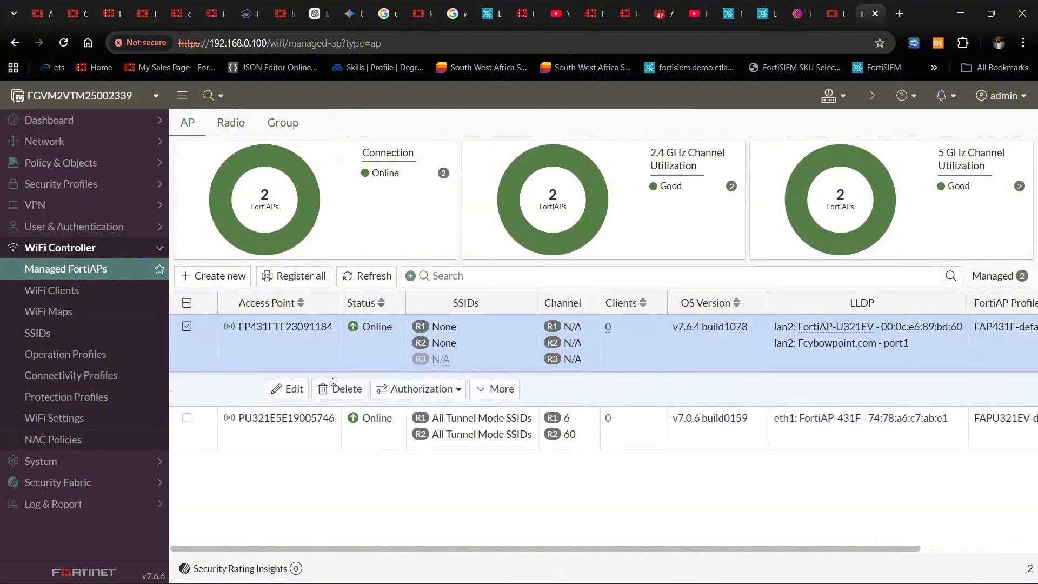
pyautogui.click(283, 389)
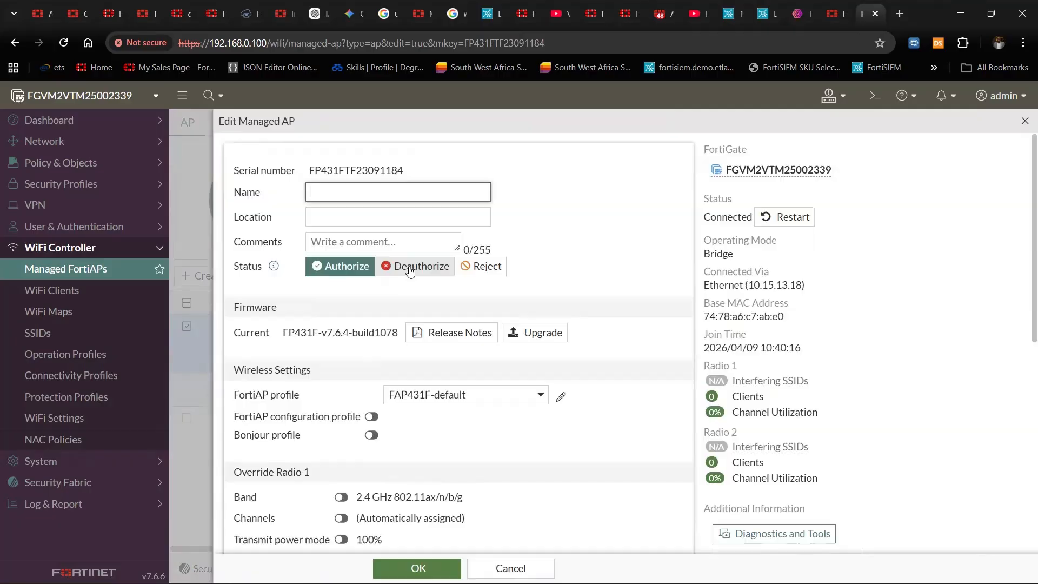
pyautogui.scroll(-2, 341, 390)
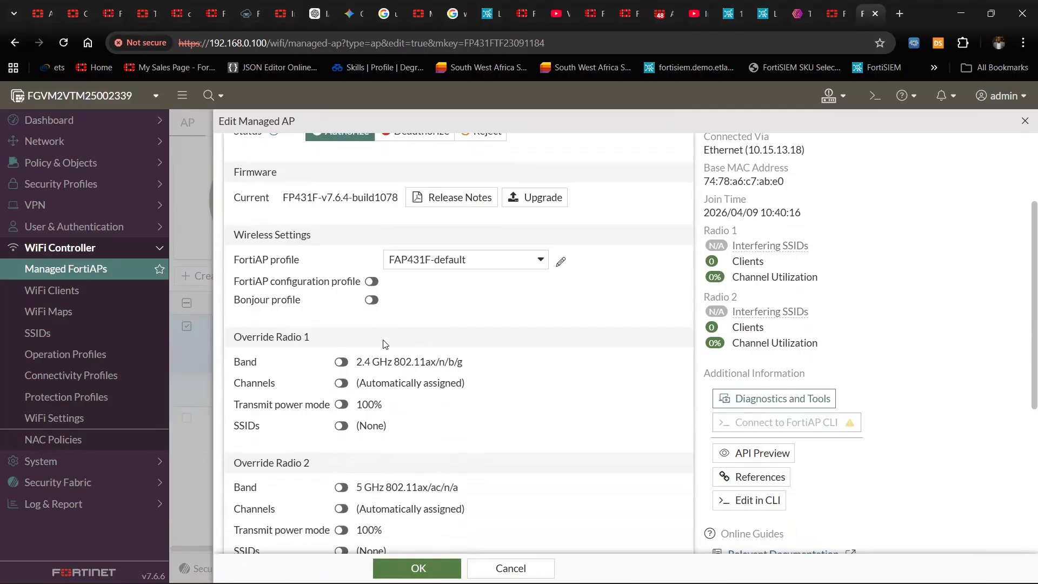
pyautogui.scroll(-1, 383, 343)
pyautogui.click(341, 293)
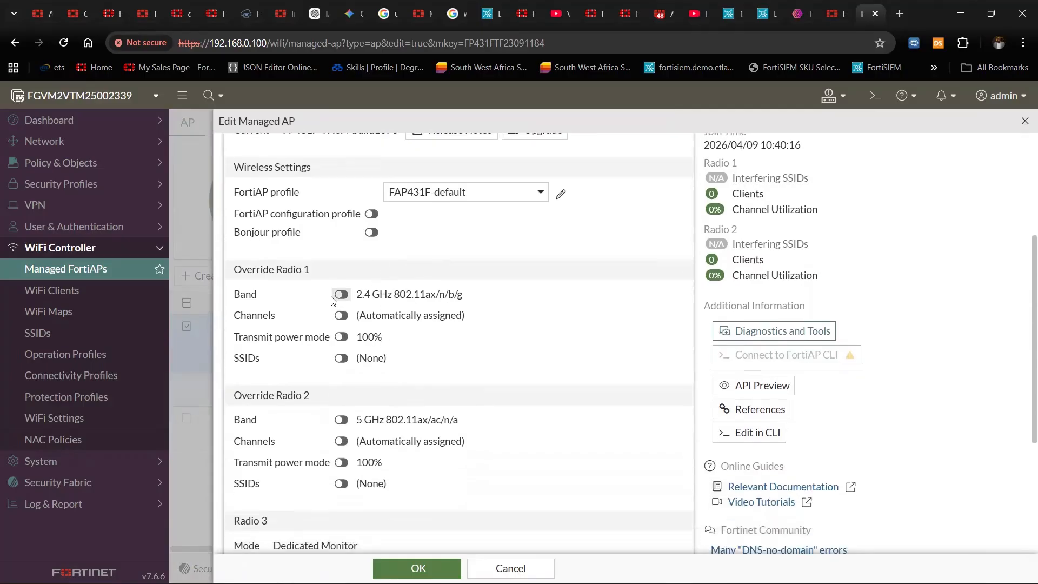
pyautogui.click(491, 389)
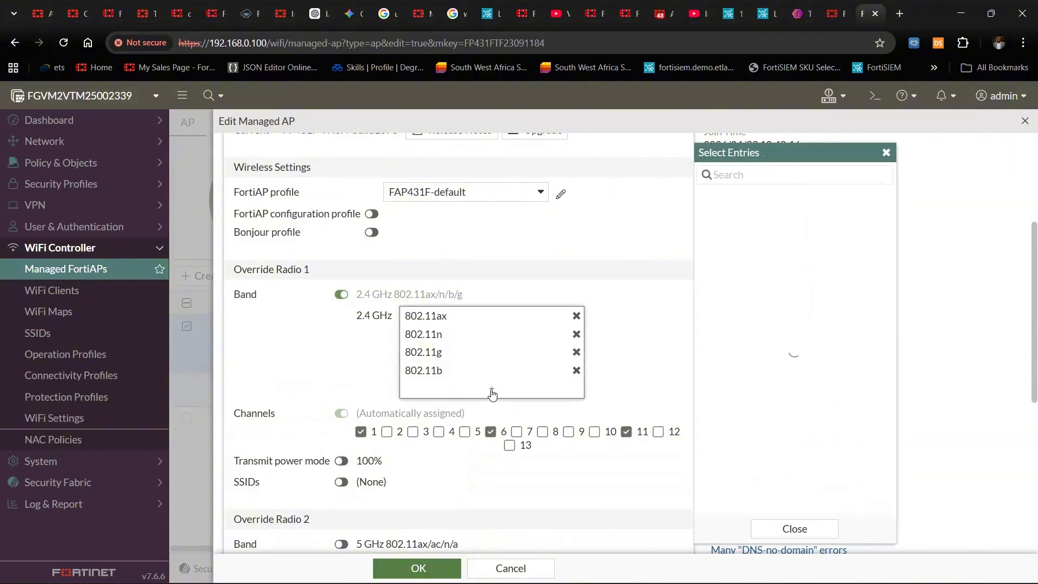
pyautogui.click(331, 339)
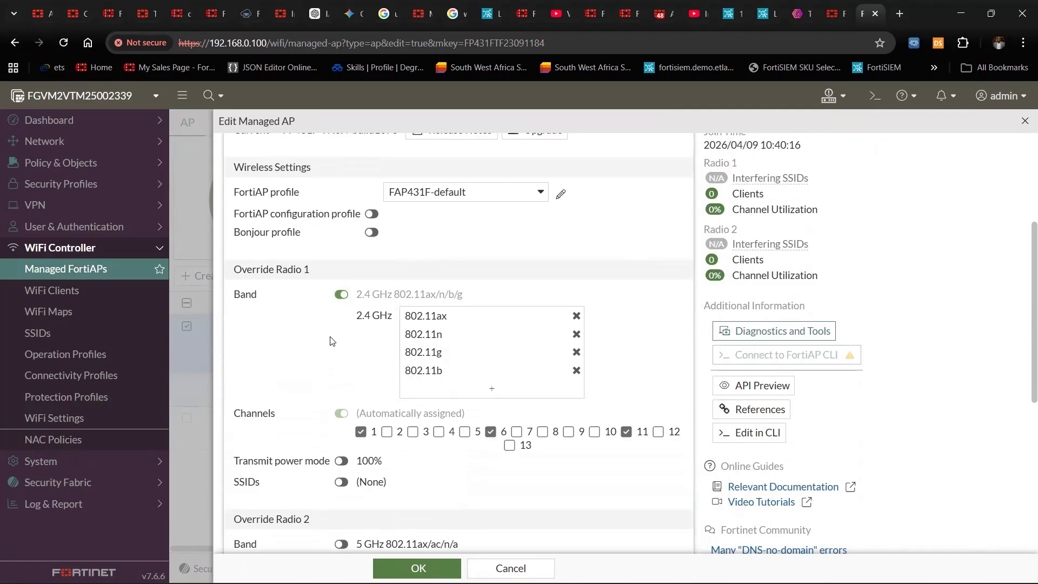
pyautogui.scroll(-3, 331, 339)
pyautogui.click(341, 325)
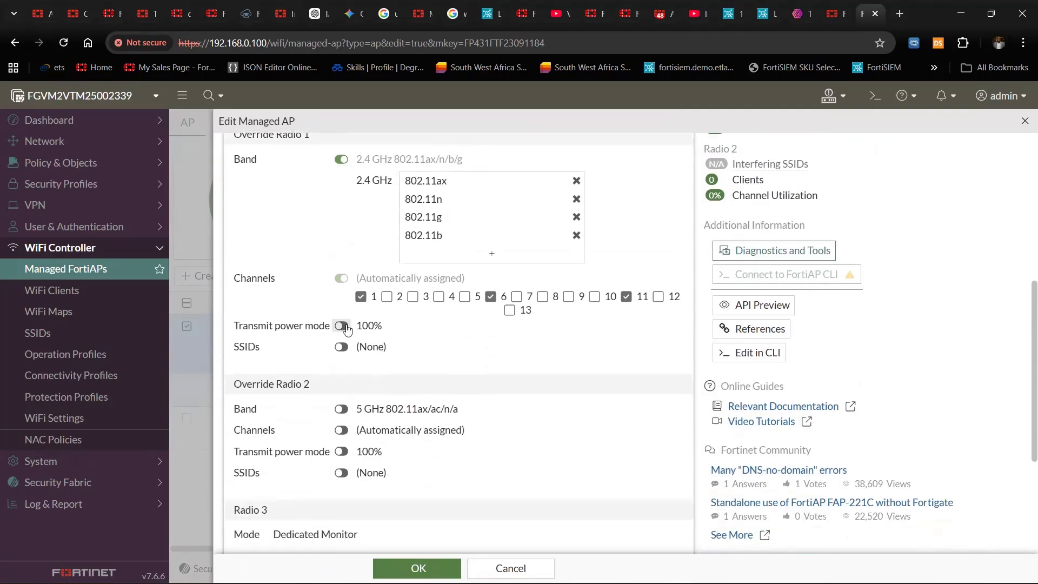
pyautogui.scroll(-3, 497, 373)
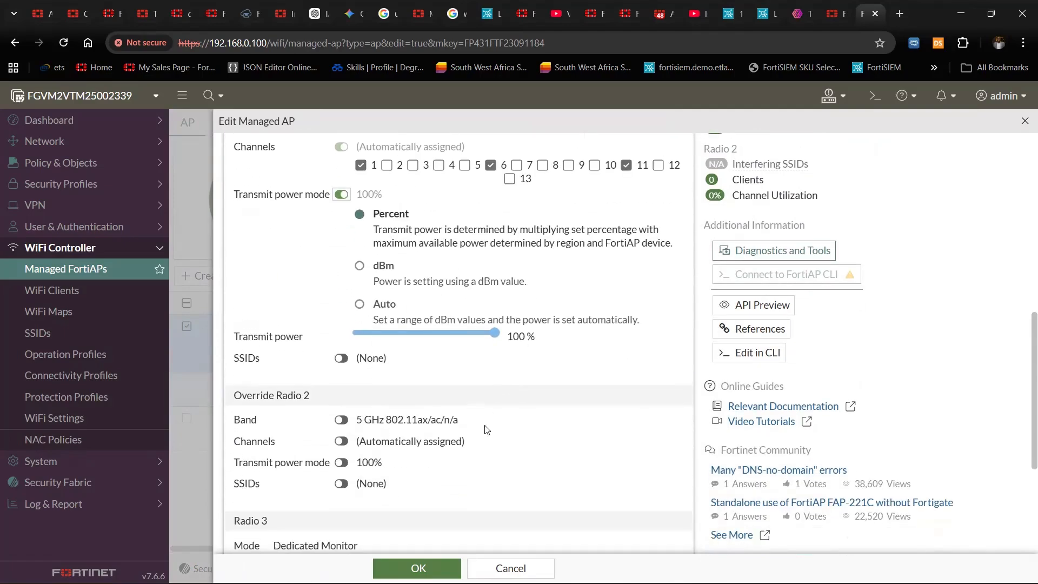
# - Override Radio 1's SSIDs to carry Fear Not and IT's getting Better
pyautogui.click(342, 355)
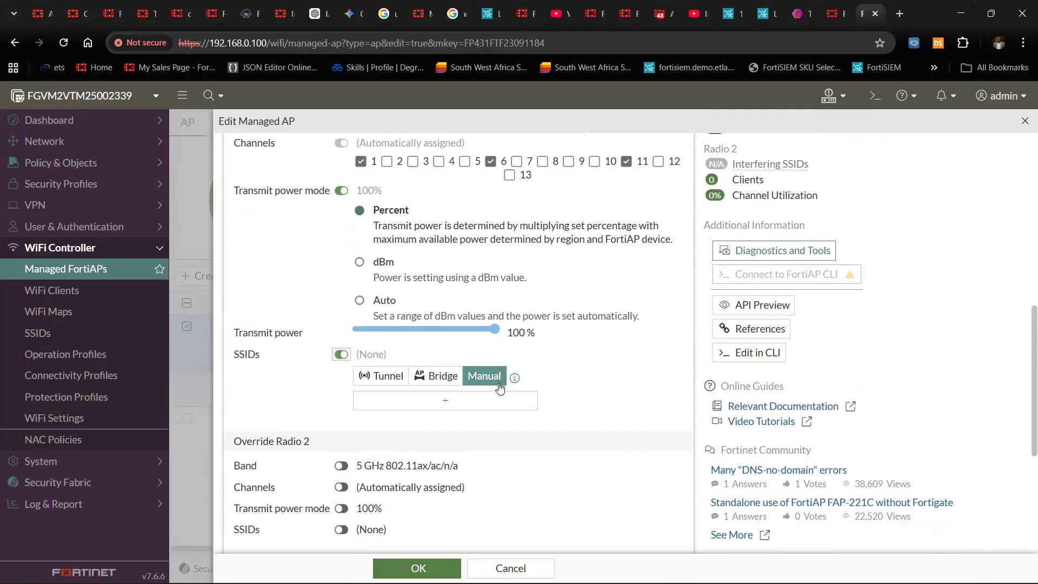
pyautogui.click(447, 406)
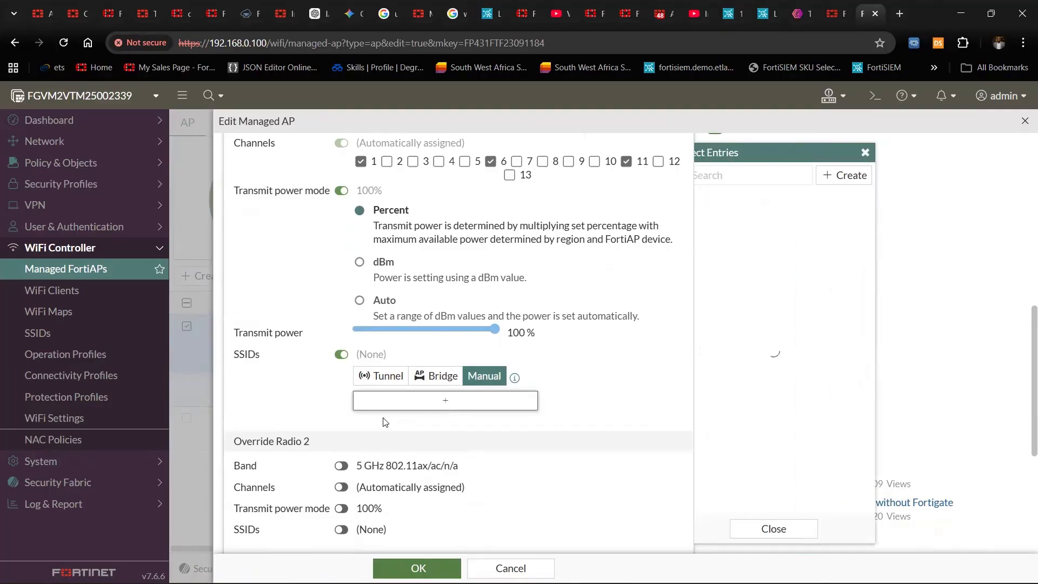
pyautogui.click(768, 239)
pyautogui.click(777, 272)
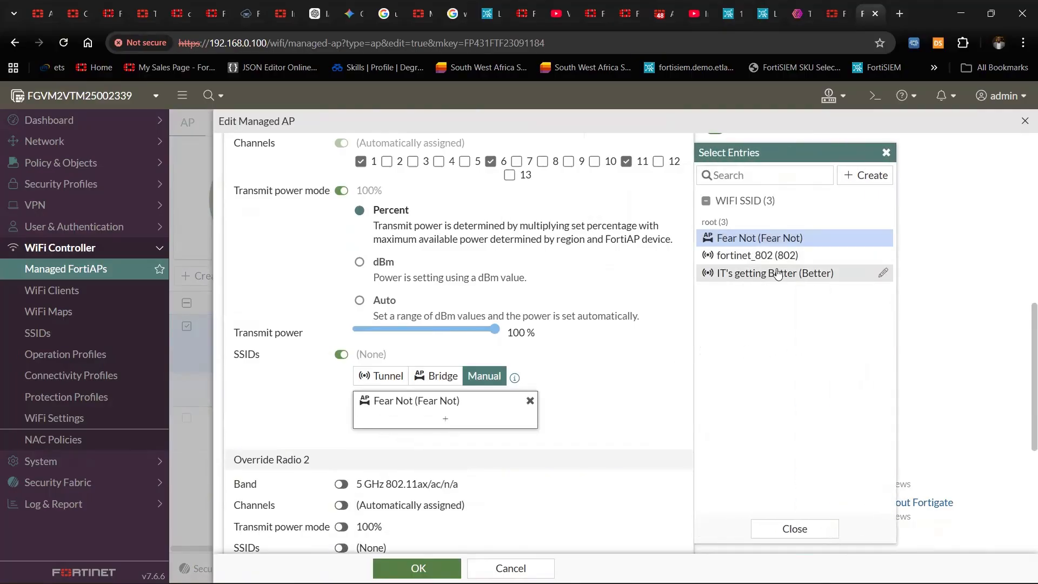
pyautogui.click(647, 371)
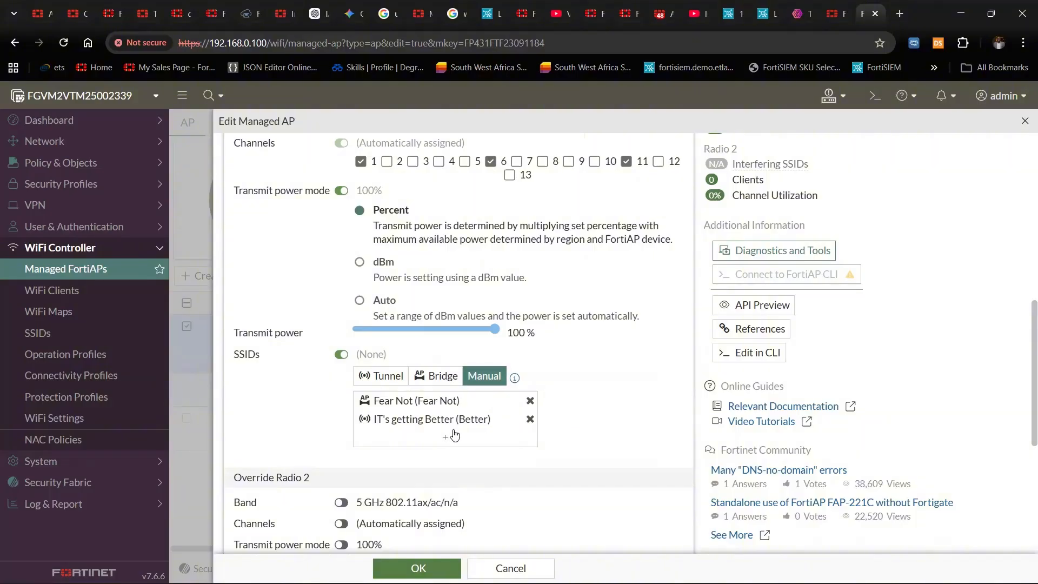
# - Override Radio 2's band settings, reviewing the available 5 GHz wireless modes
pyautogui.scroll(6, 346, 389)
pyautogui.moveTo(352, 385); pyautogui.dragTo(396, 390)
pyautogui.scroll(-8, 396, 390)
pyautogui.click(341, 299)
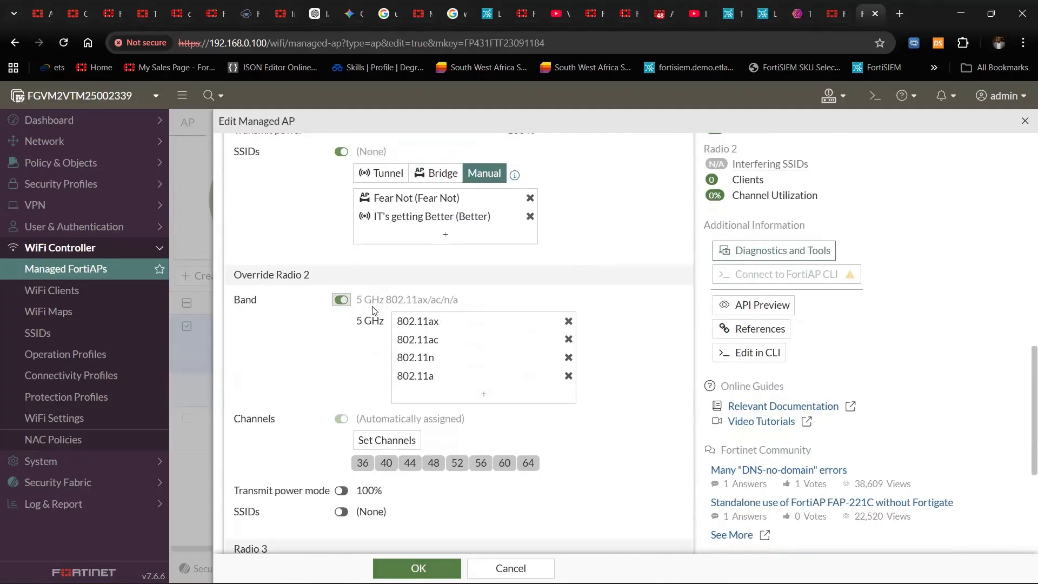
pyautogui.click(482, 399)
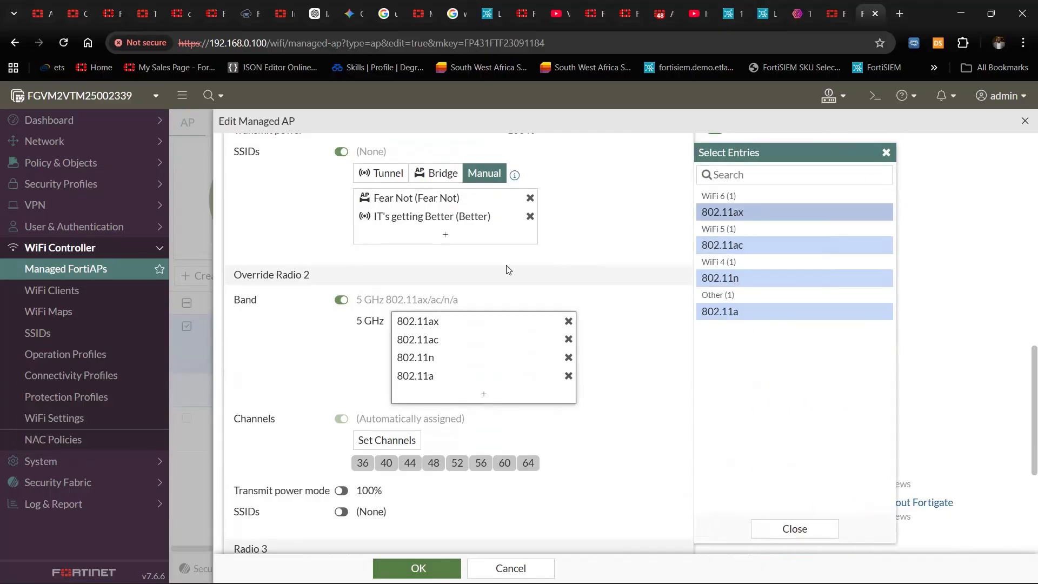
pyautogui.click(885, 153)
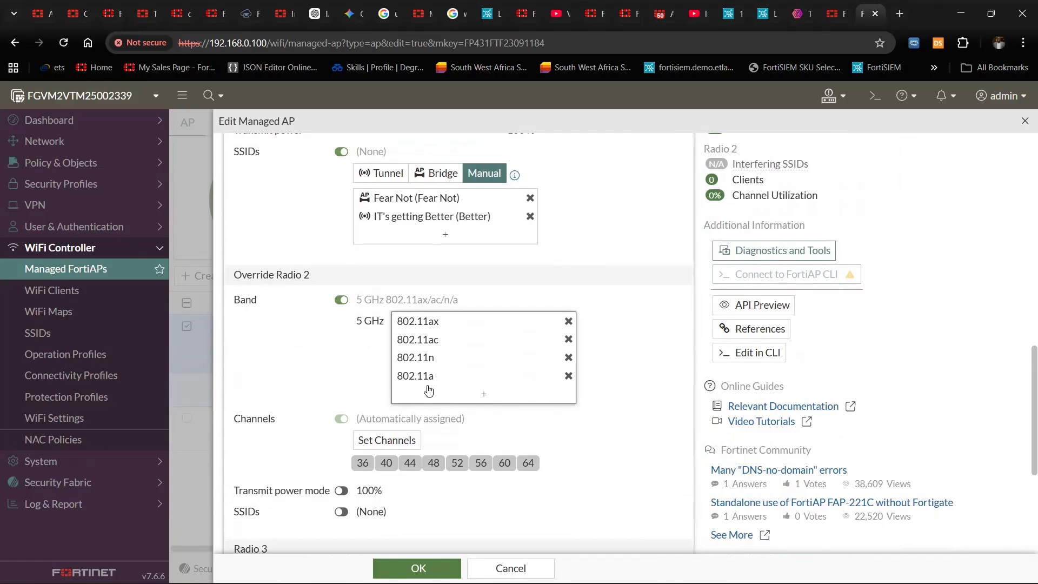
pyautogui.scroll(-3, 428, 388)
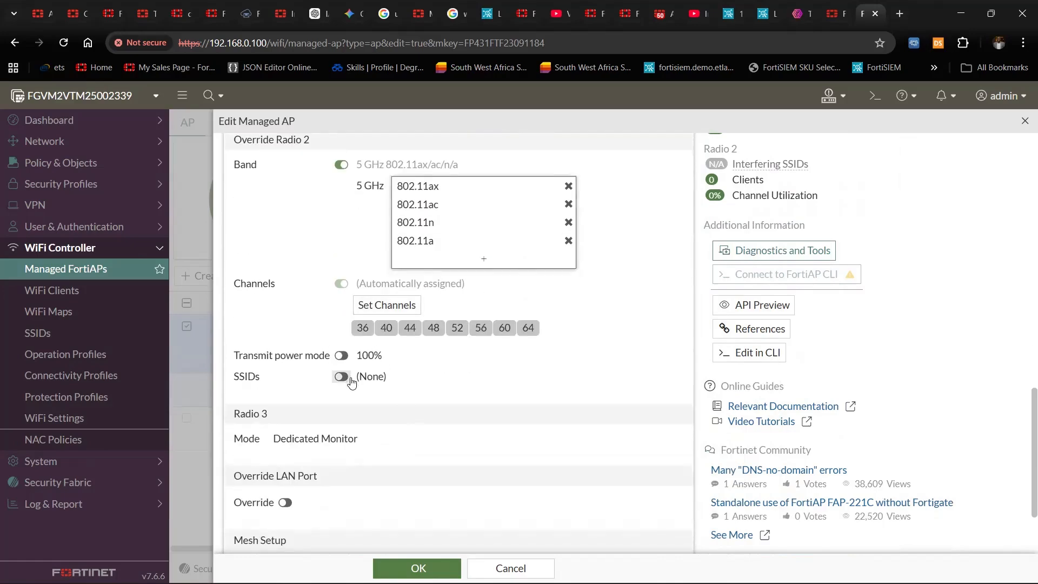
# - Override Radio 2's transmit power and SSIDs with Fear Not and IT's getting Better, then save
pyautogui.click(340, 355)
pyautogui.scroll(-3, 385, 440)
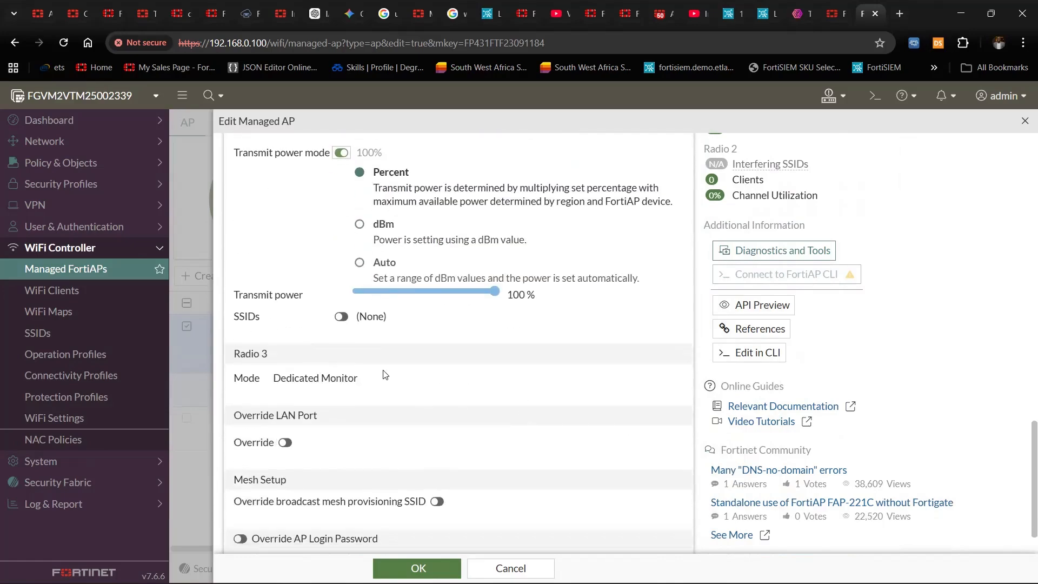
pyautogui.click(342, 317)
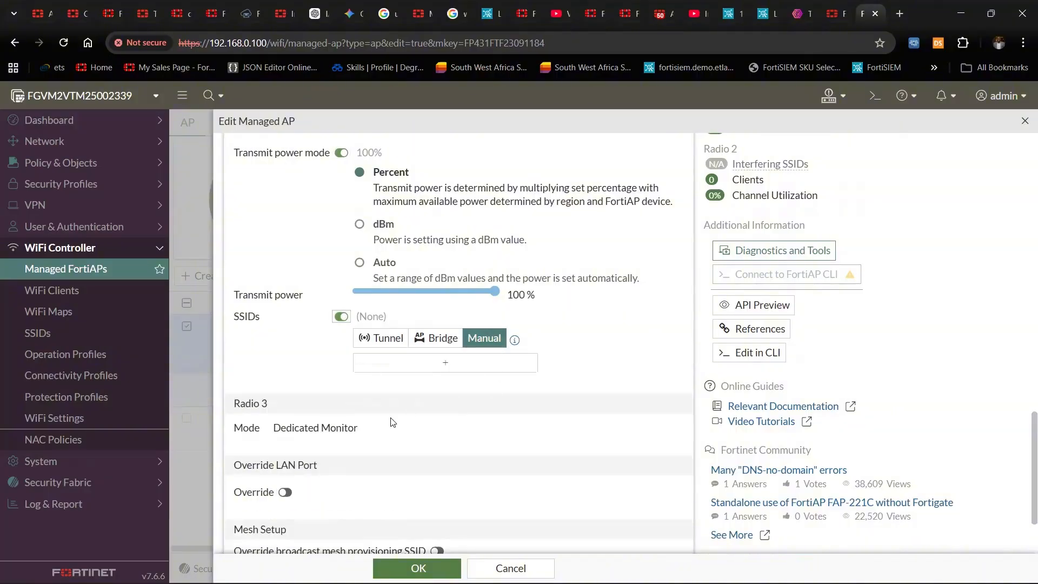
pyautogui.click(440, 373)
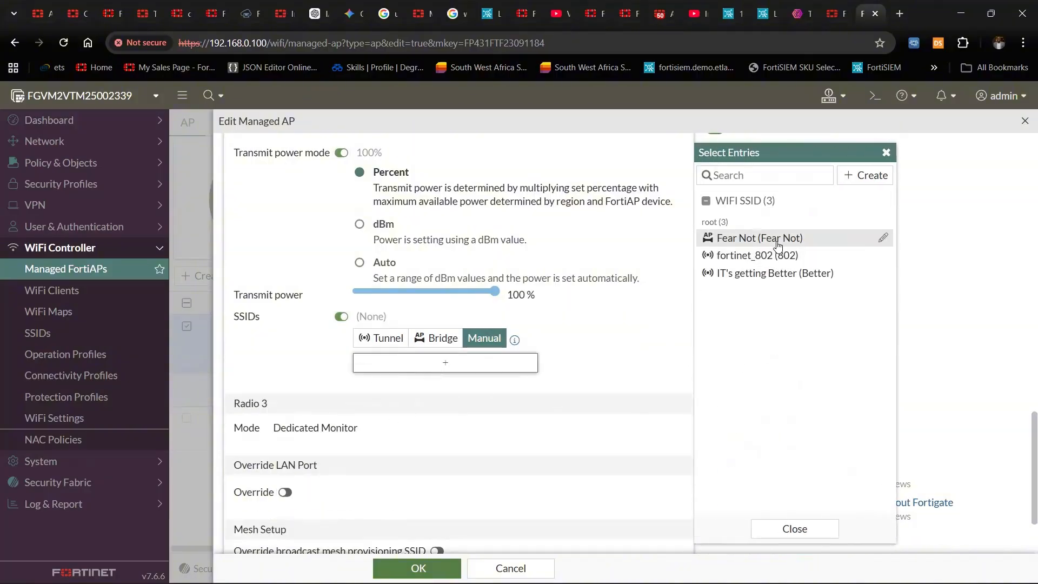
pyautogui.click(777, 240)
pyautogui.click(778, 279)
pyautogui.click(637, 359)
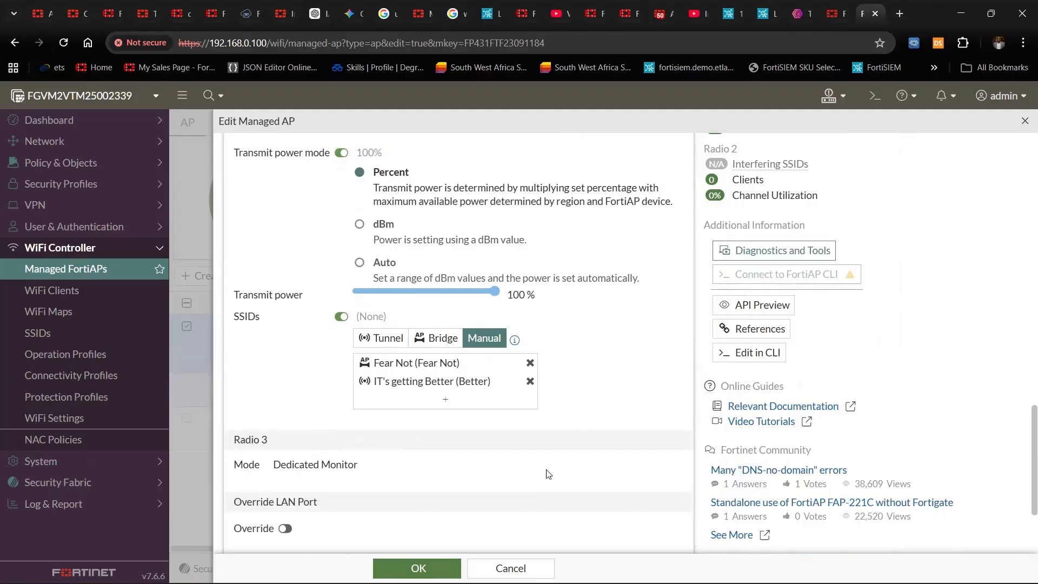
pyautogui.scroll(-3, 547, 476)
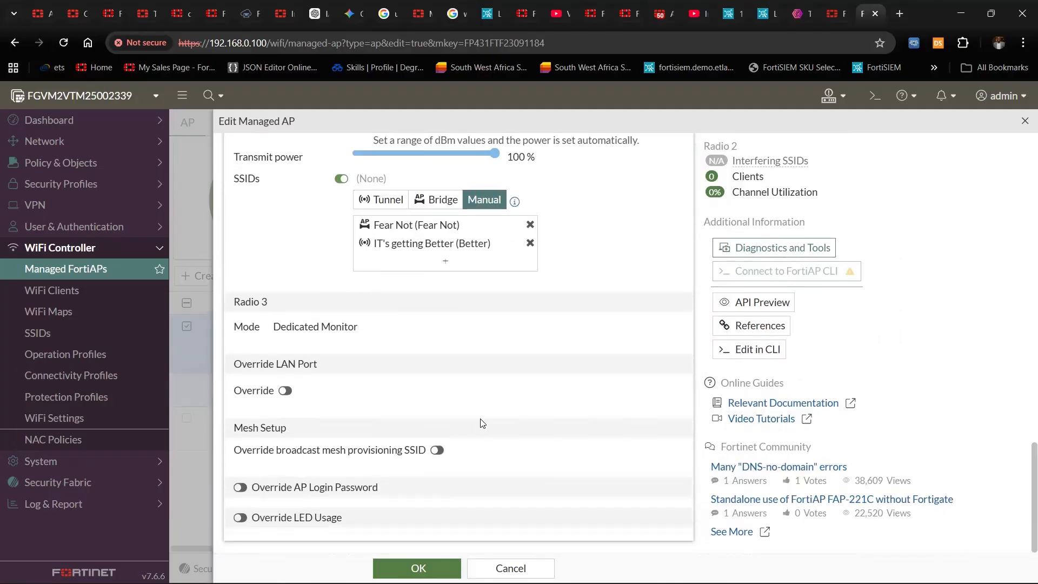
pyautogui.click(417, 568)
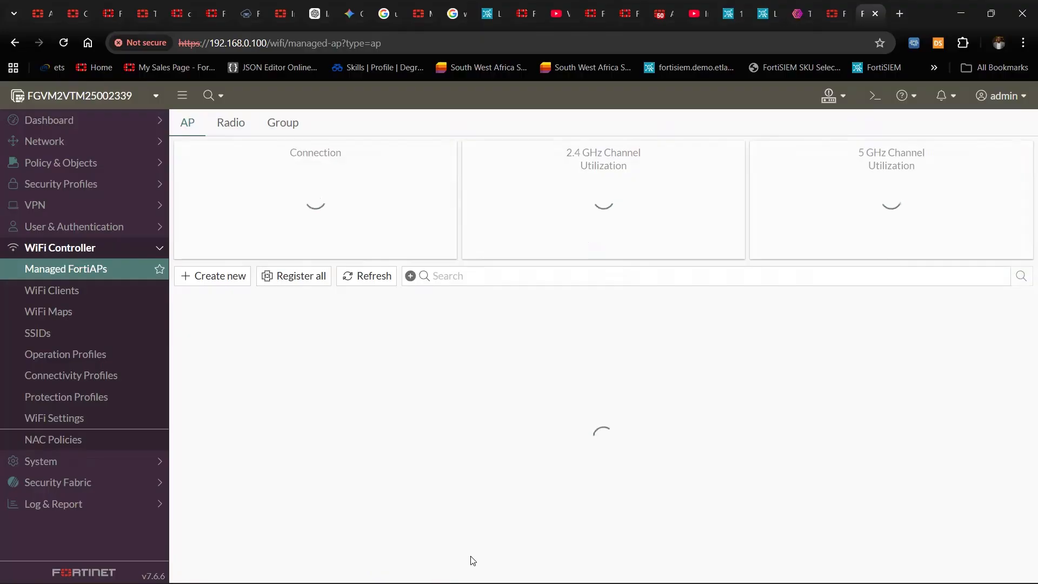
# - Edit the FortiAP-U321EV and add 802.11b to radio 1's overridden 2.4 GHz band
pyautogui.click(268, 435)
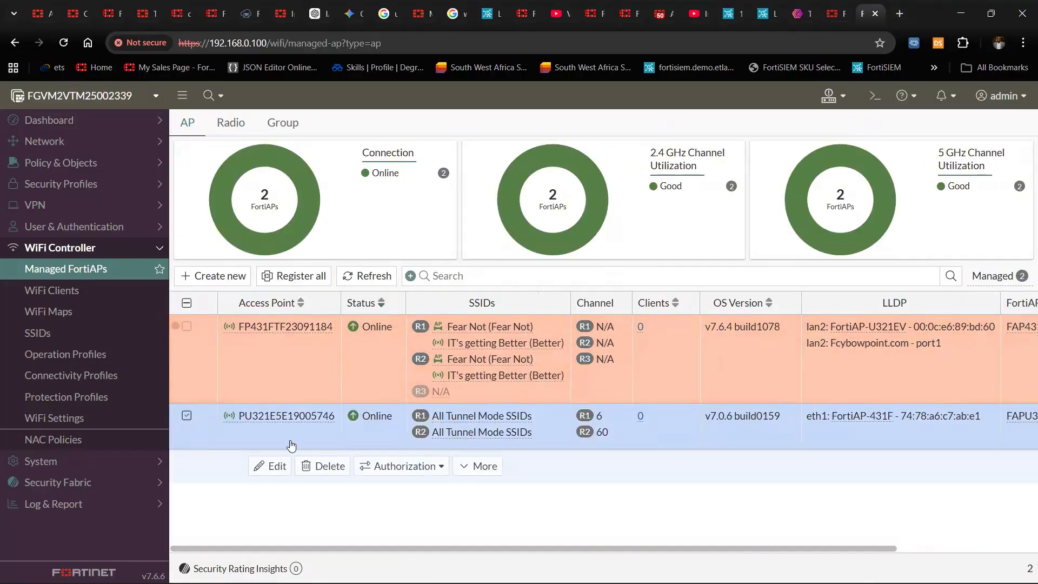
pyautogui.click(274, 463)
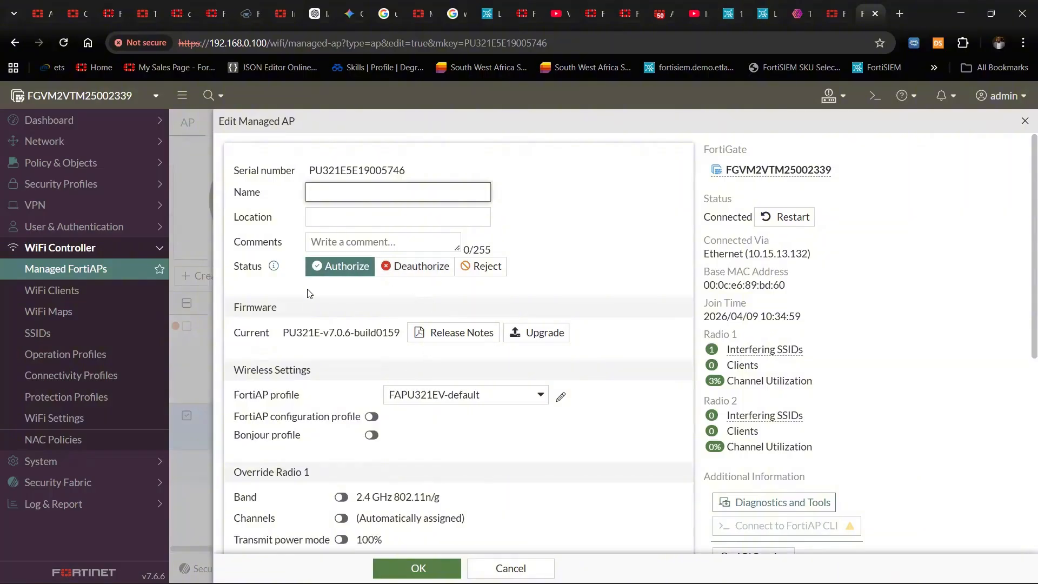
pyautogui.scroll(-3, 325, 396)
pyautogui.scroll(2, 325, 410)
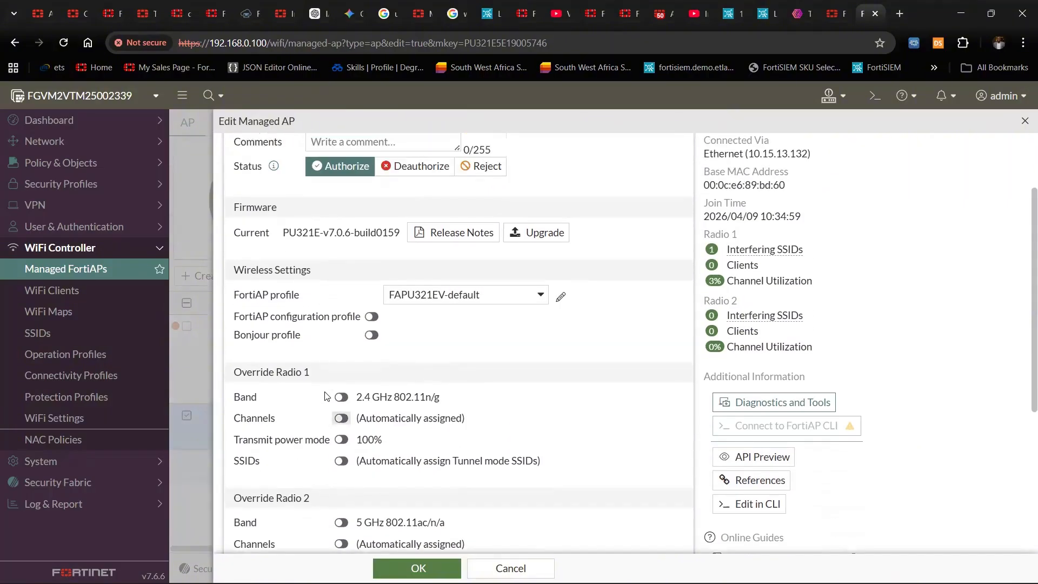
pyautogui.click(341, 429)
pyautogui.scroll(-3, 395, 450)
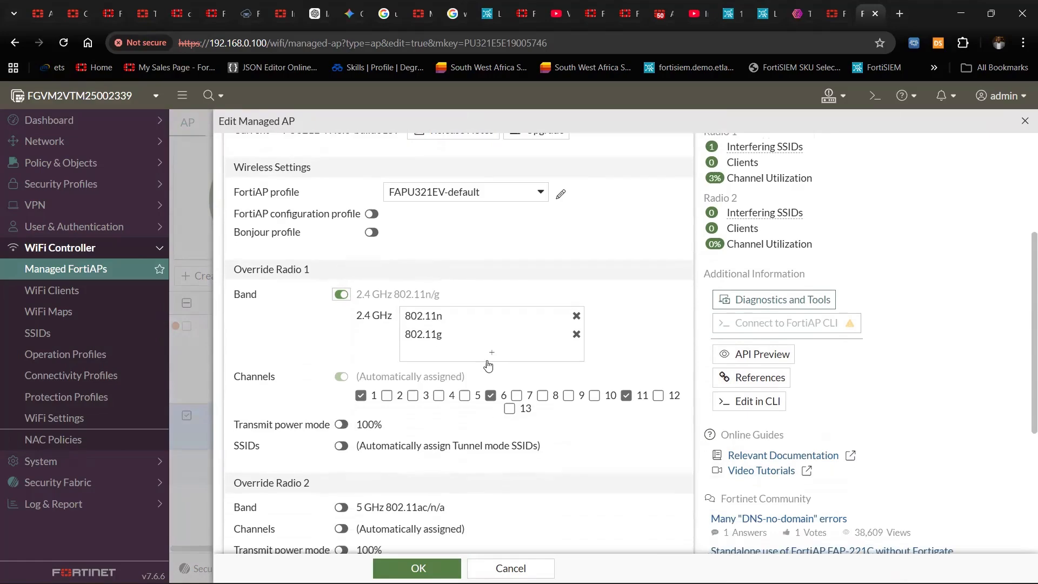
pyautogui.click(491, 352)
pyautogui.click(745, 250)
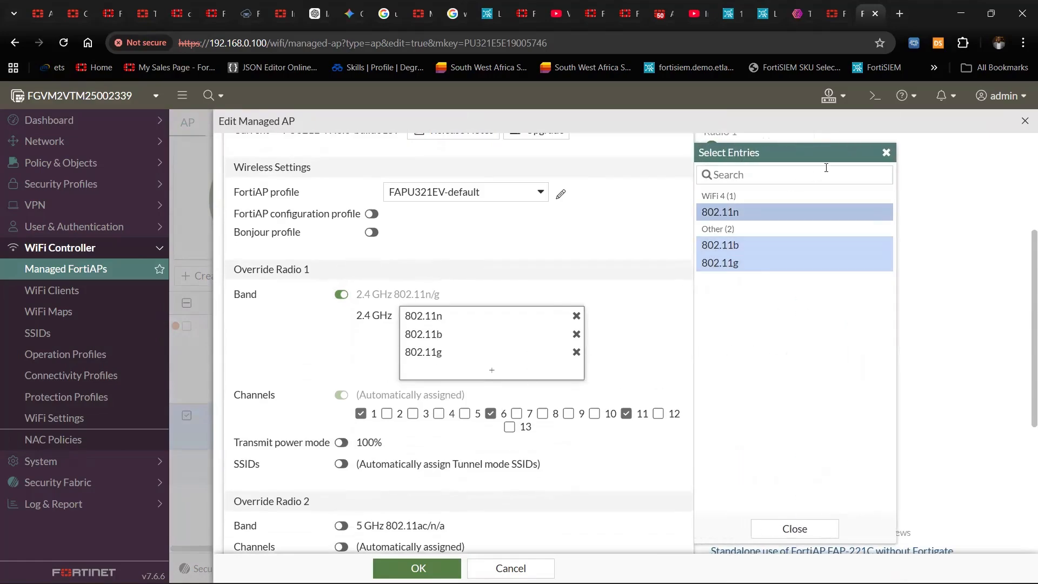
pyautogui.click(884, 152)
# - Override radio 1's transmit power and manually assign Fear Not and IT's getting Better SSIDs
pyautogui.scroll(-3, 357, 325)
pyautogui.click(341, 307)
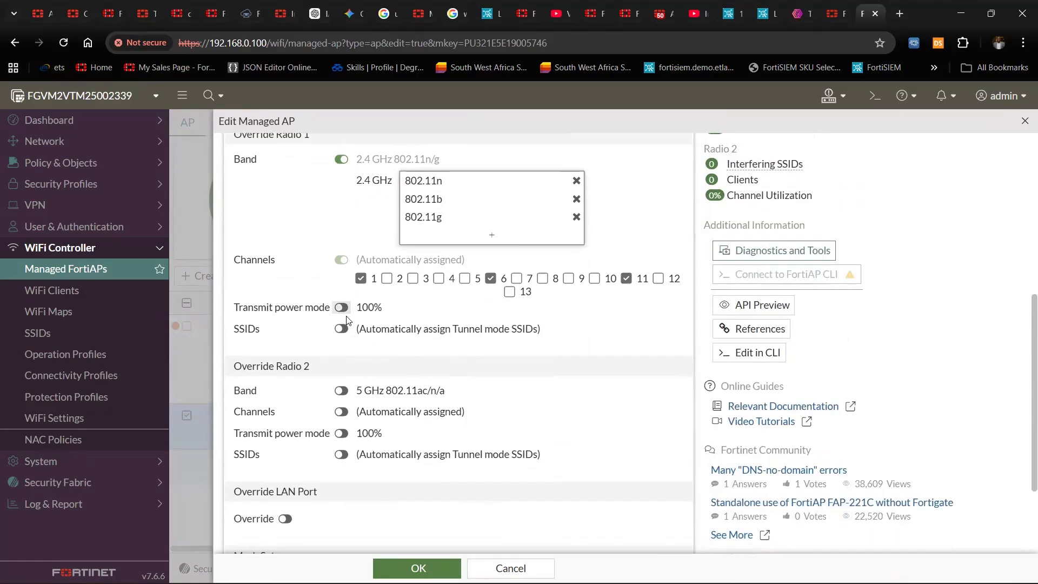
pyautogui.click(341, 471)
pyautogui.scroll(-5, 346, 432)
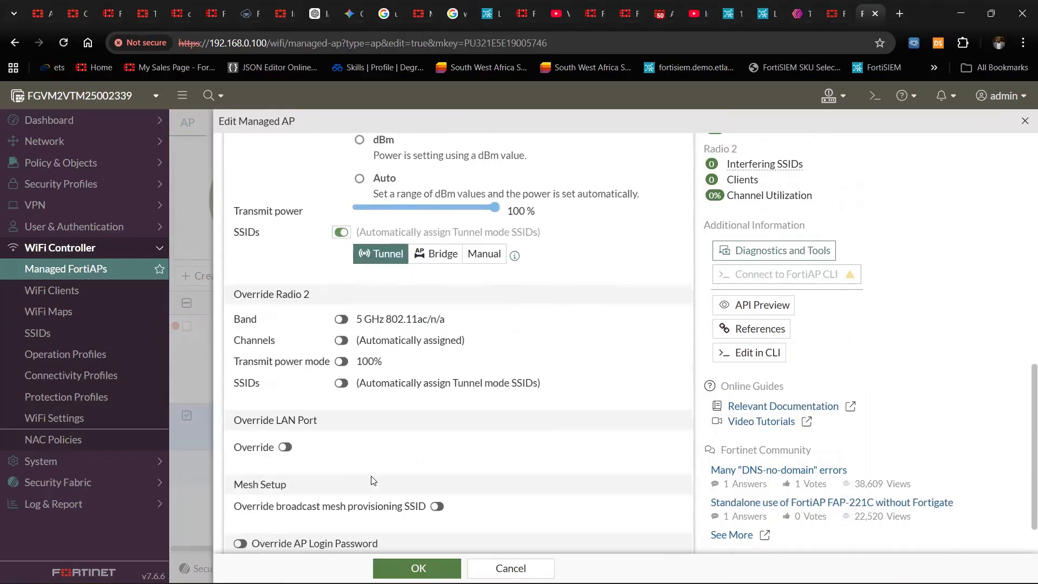
pyautogui.click(484, 222)
pyautogui.click(475, 247)
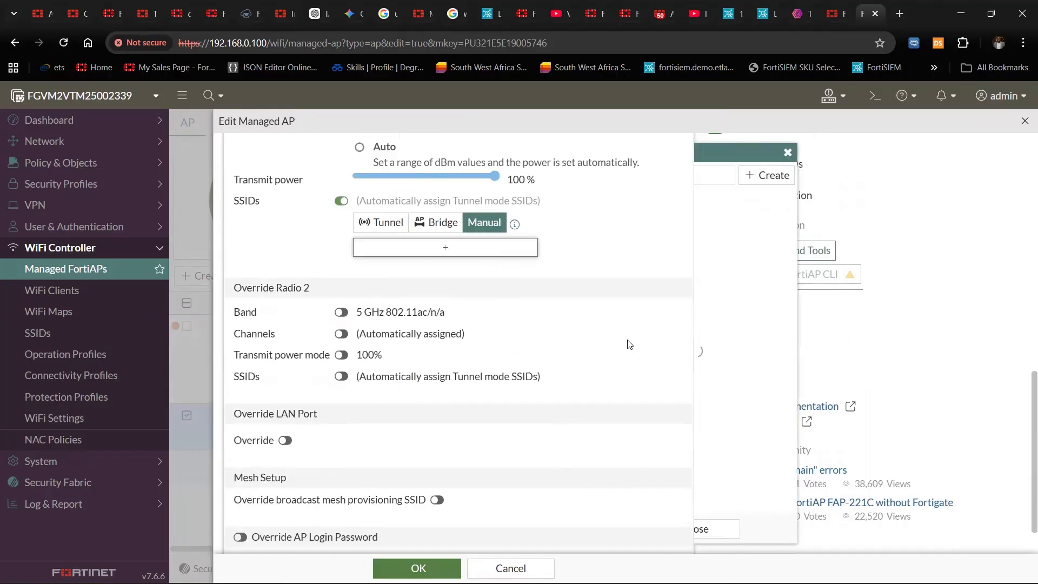
pyautogui.click(743, 239)
pyautogui.click(775, 273)
pyautogui.click(497, 347)
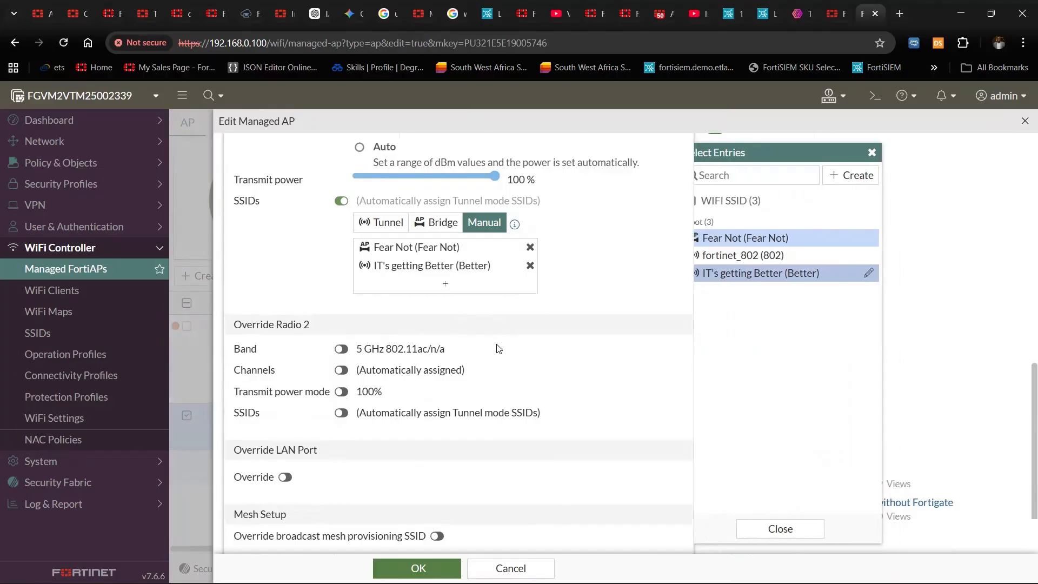
# - Override radio 2's band, transmit power and manual SSIDs Fear Not and IT's getting Better, then save
pyautogui.click(341, 349)
pyautogui.scroll(-4, 378, 346)
pyautogui.click(341, 305)
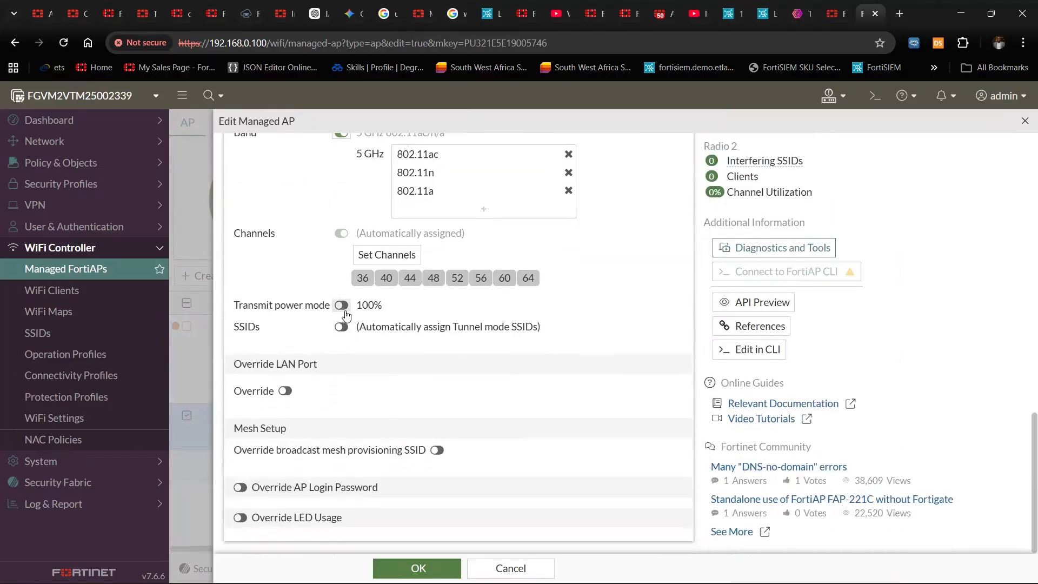
pyautogui.click(341, 468)
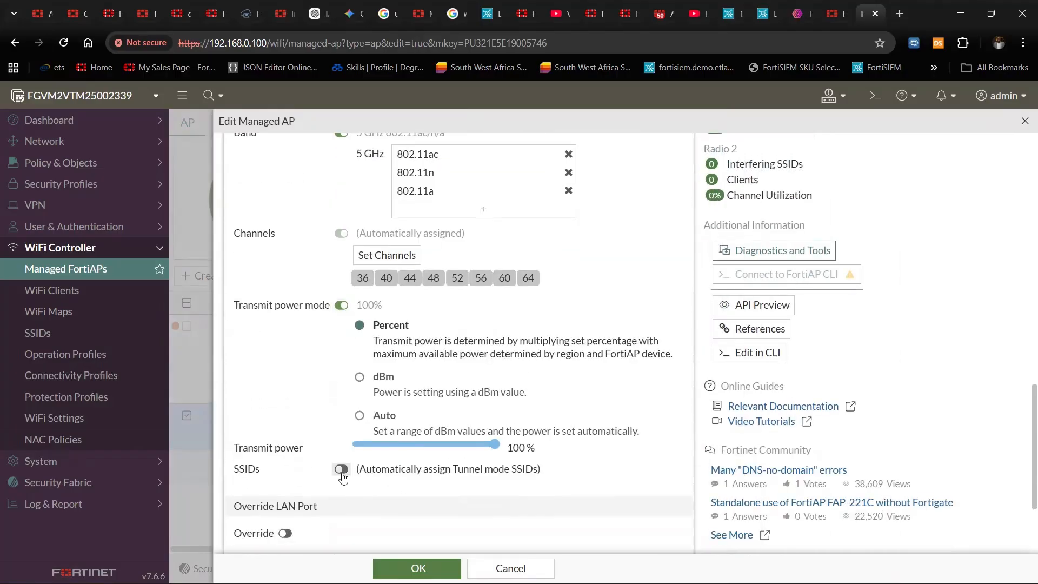
pyautogui.scroll(-3, 476, 373)
pyautogui.click(483, 358)
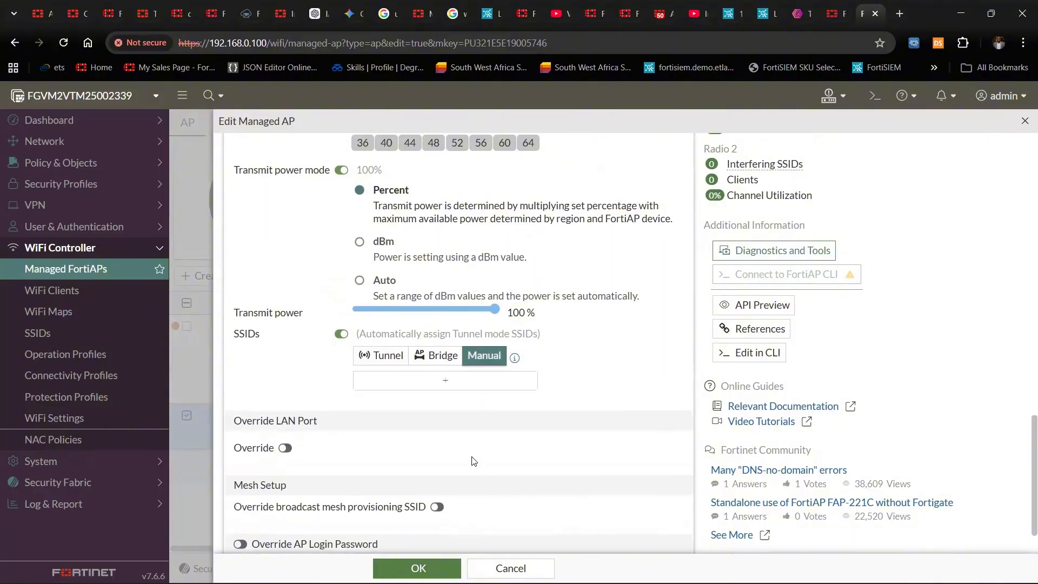
pyautogui.click(446, 381)
pyautogui.click(751, 238)
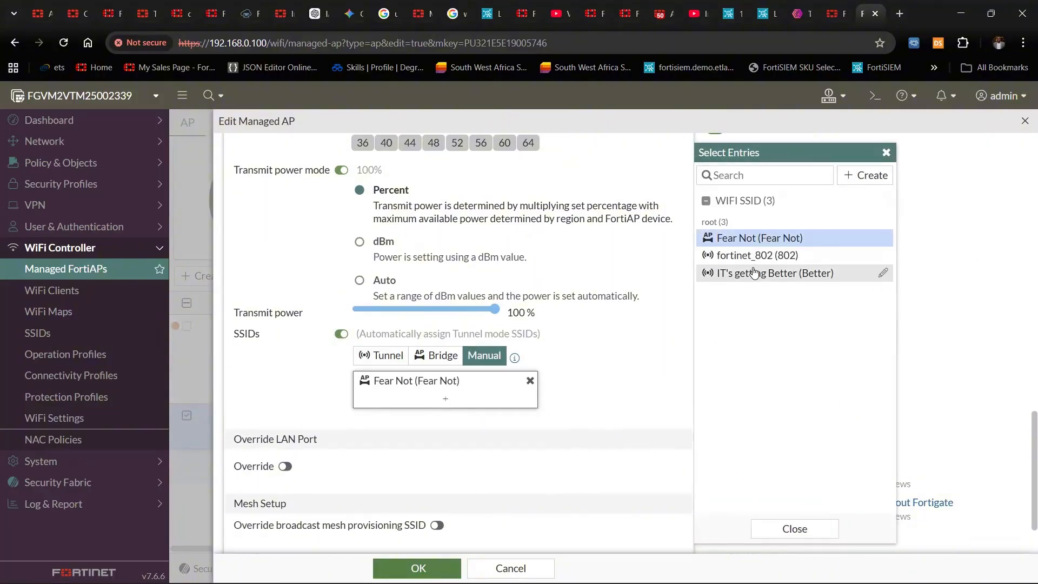
pyautogui.click(621, 395)
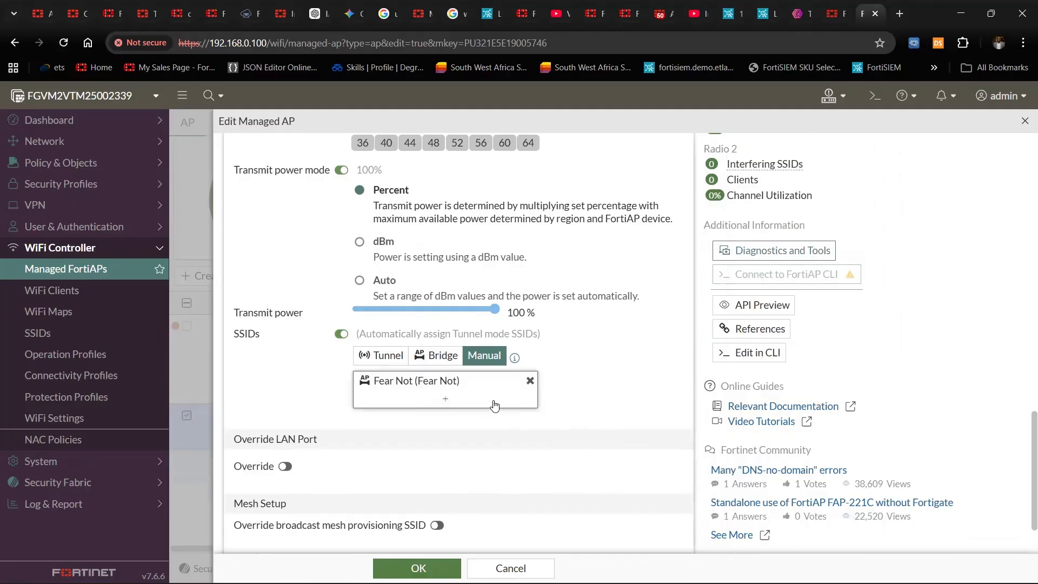
pyautogui.click(443, 398)
pyautogui.click(774, 273)
pyautogui.click(88, 276)
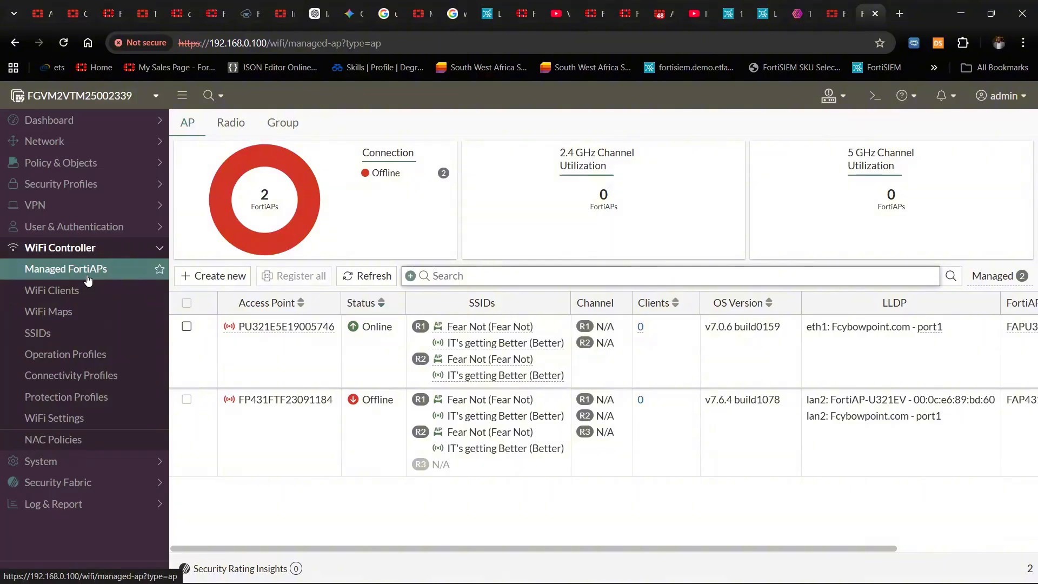
# - Refresh the Managed FortiAPs status twice, then collapse and re-expand the WiFi Controller menu
pyautogui.click(88, 279)
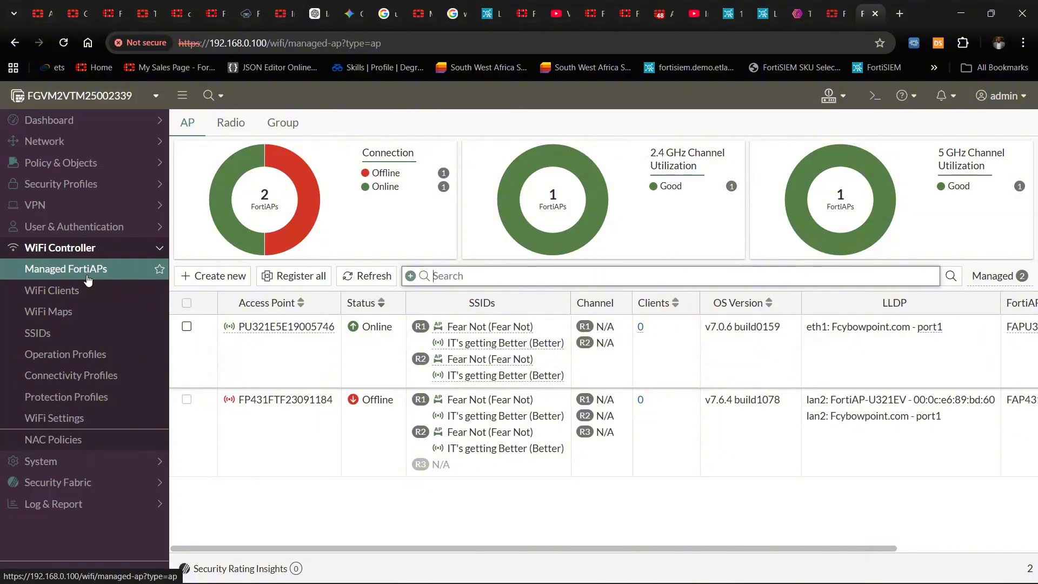
pyautogui.click(88, 279)
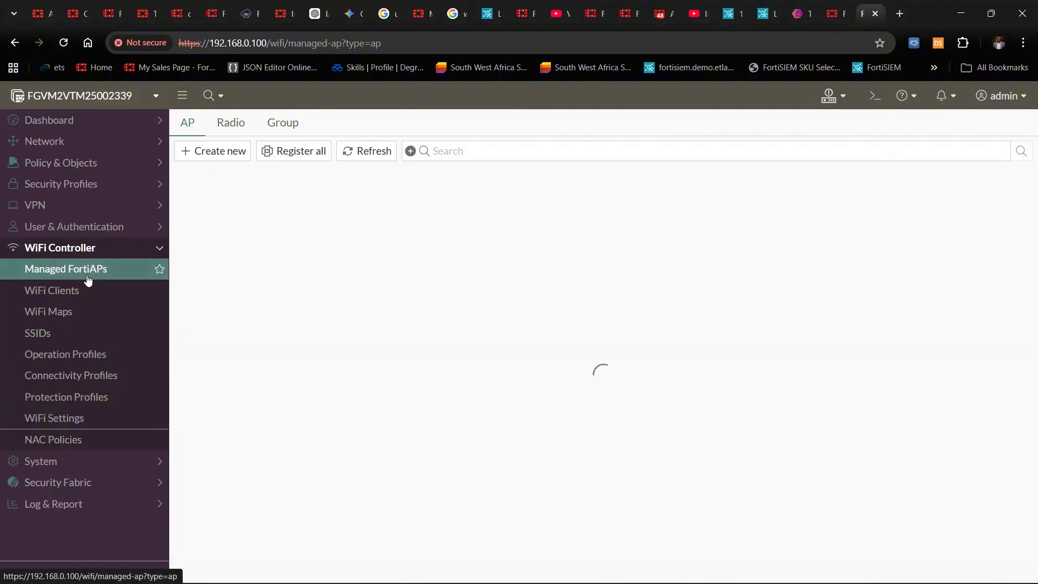
pyautogui.click(112, 254)
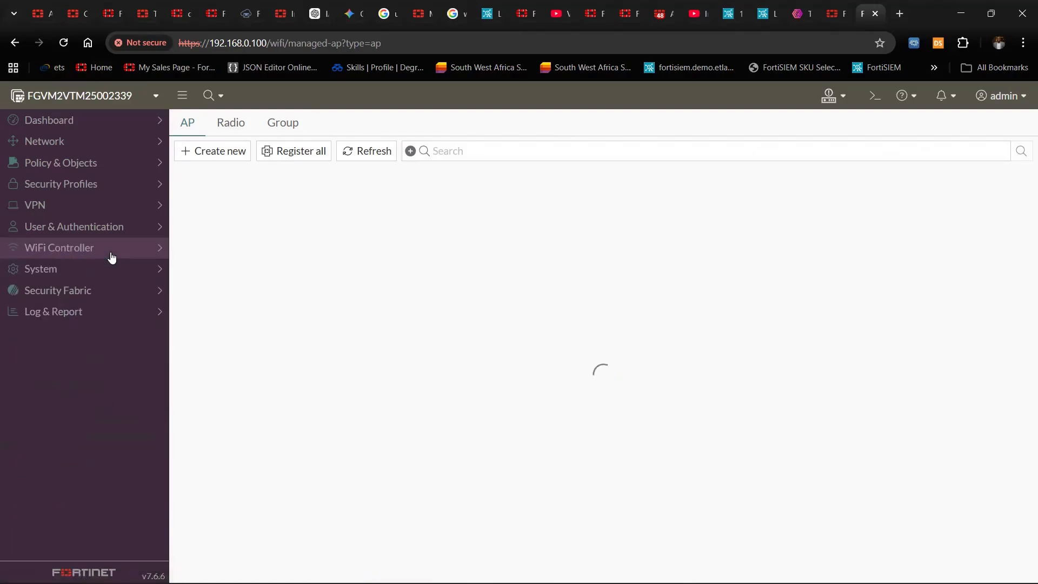
pyautogui.click(112, 255)
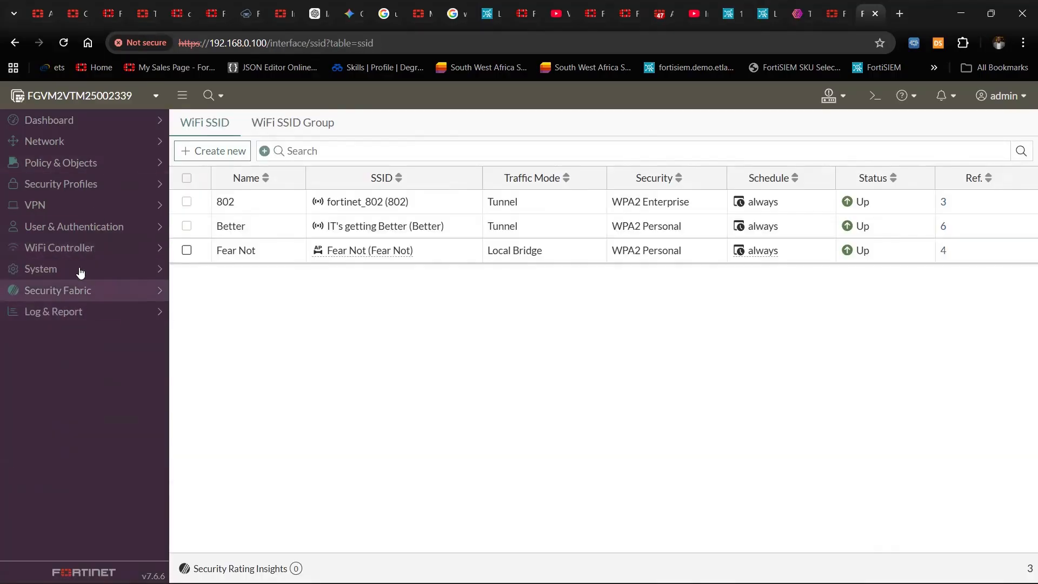
# - Go to Policy & Objects > Firewall Policy and open policy 1 'all' in the editor
pyautogui.click(85, 246)
pyautogui.click(84, 161)
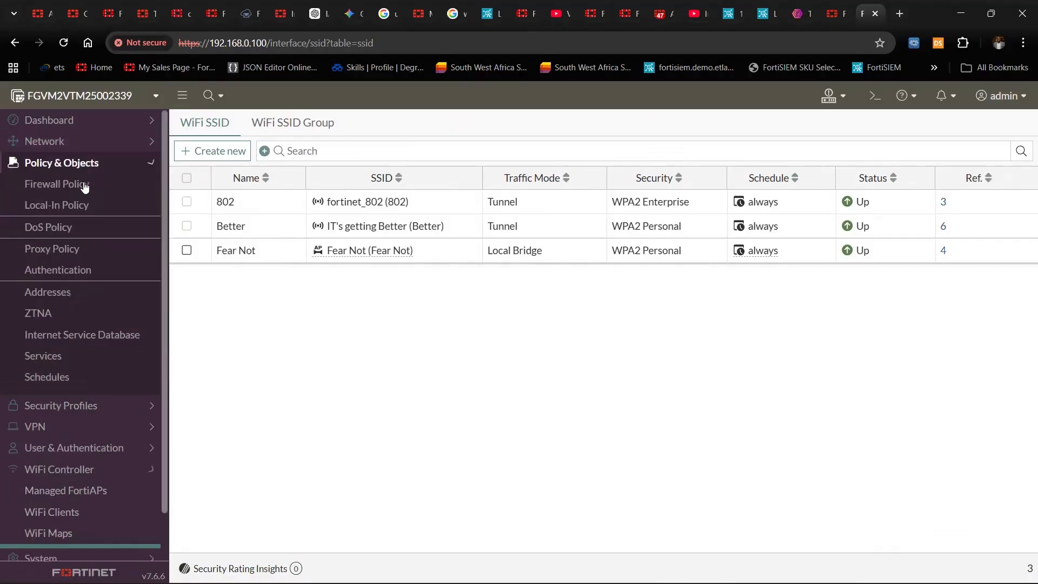
pyautogui.click(54, 184)
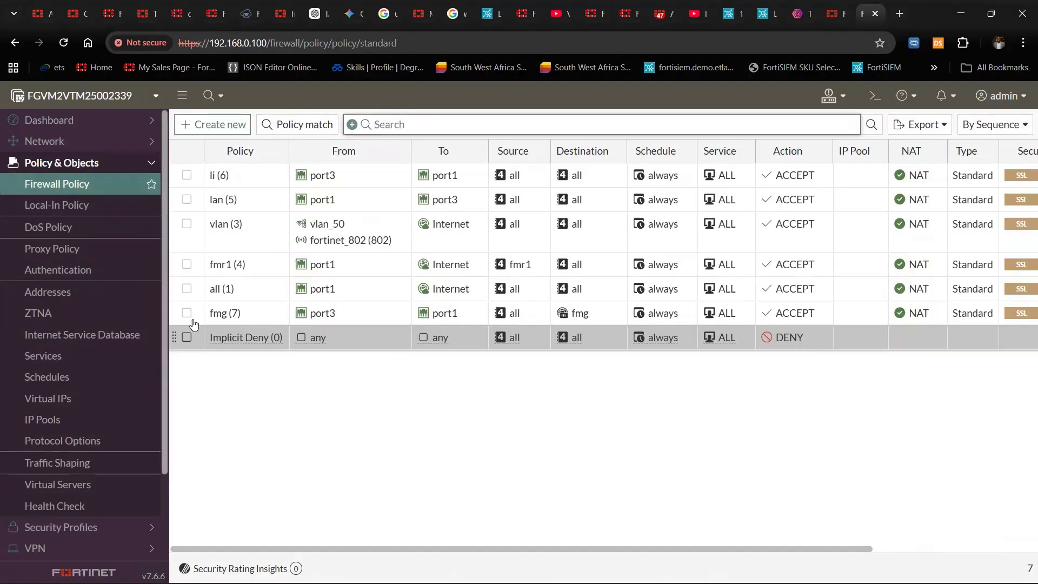
pyautogui.click(238, 264)
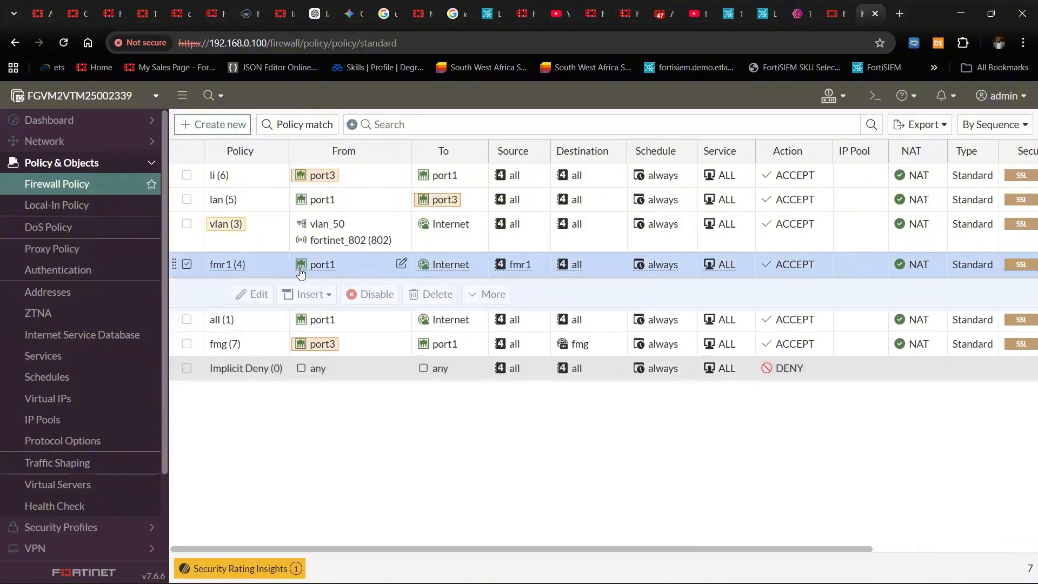
pyautogui.click(231, 322)
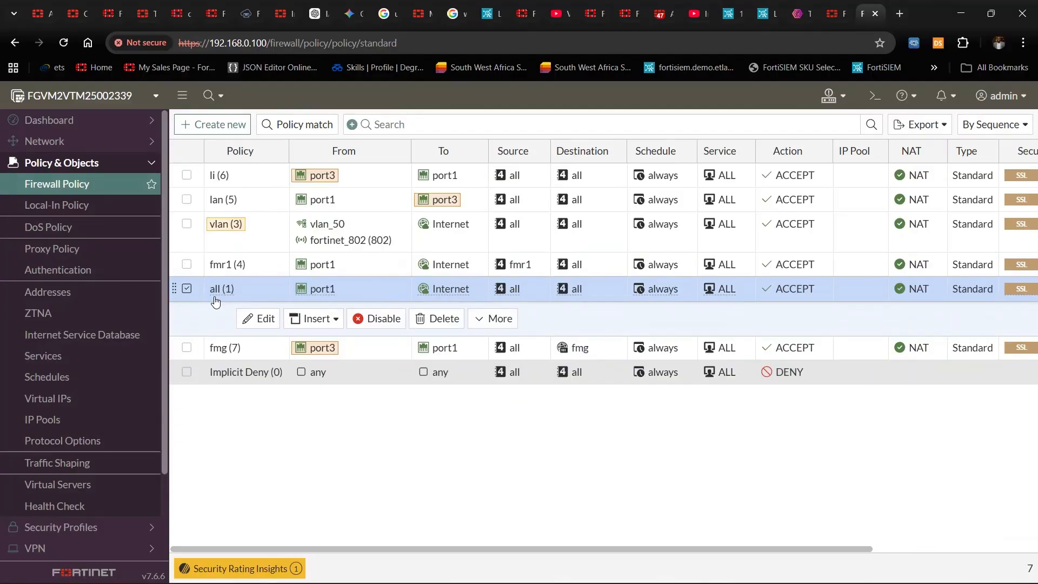
pyautogui.moveTo(304, 290)
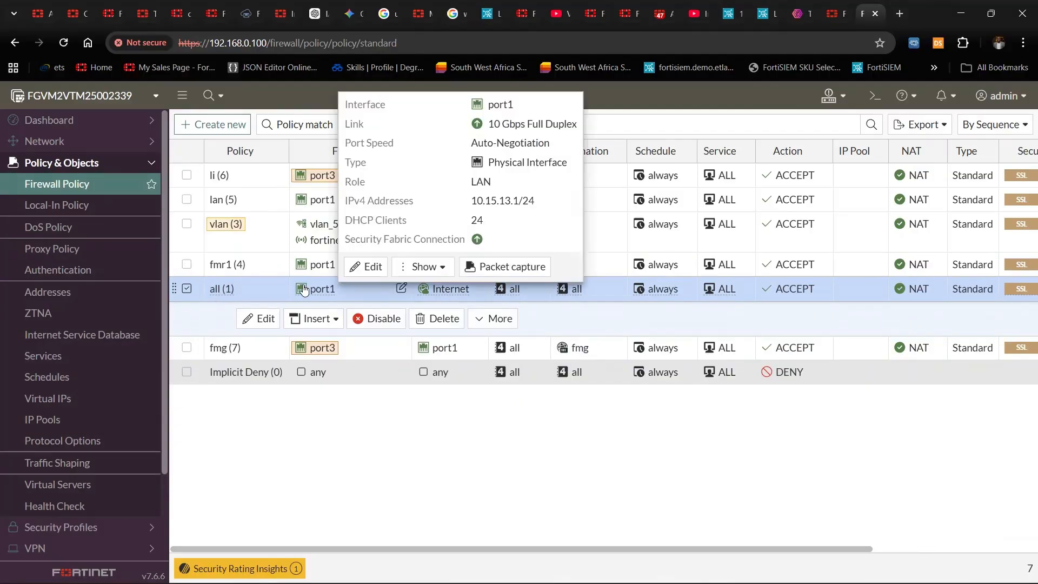
pyautogui.moveTo(442, 294)
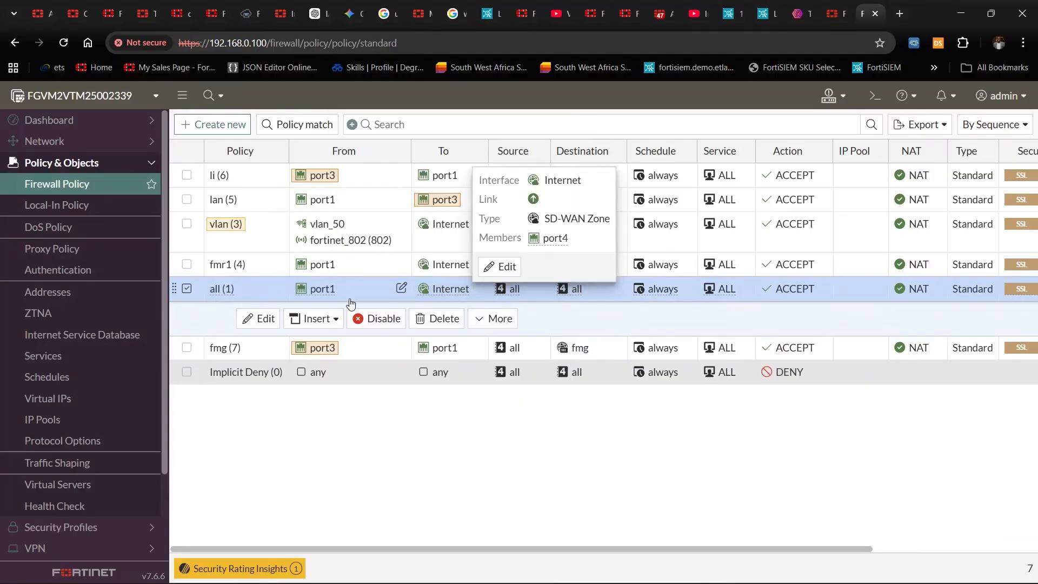
pyautogui.click(350, 313)
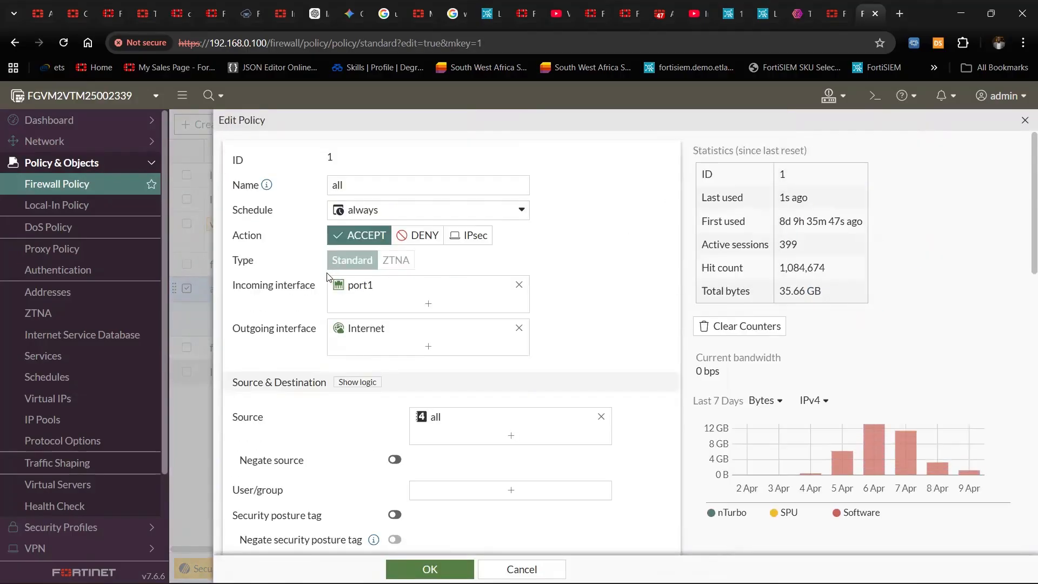
# - Review policy 'all' (port1 at 10.15.13.1/24 to Internet) through the form, then close it with OK
pyautogui.moveTo(337, 290)
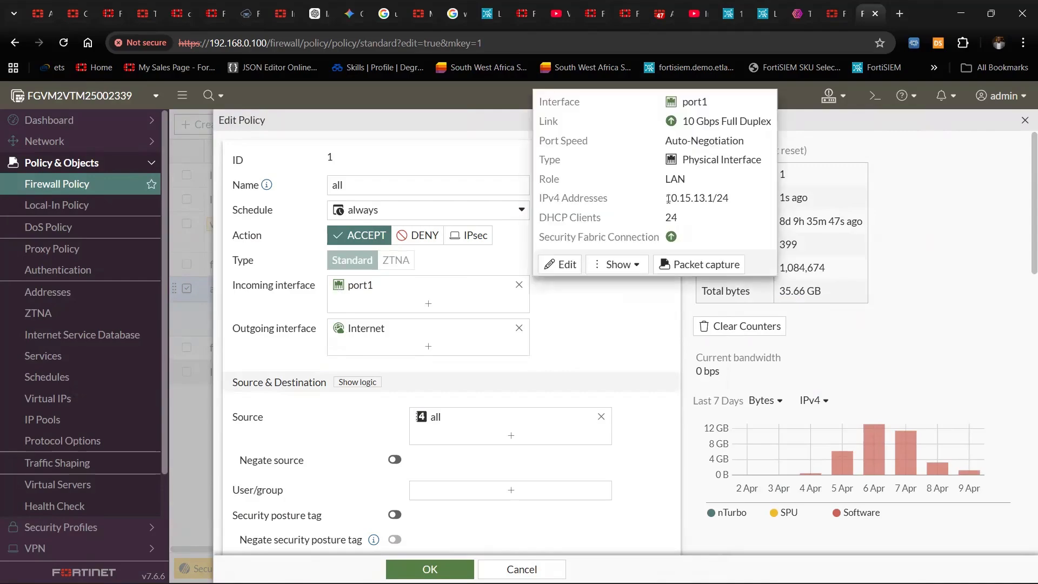
pyautogui.moveTo(668, 199); pyautogui.dragTo(745, 198)
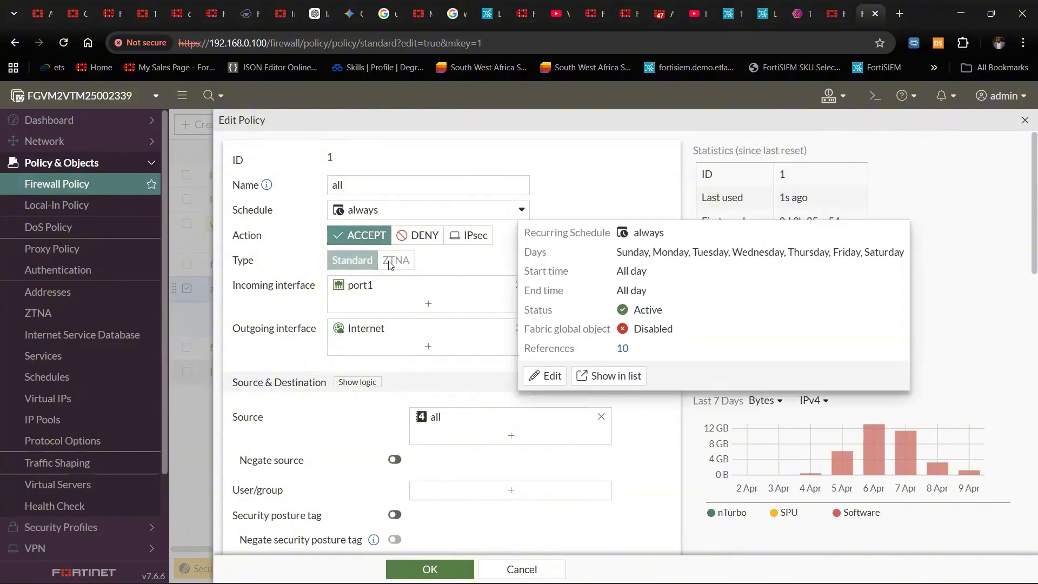
pyautogui.scroll(-12, 368, 500)
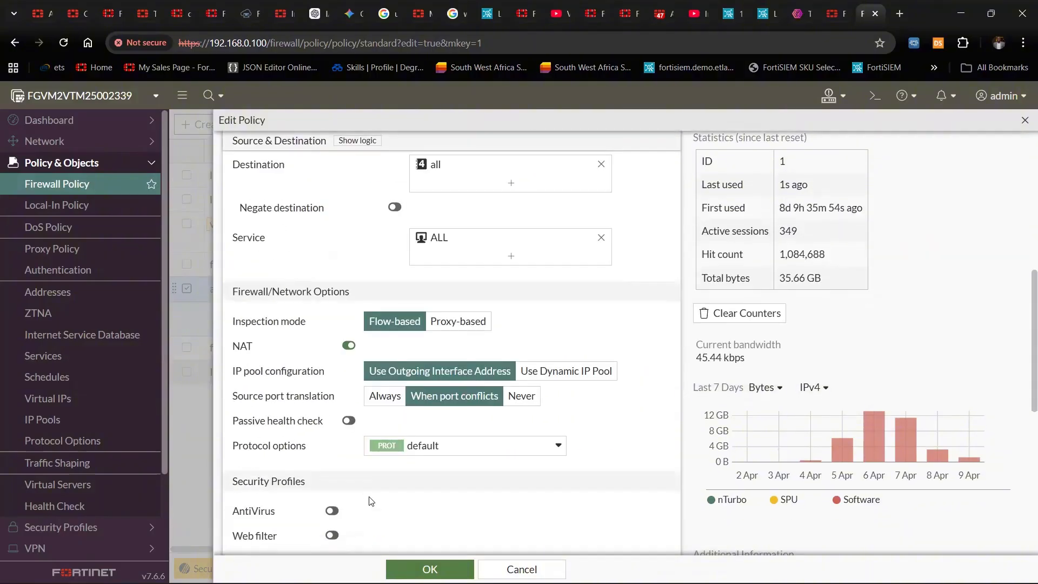
pyautogui.scroll(5, 369, 502)
pyautogui.scroll(7, 369, 501)
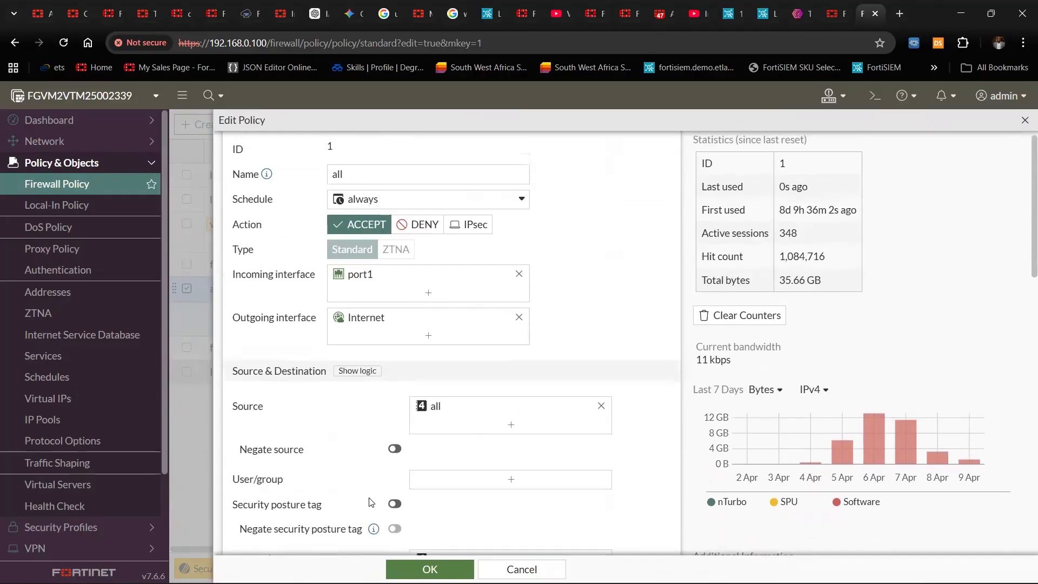
pyautogui.moveTo(351, 288)
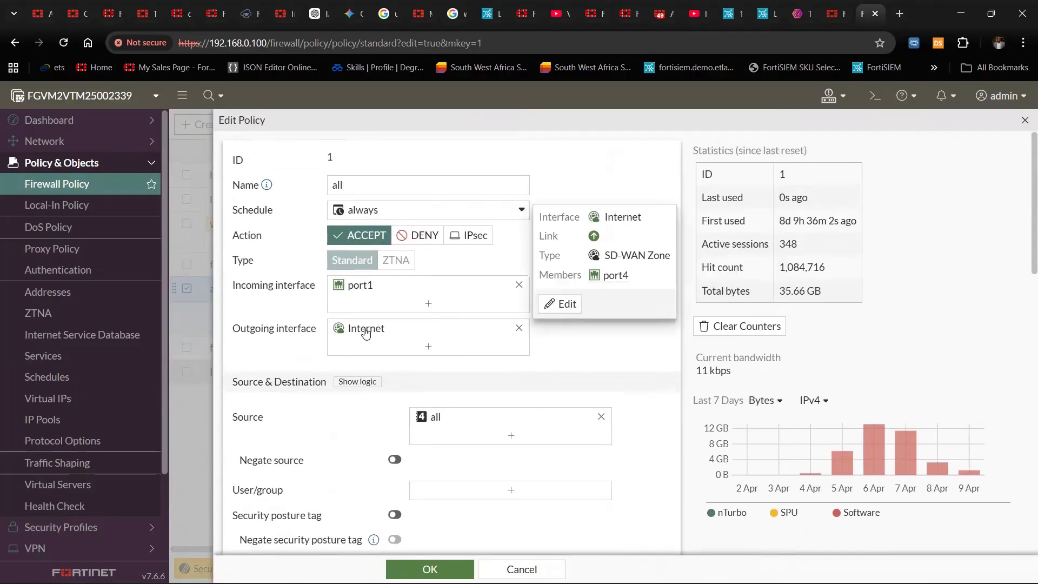
pyautogui.scroll(-3, 400, 324)
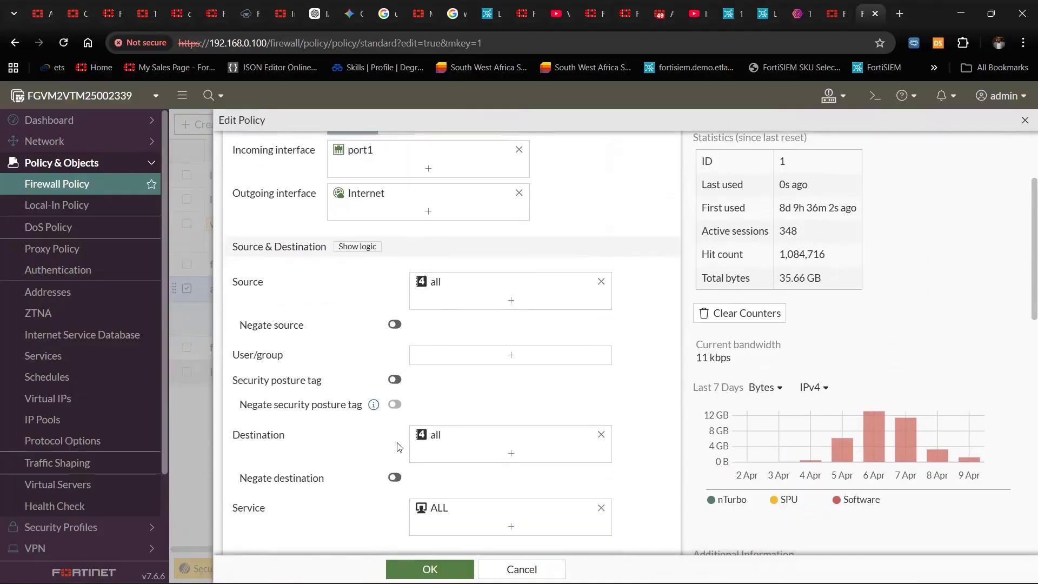
pyautogui.scroll(-3, 397, 447)
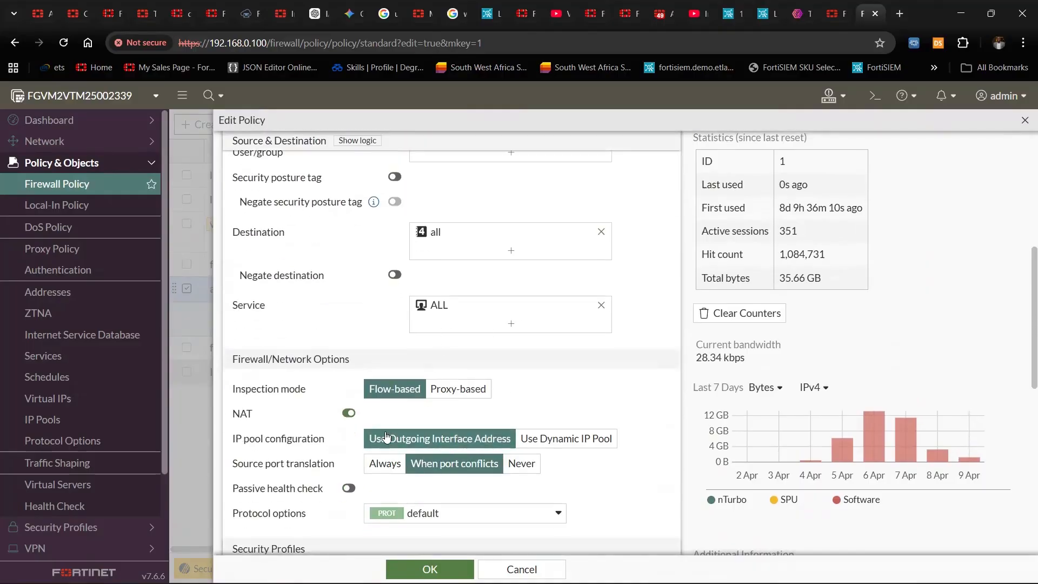
pyautogui.scroll(-3, 386, 437)
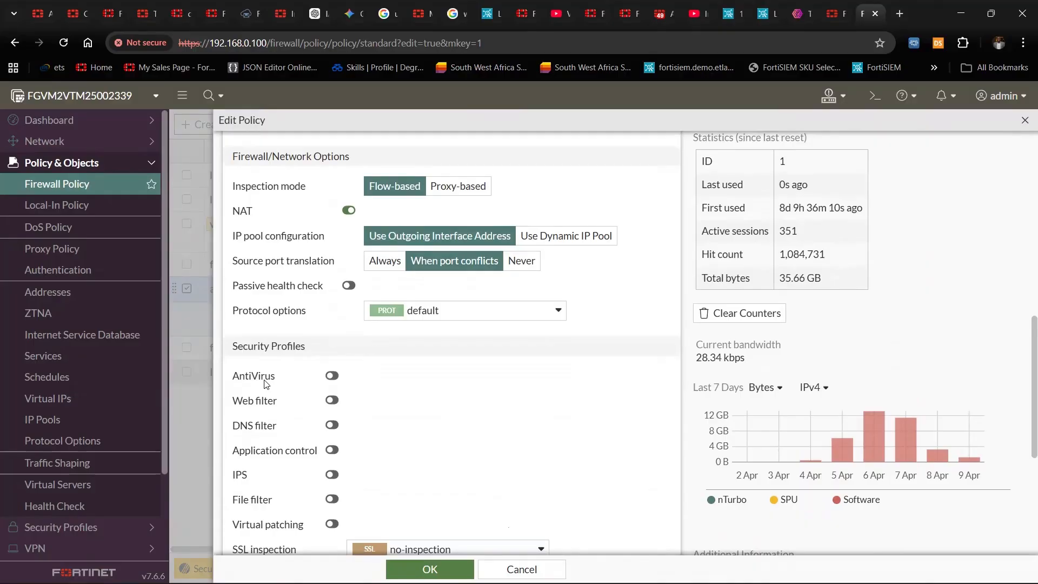
pyautogui.scroll(-3, 254, 356)
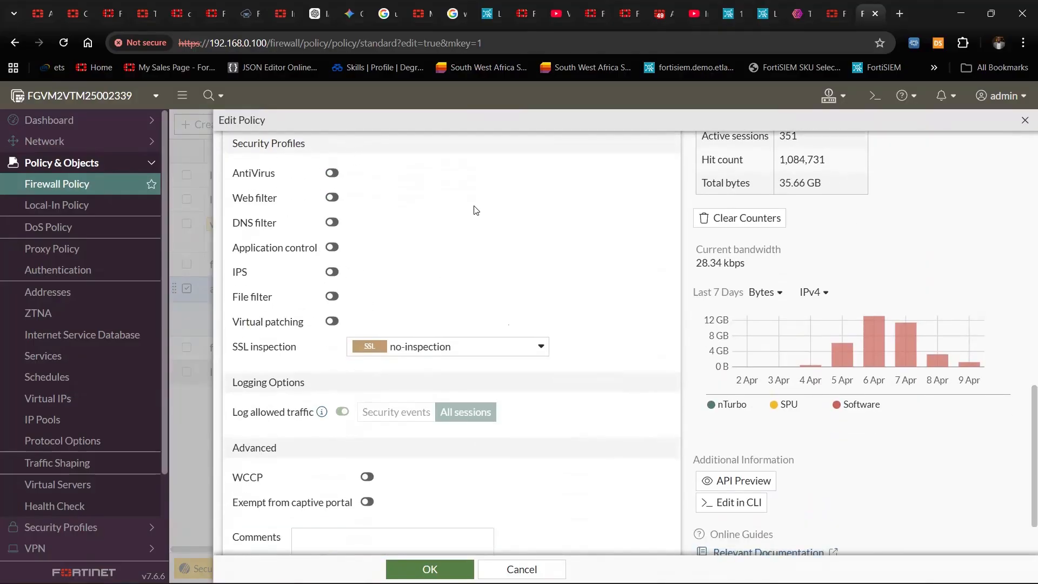
pyautogui.scroll(-2, 431, 413)
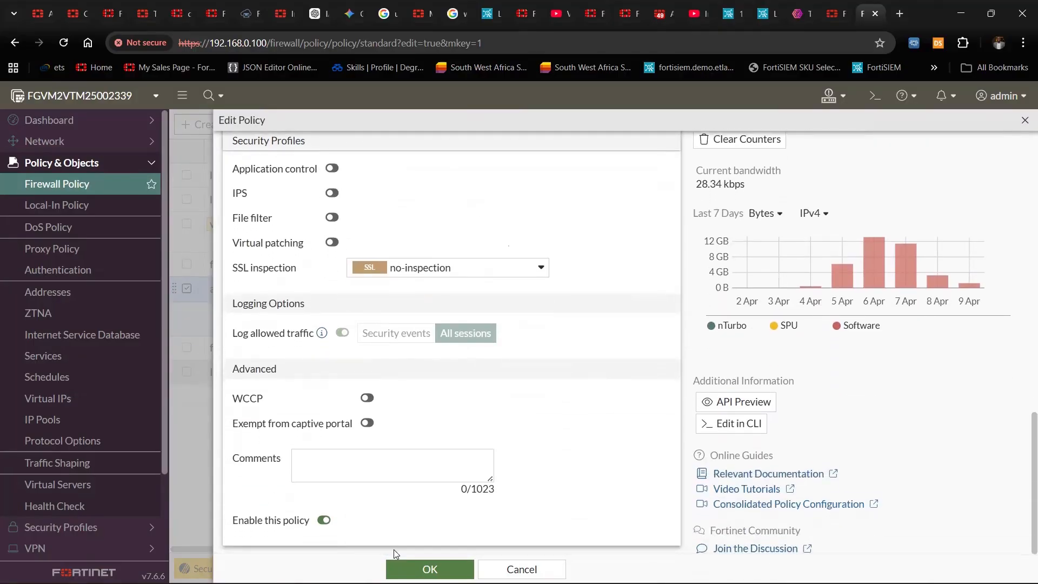
pyautogui.click(430, 569)
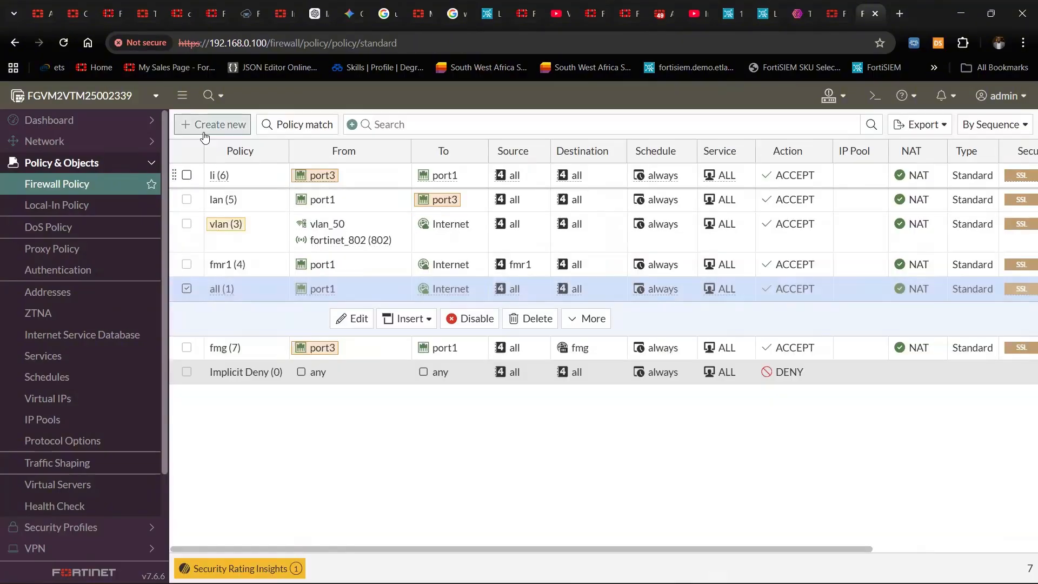
# - Create a new firewall policy, fill in its name, and set incoming interface to IT's getting Better (Better)
pyautogui.click(212, 126)
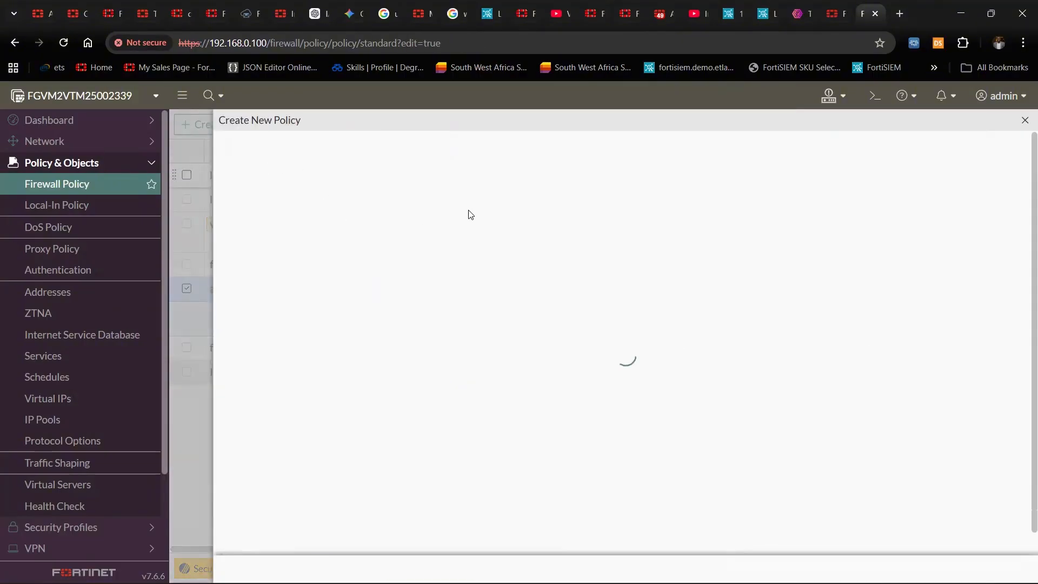
pyautogui.click(384, 177)
pyautogui.write('IT')
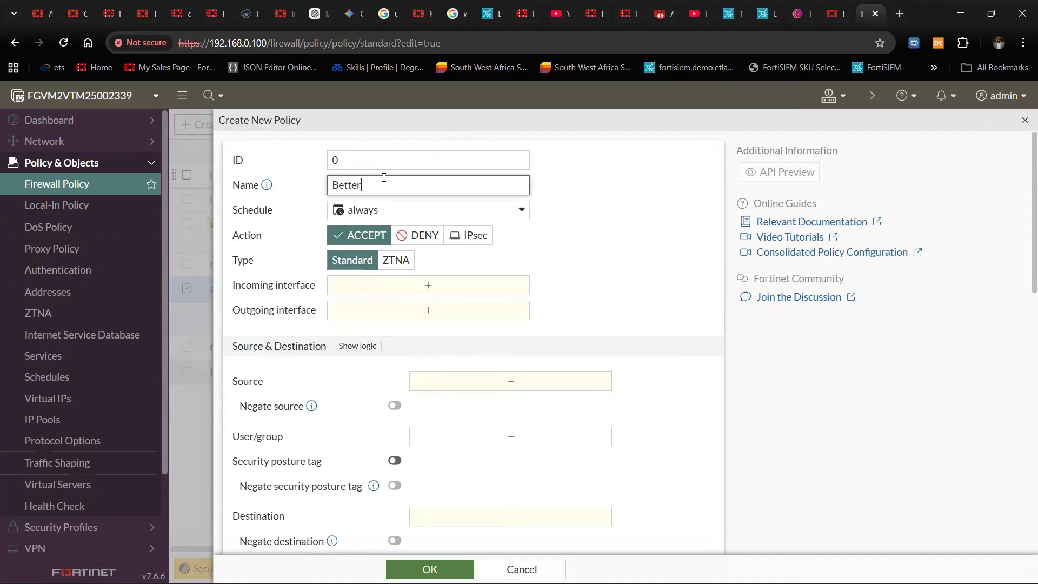
pyautogui.click(430, 287)
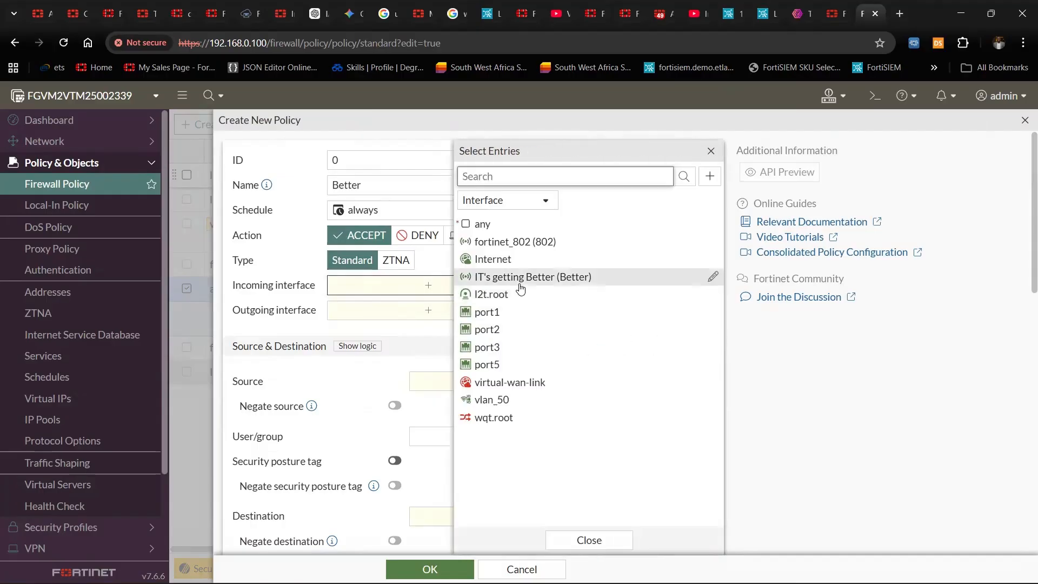
pyautogui.click(510, 278)
pyautogui.click(365, 328)
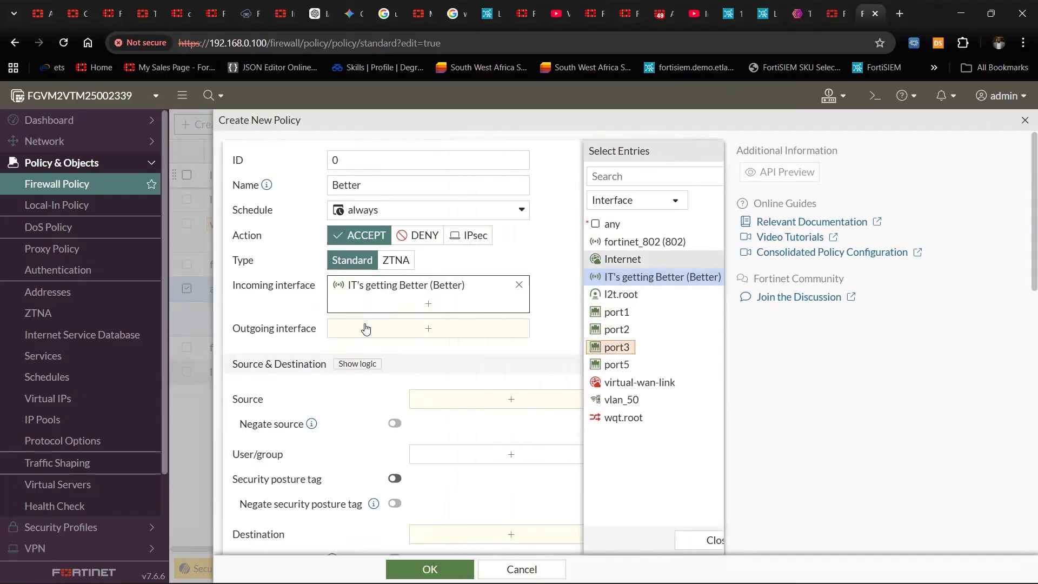
pyautogui.moveTo(395, 293)
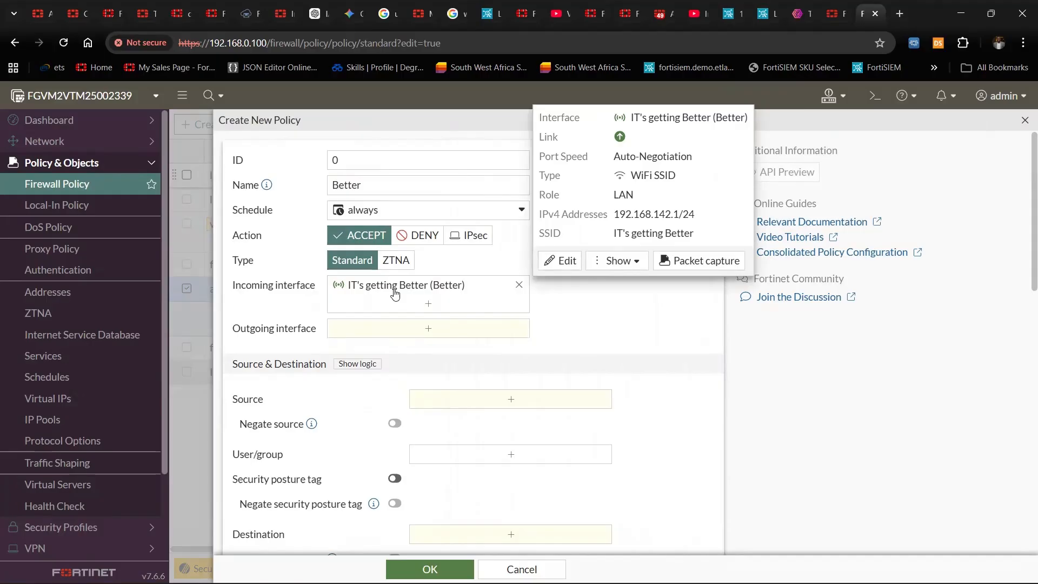
pyautogui.moveTo(614, 215); pyautogui.dragTo(691, 216)
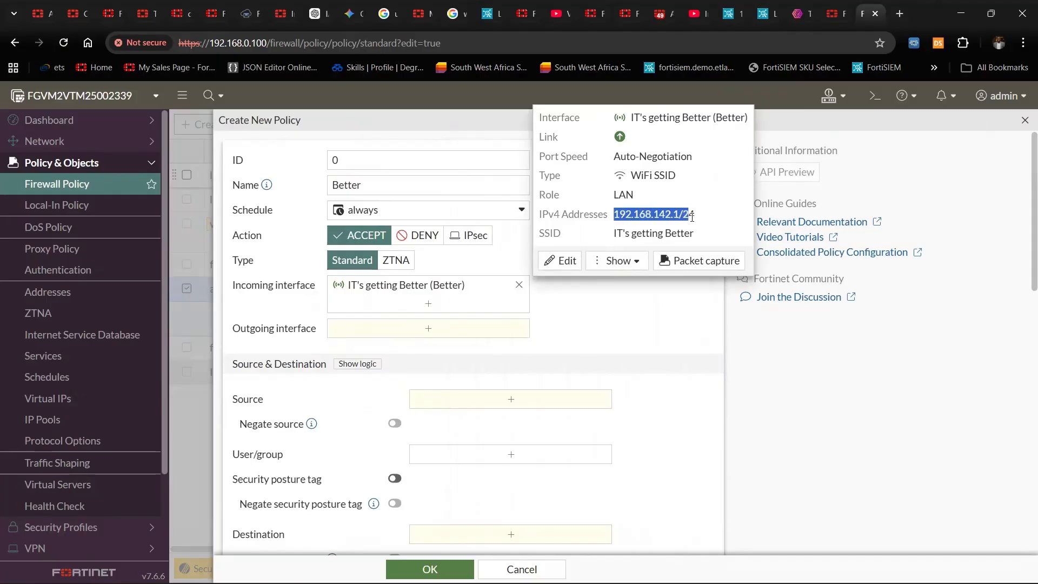
# - Set the new policy's outgoing interface to Internet
pyautogui.scroll(-3, 569, 357)
pyautogui.scroll(3, 558, 348)
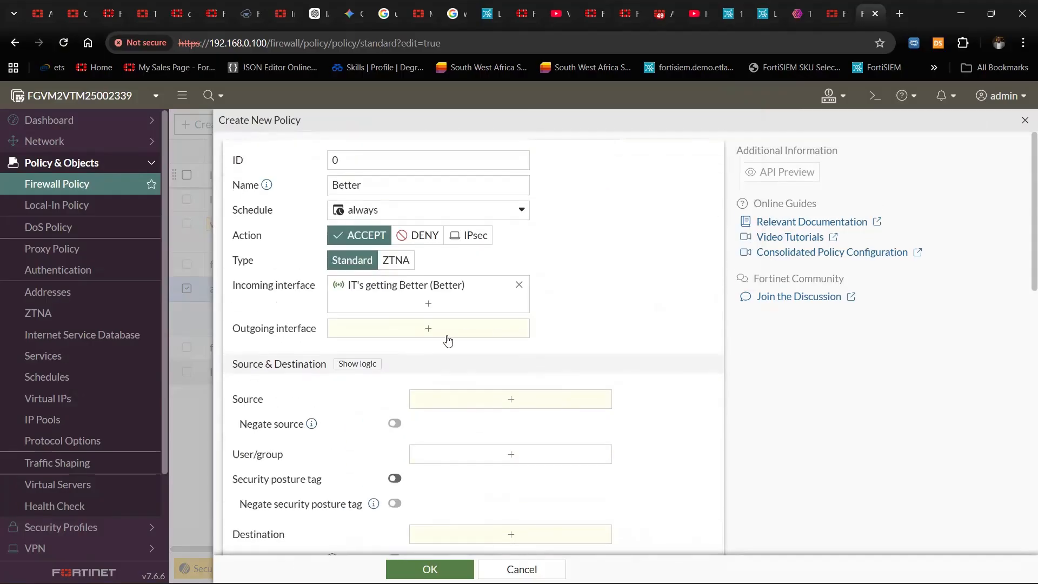
pyautogui.click(478, 333)
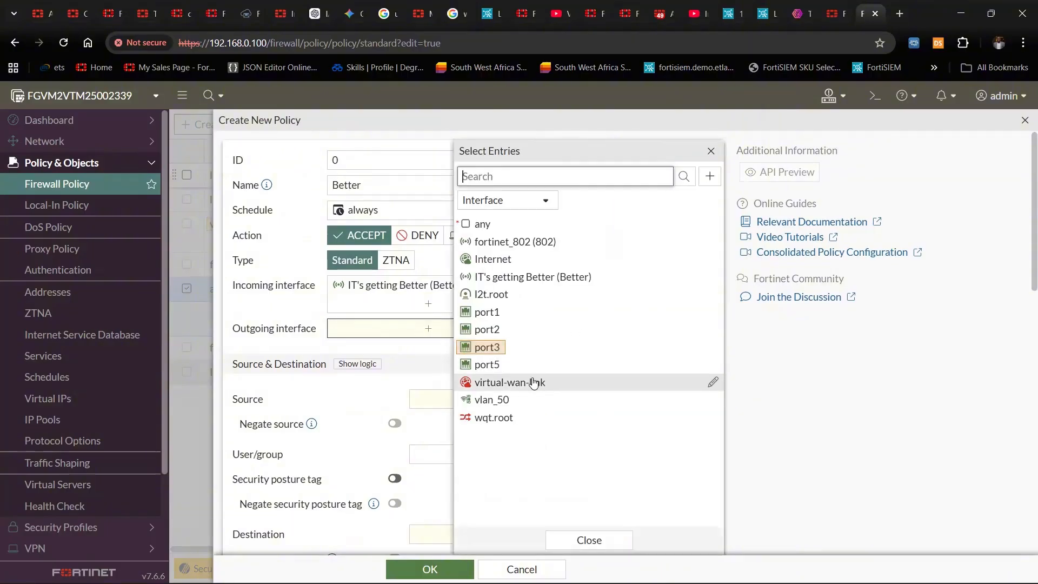
pyautogui.click(499, 260)
pyautogui.click(562, 541)
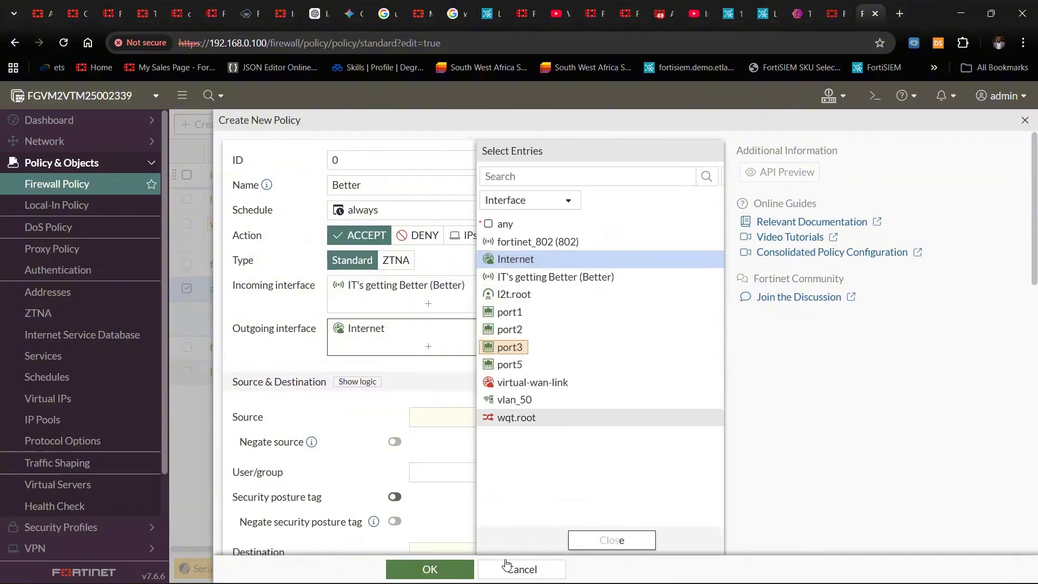
pyautogui.scroll(-1, 475, 411)
pyautogui.click(497, 353)
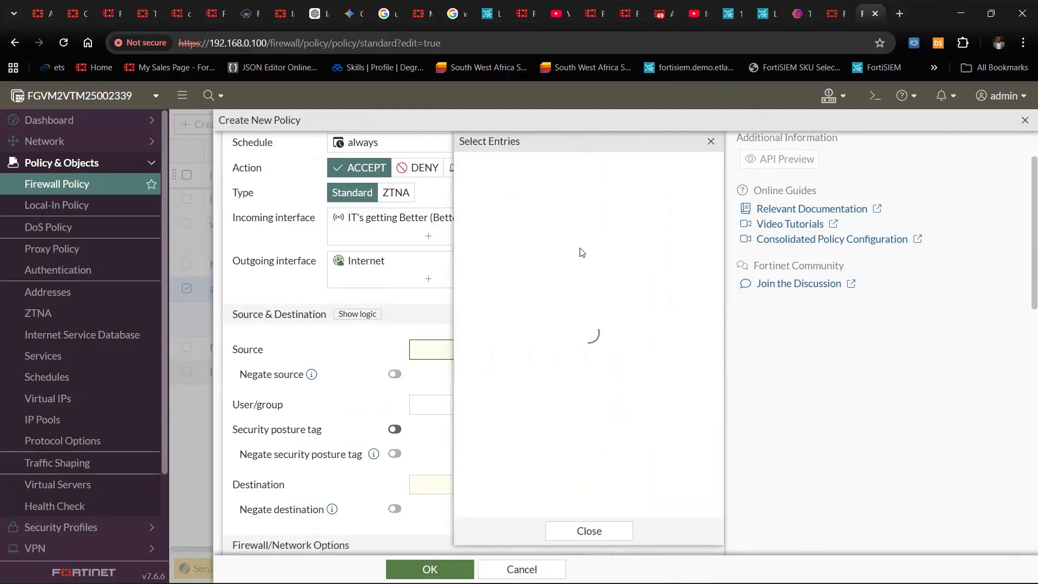
# - Set source and destination addresses to all, leaving security posture tag disabled
pyautogui.click(510, 371)
pyautogui.click(510, 372)
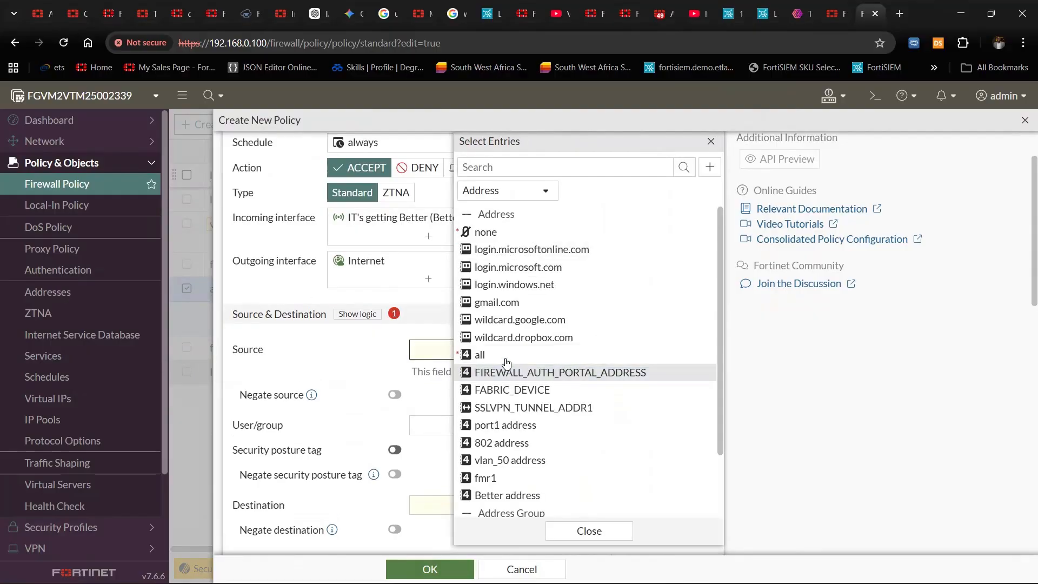
pyautogui.click(506, 357)
pyautogui.click(394, 447)
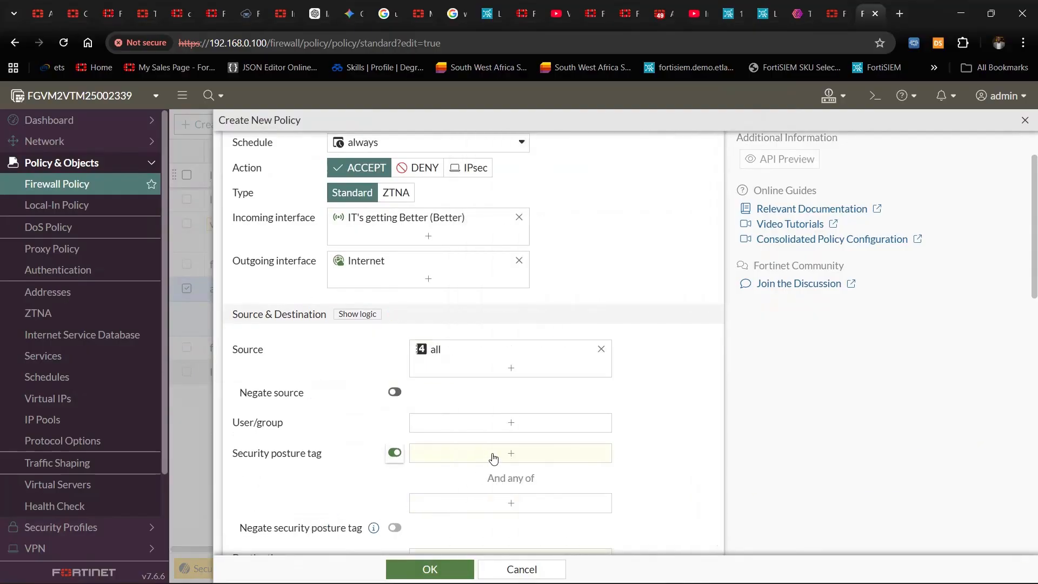
pyautogui.click(394, 454)
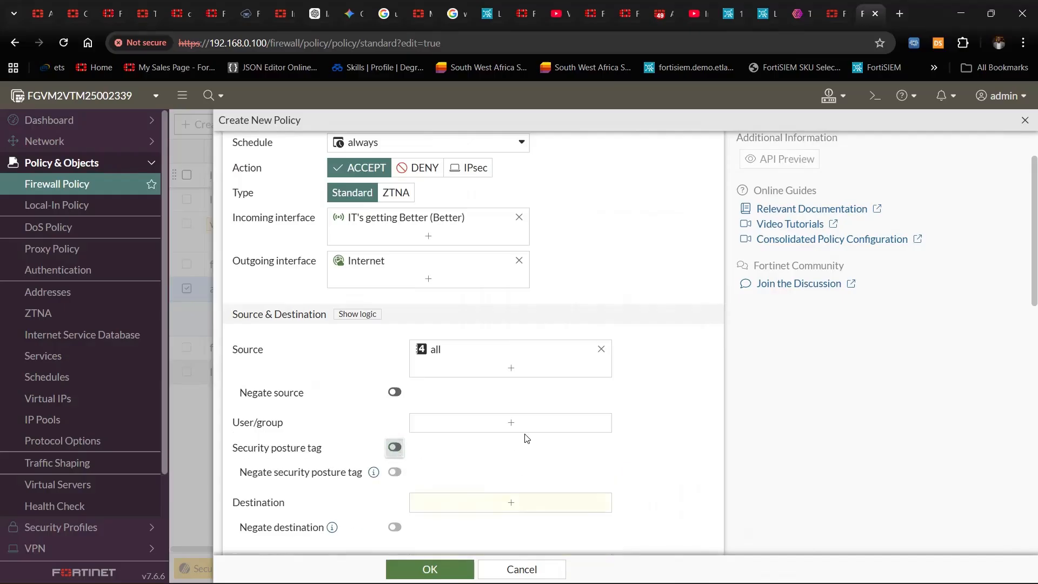
pyautogui.click(508, 503)
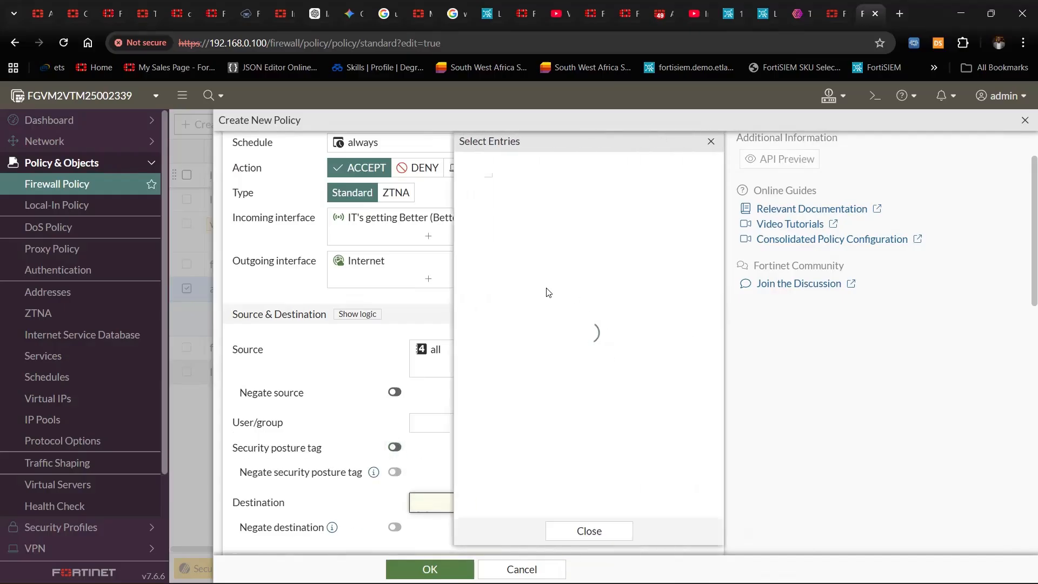
pyautogui.click(479, 355)
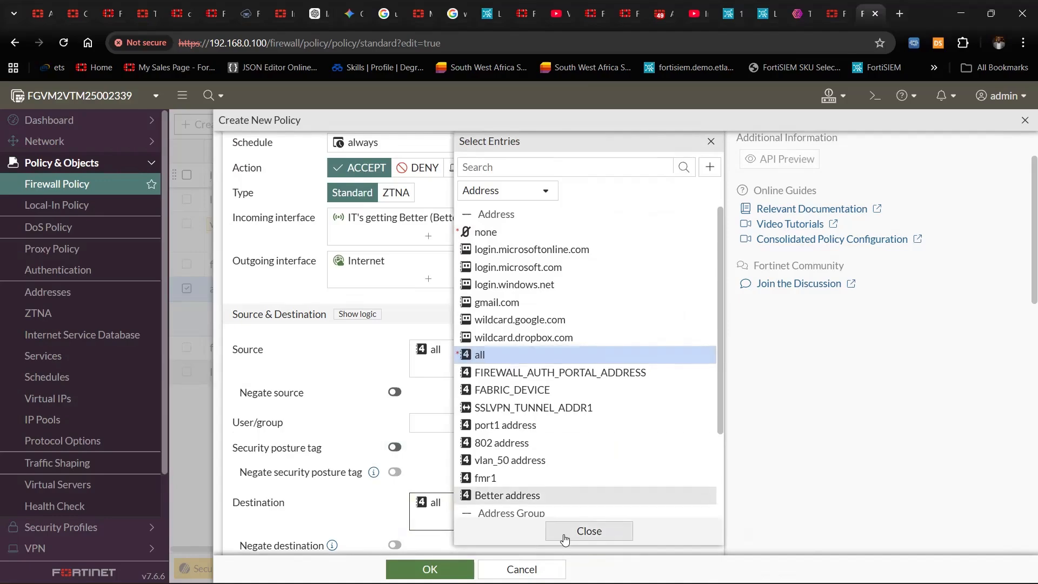
pyautogui.click(589, 530)
# - Set the service to ALL via search and save the Better policy
pyautogui.scroll(-5, 438, 505)
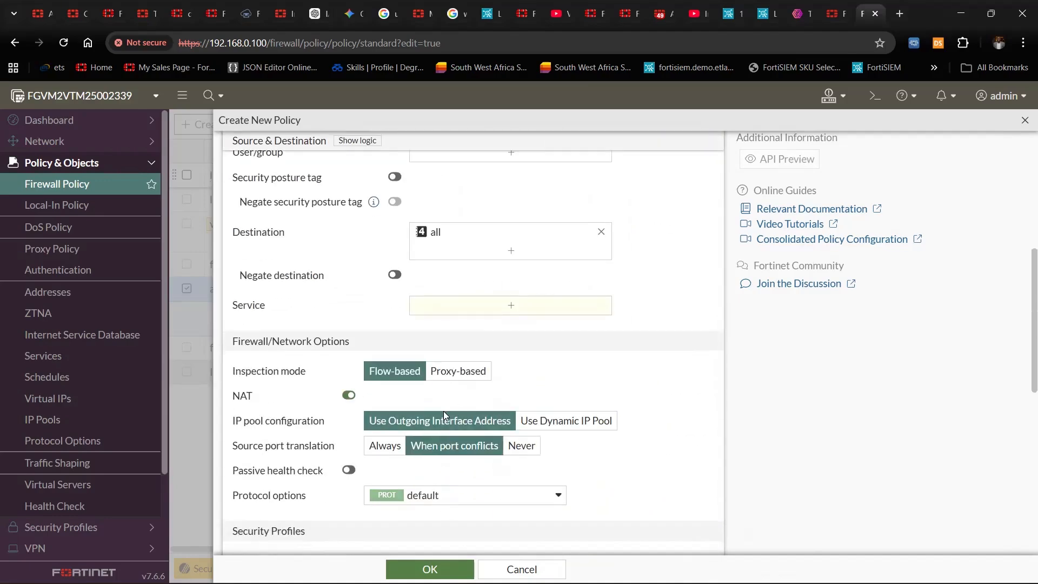
pyautogui.scroll(-8, 444, 413)
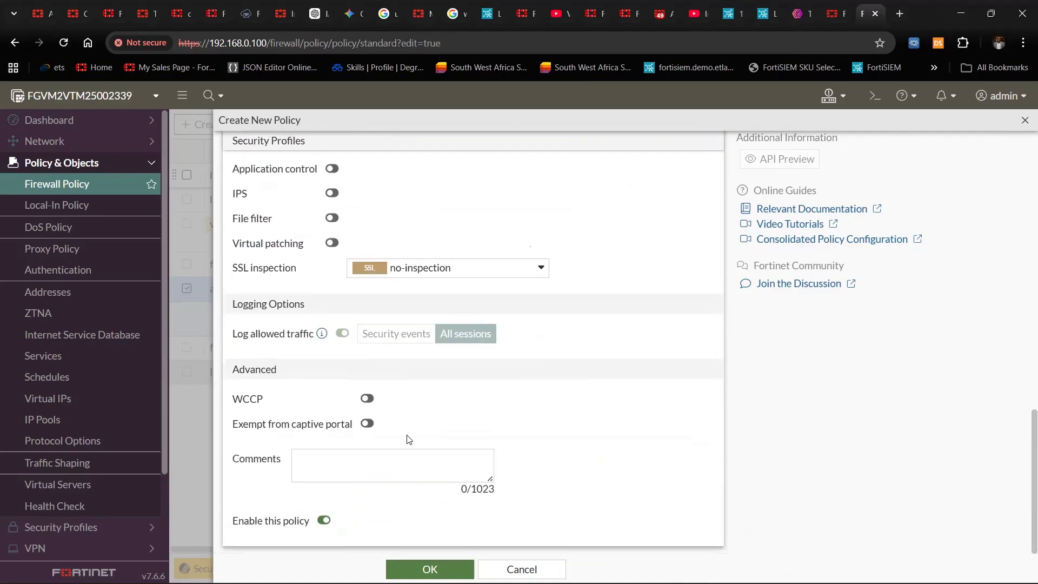
pyautogui.click(429, 569)
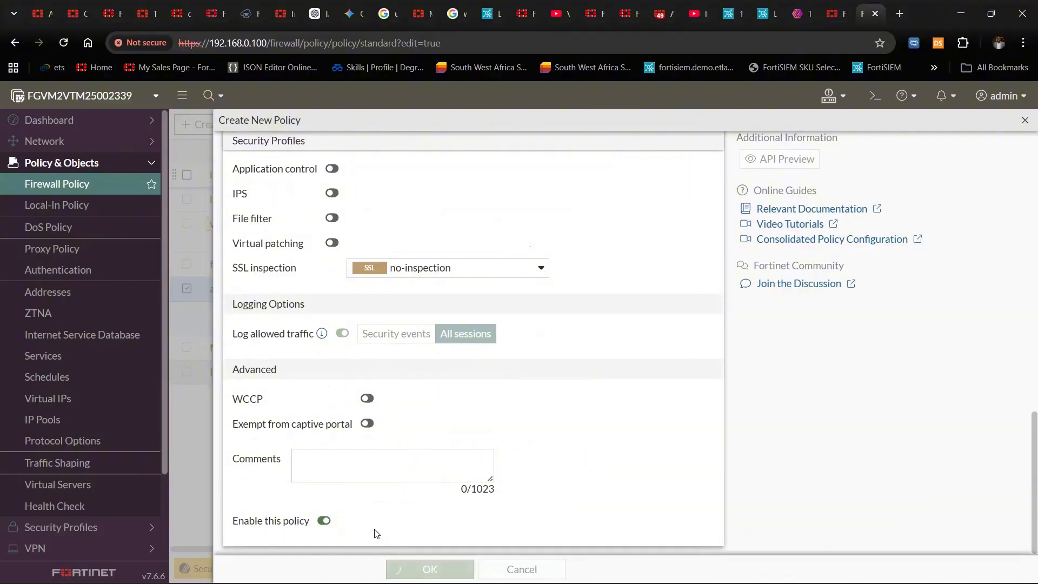
pyautogui.scroll(2, 392, 500)
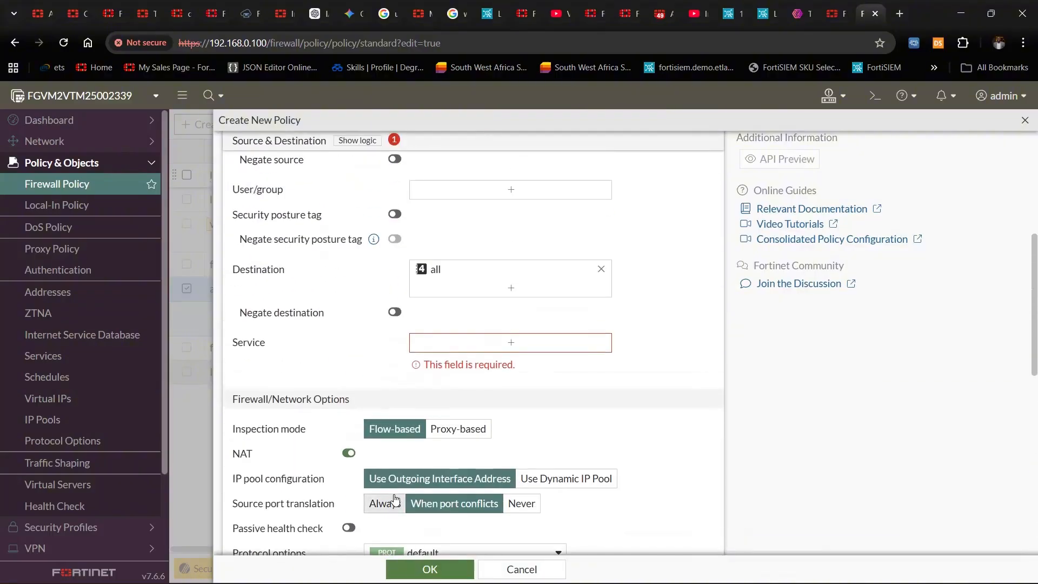
pyautogui.click(513, 341)
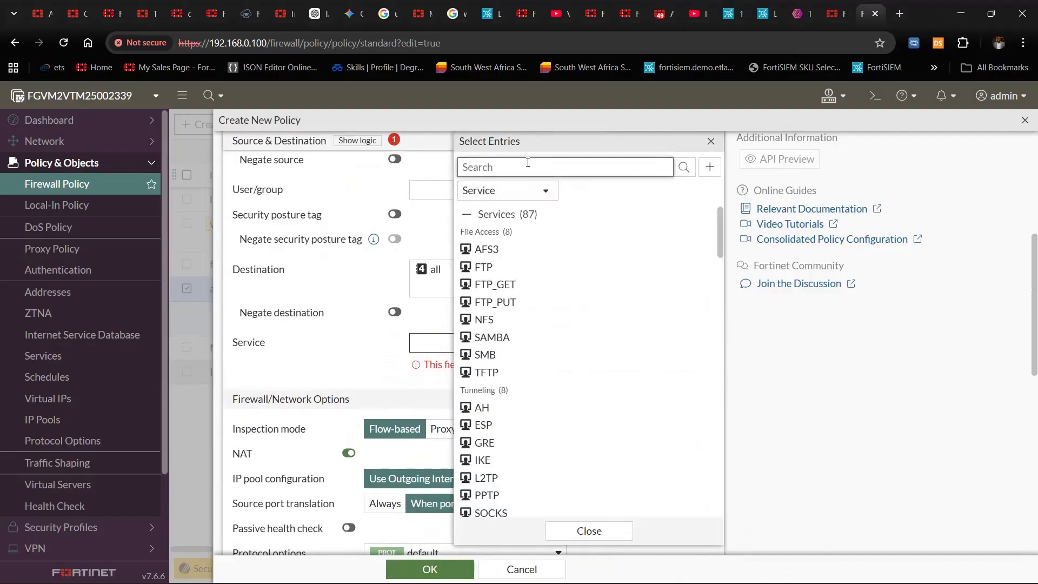
pyautogui.write('all')
pyautogui.press('Return')
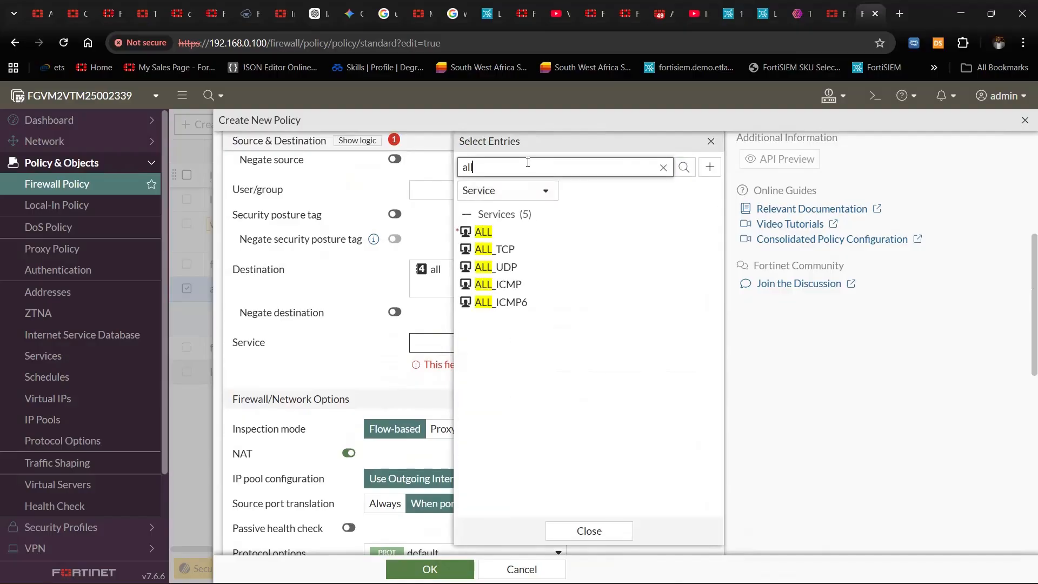
pyautogui.click(497, 232)
pyautogui.click(463, 565)
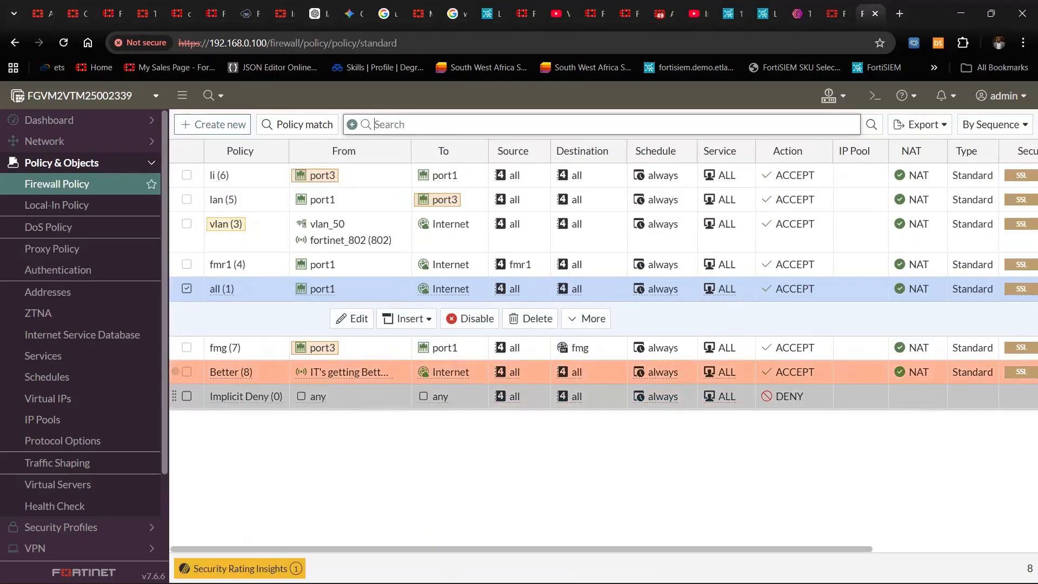
# - Navigate to WiFi Controller > WiFi Clients in the sidebar
pyautogui.click(107, 165)
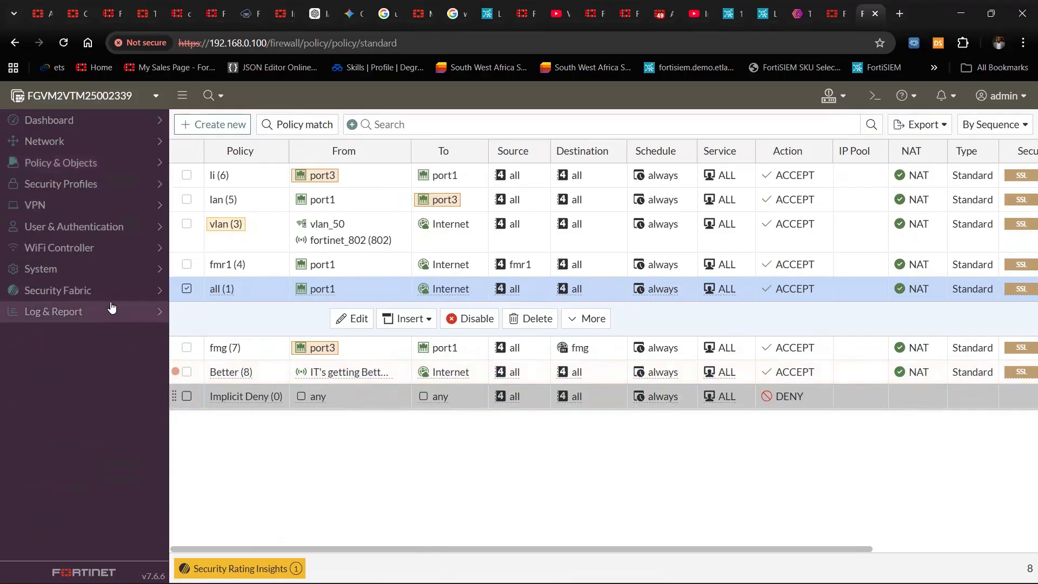
pyautogui.click(111, 250)
pyautogui.click(81, 290)
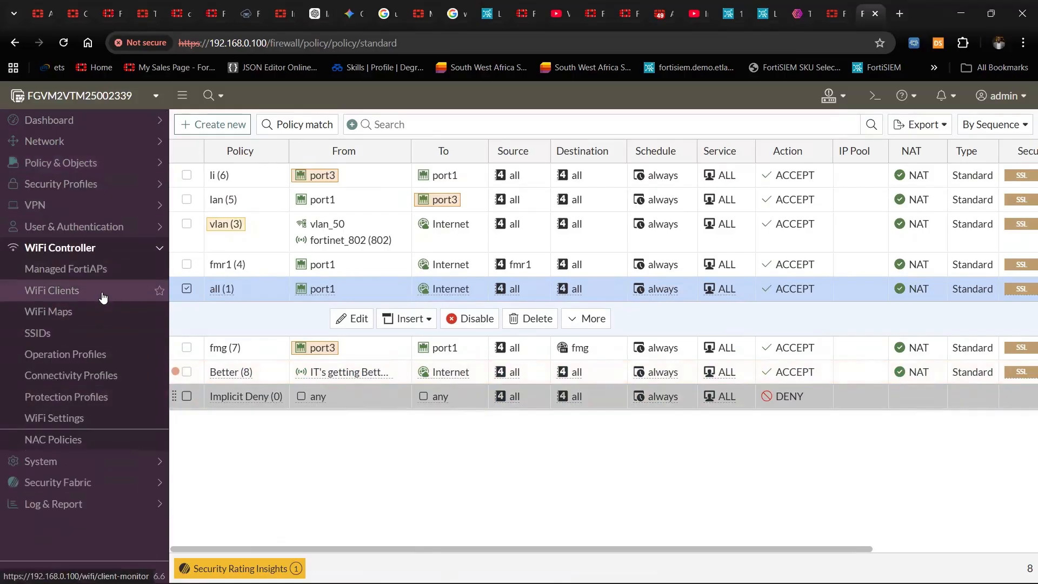
# - Refresh WiFi Clients and confirm a client on IT's getting better (Better) besides Fear Not clients
pyautogui.click(412, 300)
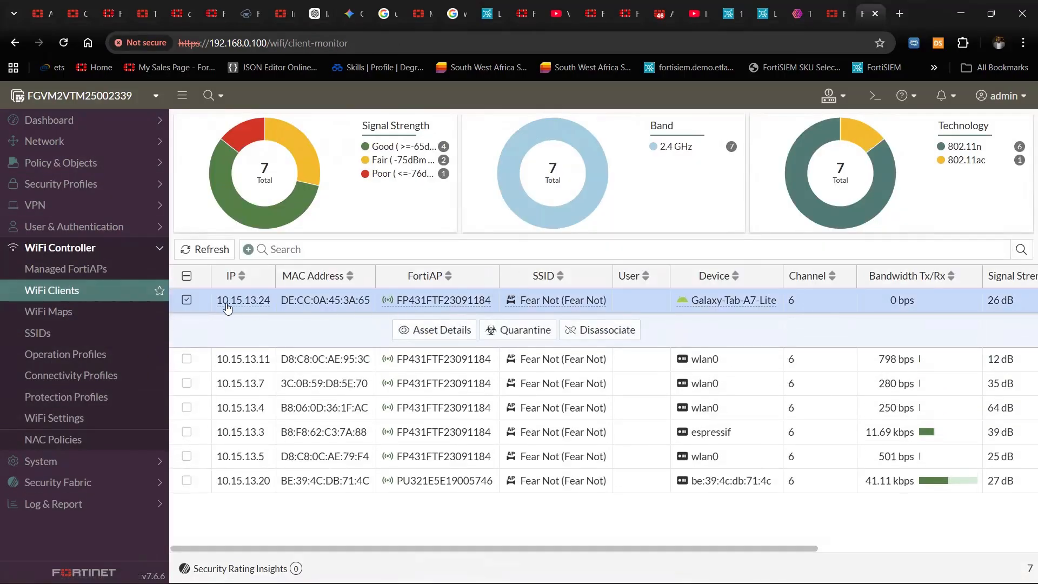
pyautogui.click(367, 308)
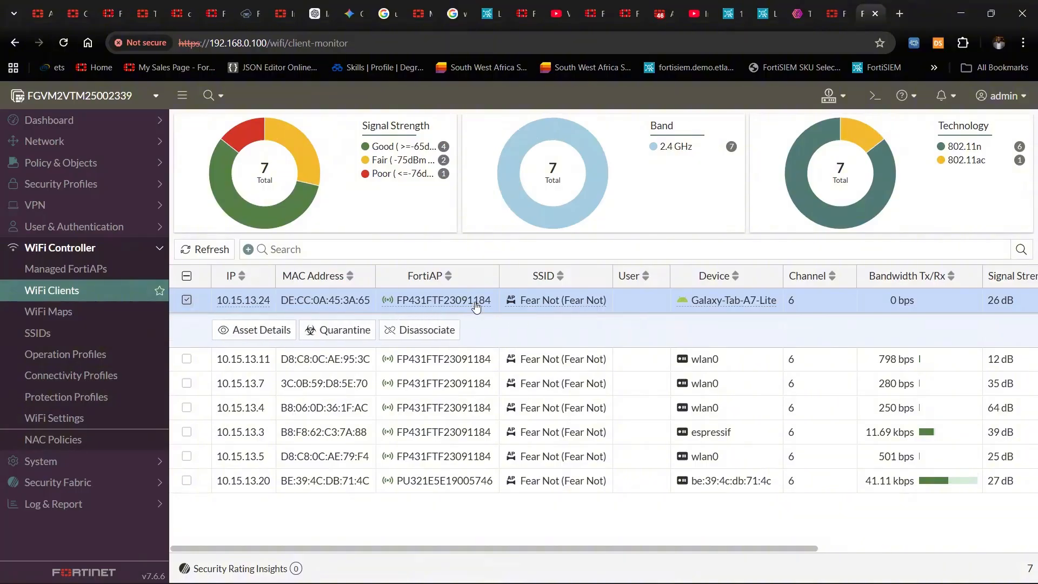
pyautogui.click(121, 289)
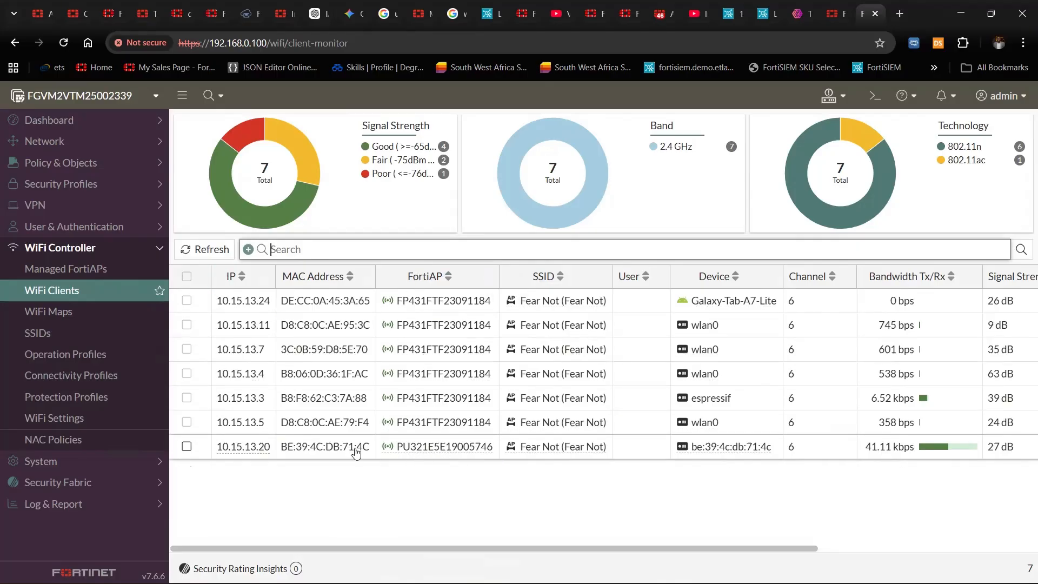
pyautogui.moveTo(419, 454)
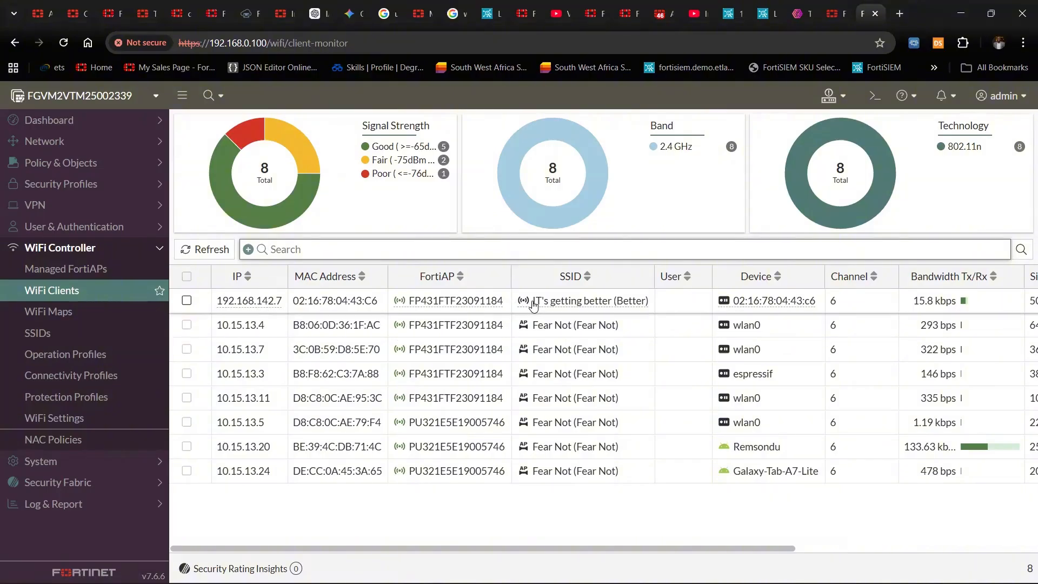
pyautogui.moveTo(532, 304)
pyautogui.moveTo(532, 305); pyautogui.dragTo(648, 301)
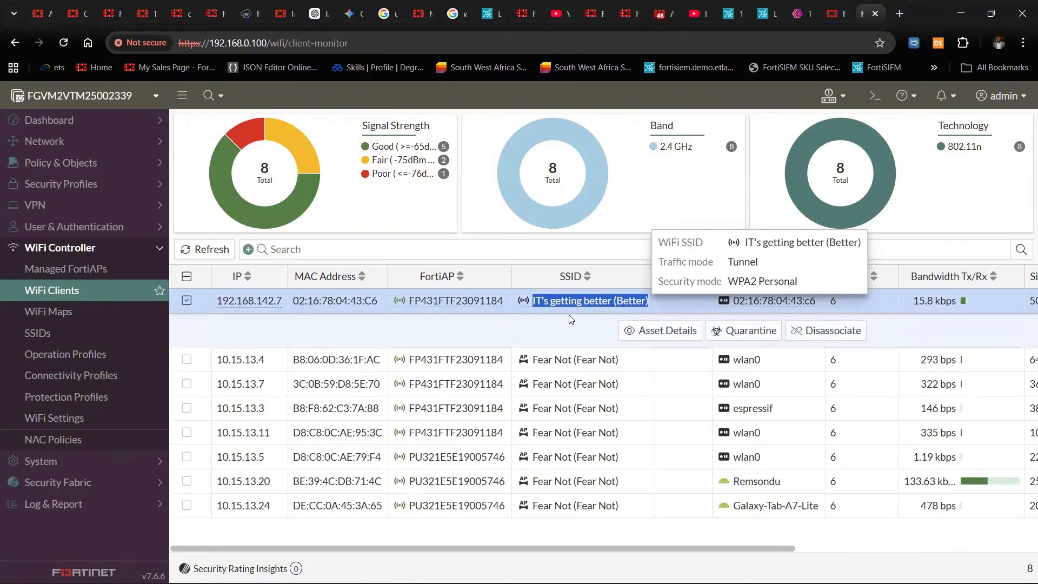
pyautogui.moveTo(532, 360); pyautogui.dragTo(618, 360)
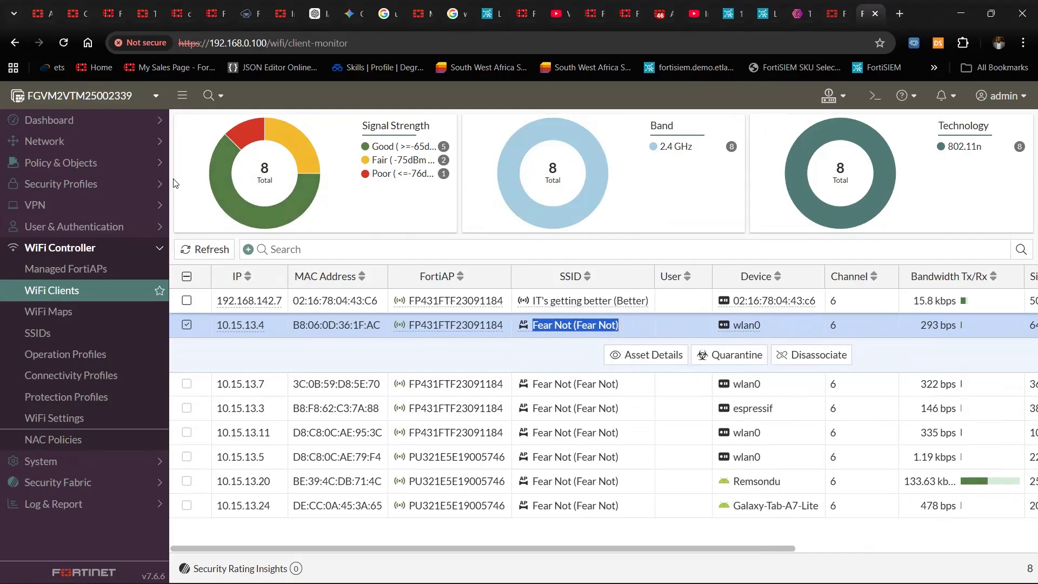
pyautogui.click(76, 268)
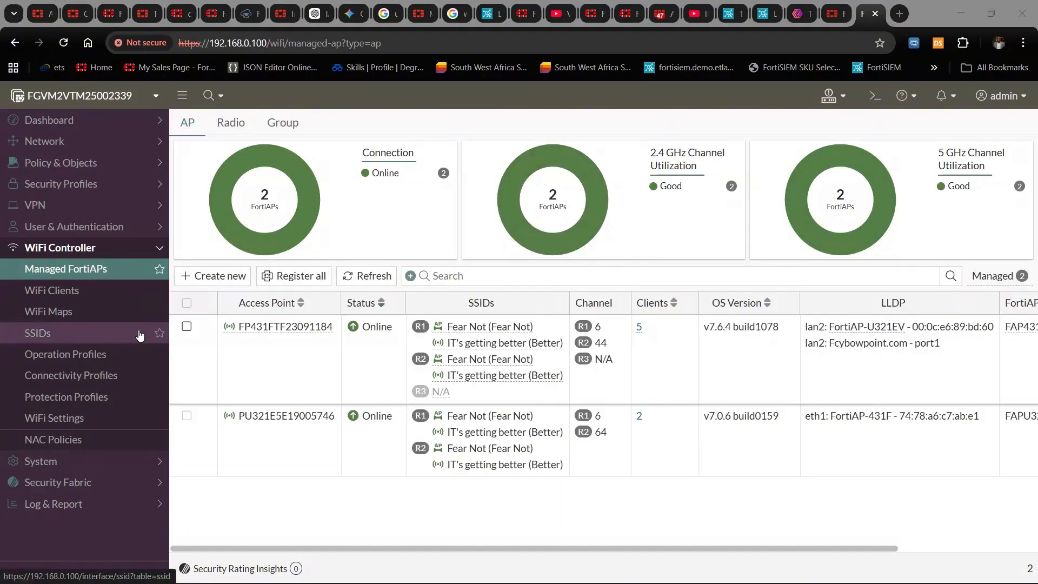
# - Open Security Fabric > Physical Topology to see both APs and their connected devices
pyautogui.click(76, 481)
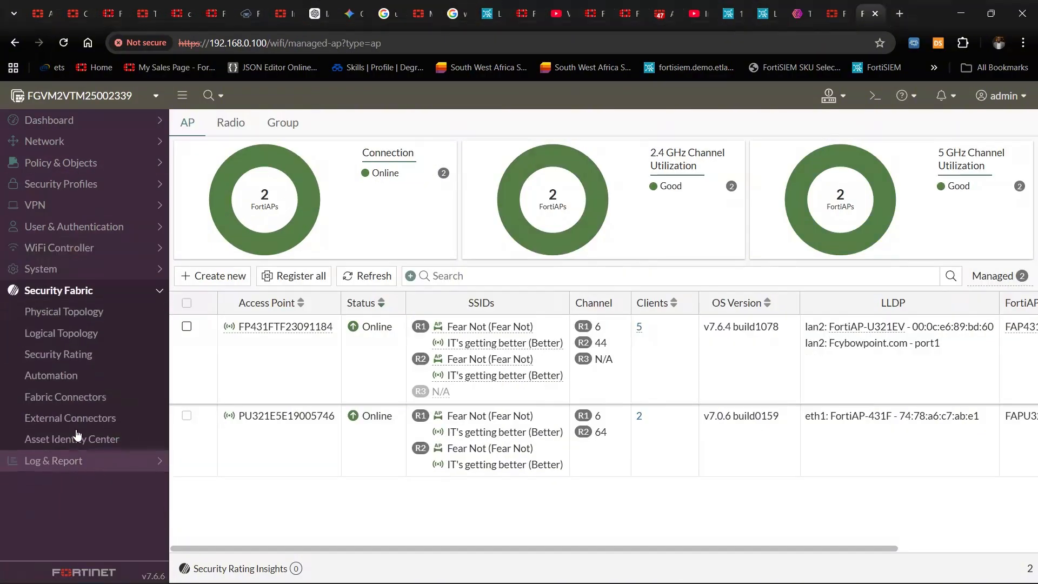
pyautogui.click(96, 316)
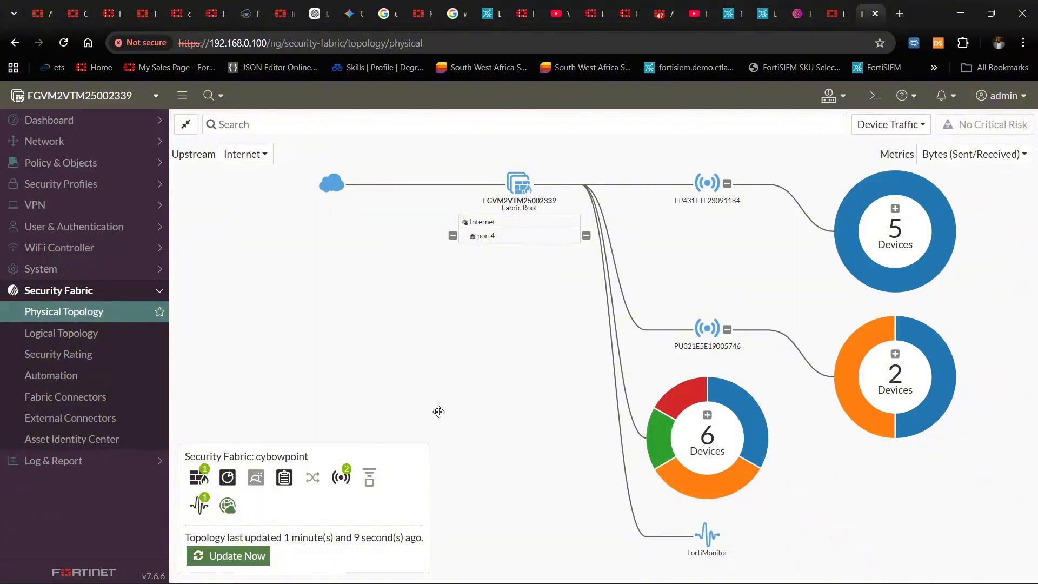
pyautogui.click(39, 334)
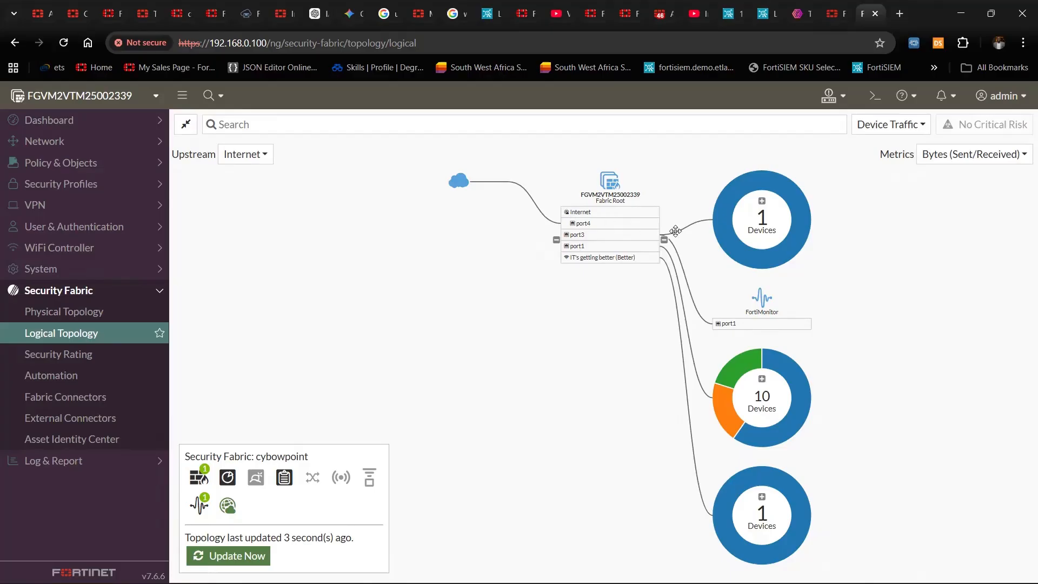
pyautogui.moveTo(781, 411)
pyautogui.click(93, 317)
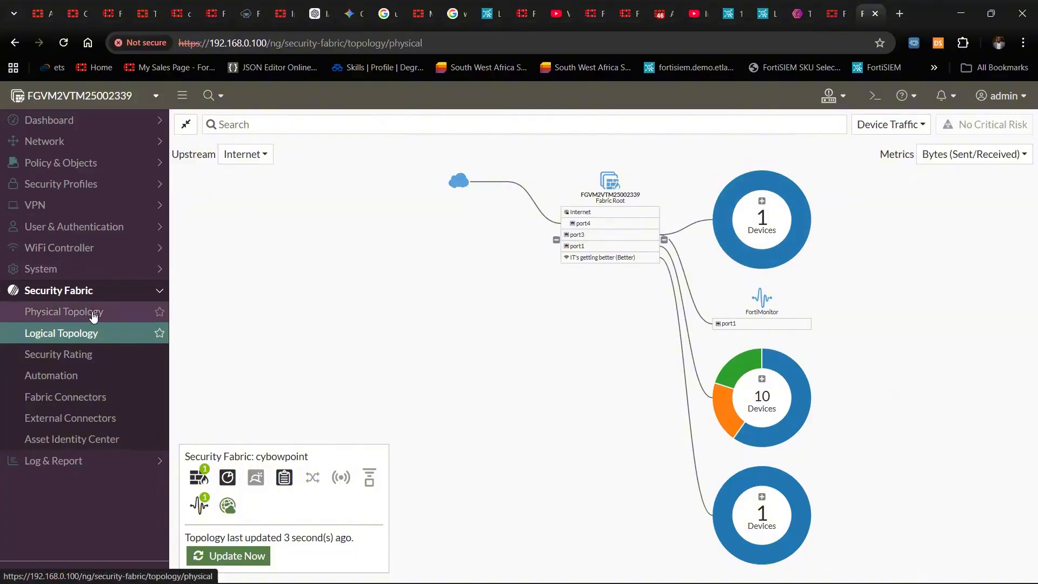